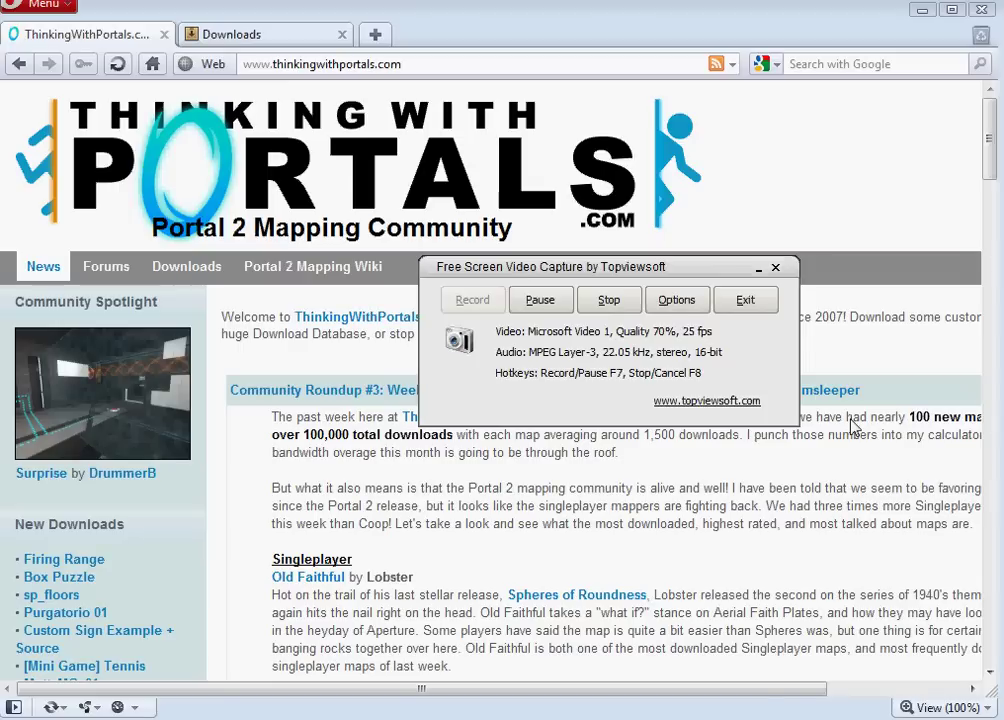
Bring up the custom map's Readme.txt and view its installation instructions
click(230, 198)
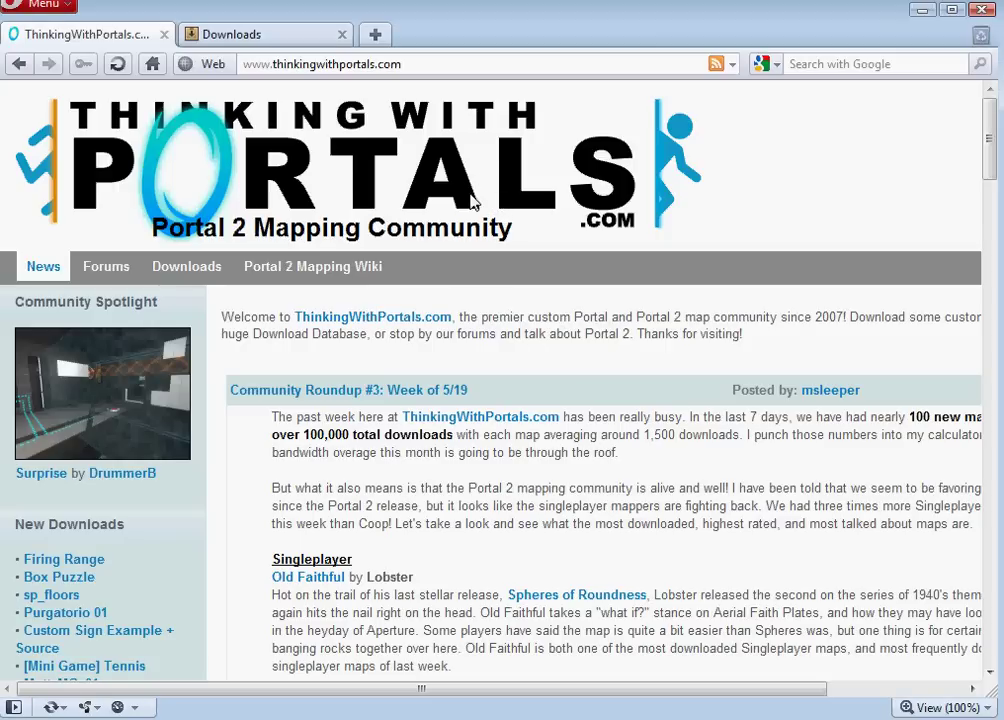
click(630, 718)
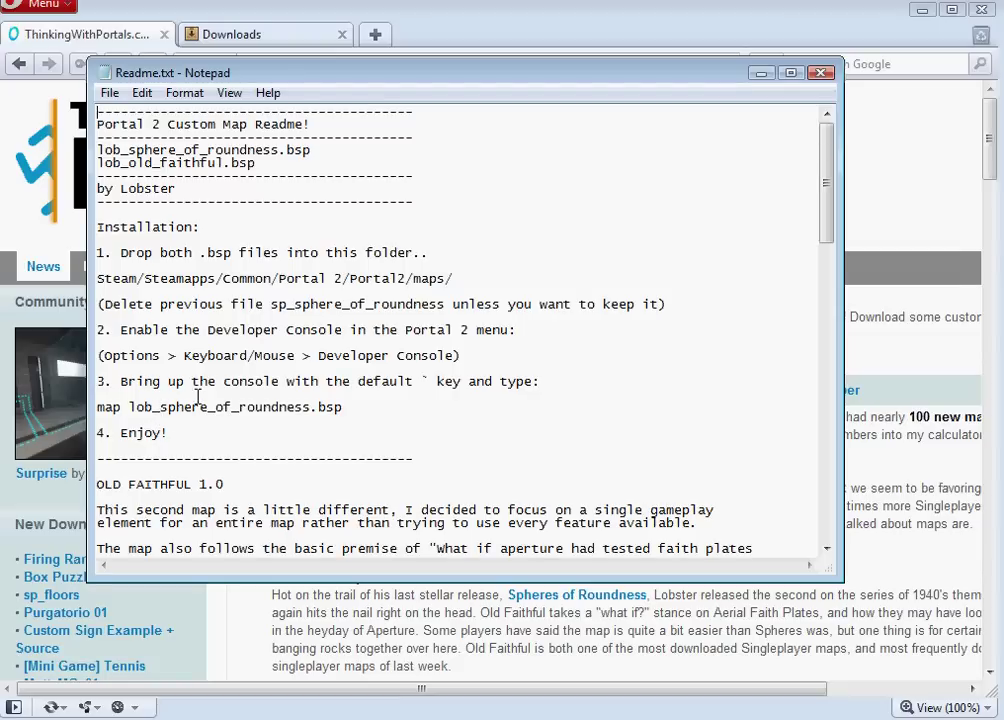
mouse_move(265, 73)
mouse_down()
mouse_move(1003, 89)
mouse_move(250, 78)
mouse_up()
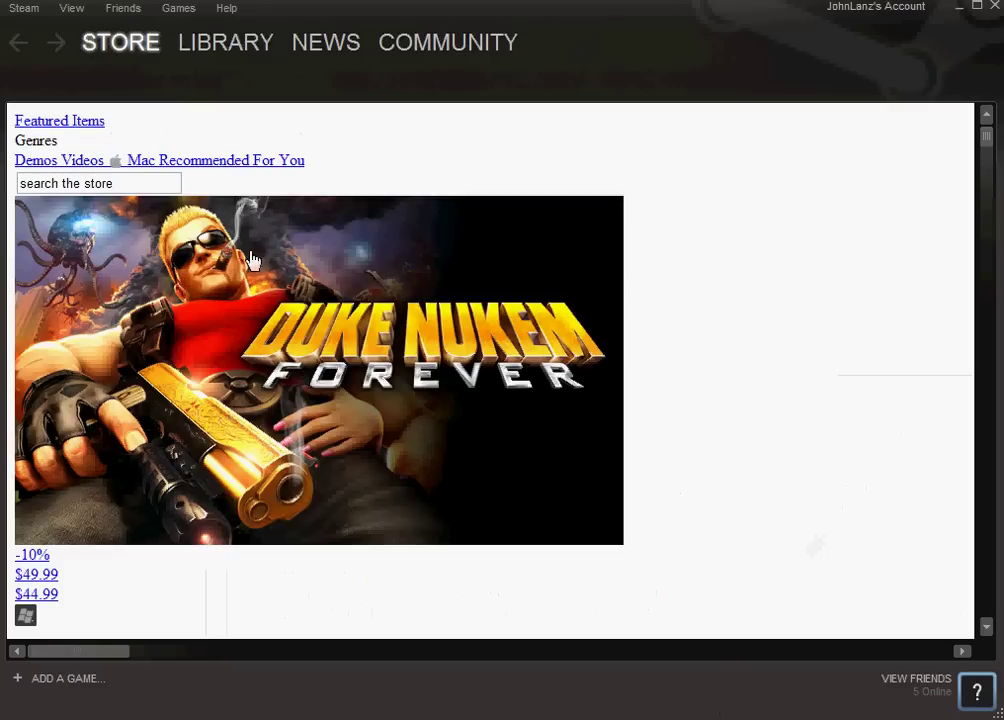
Switch to the Steam library's tools, launch Portal 2 Authoring Tools - Beta and start the Hammer World Editor
click(225, 42)
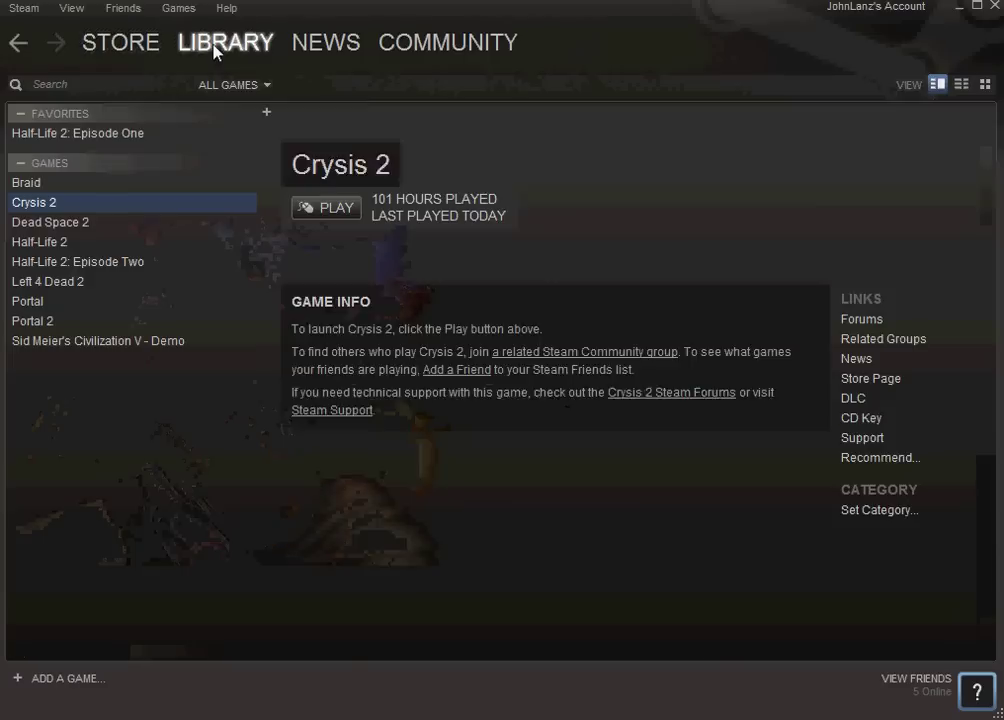
click(248, 88)
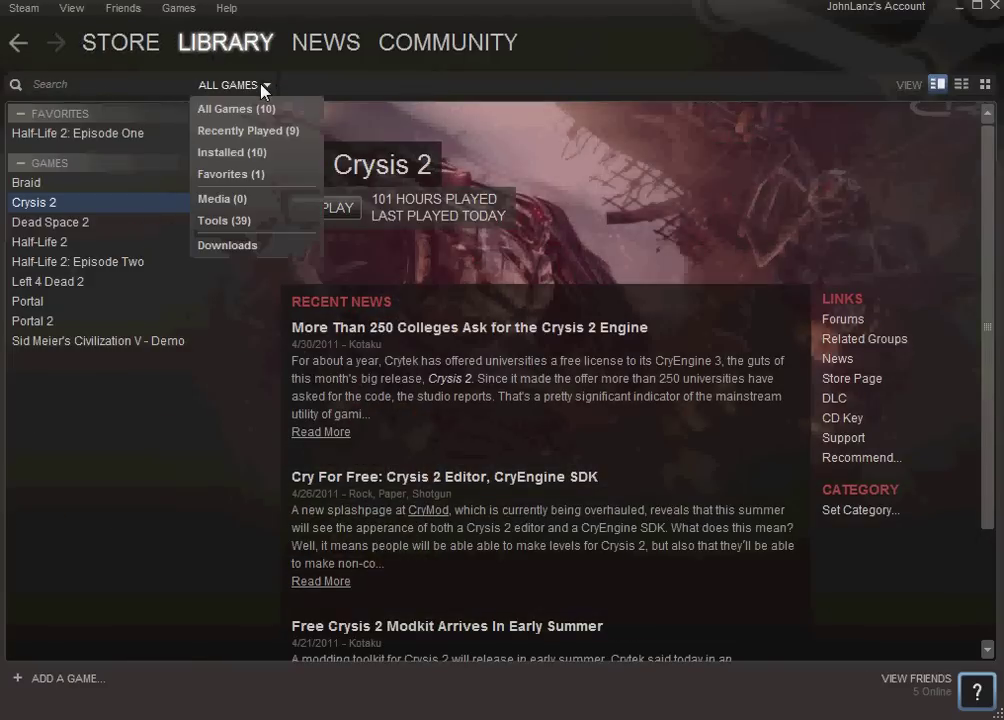
click(247, 221)
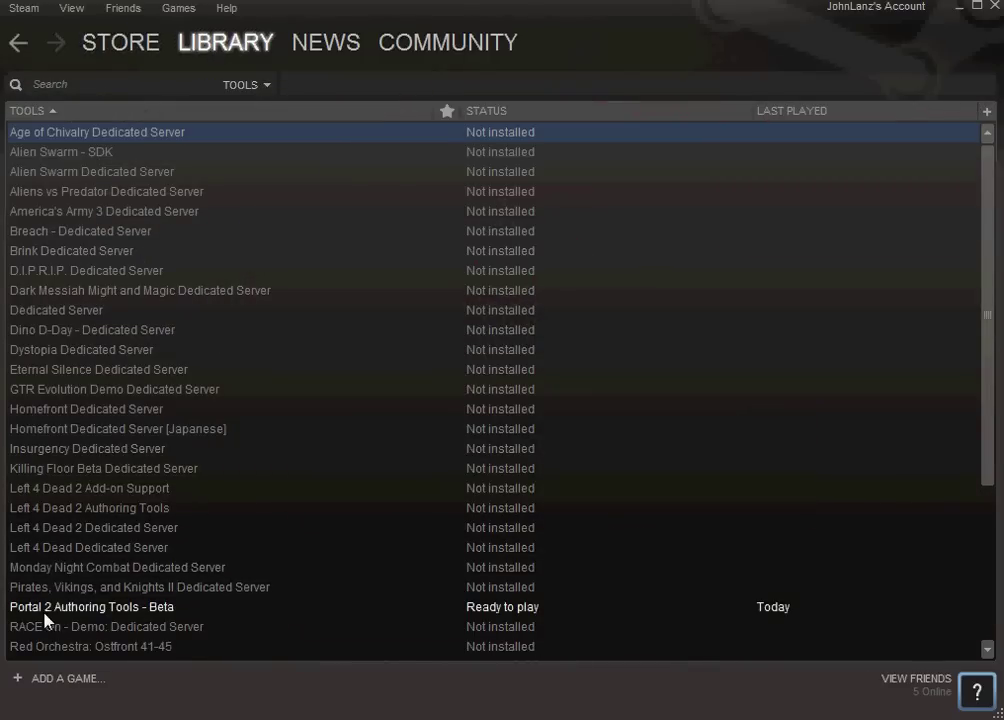
click(532, 613)
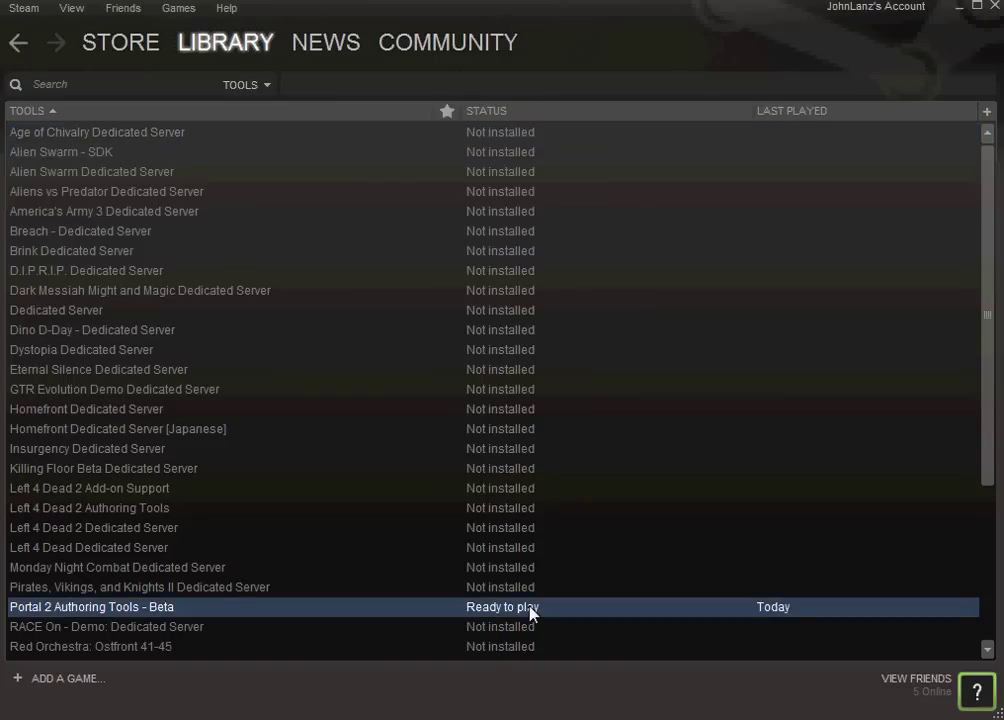
double_click(532, 613)
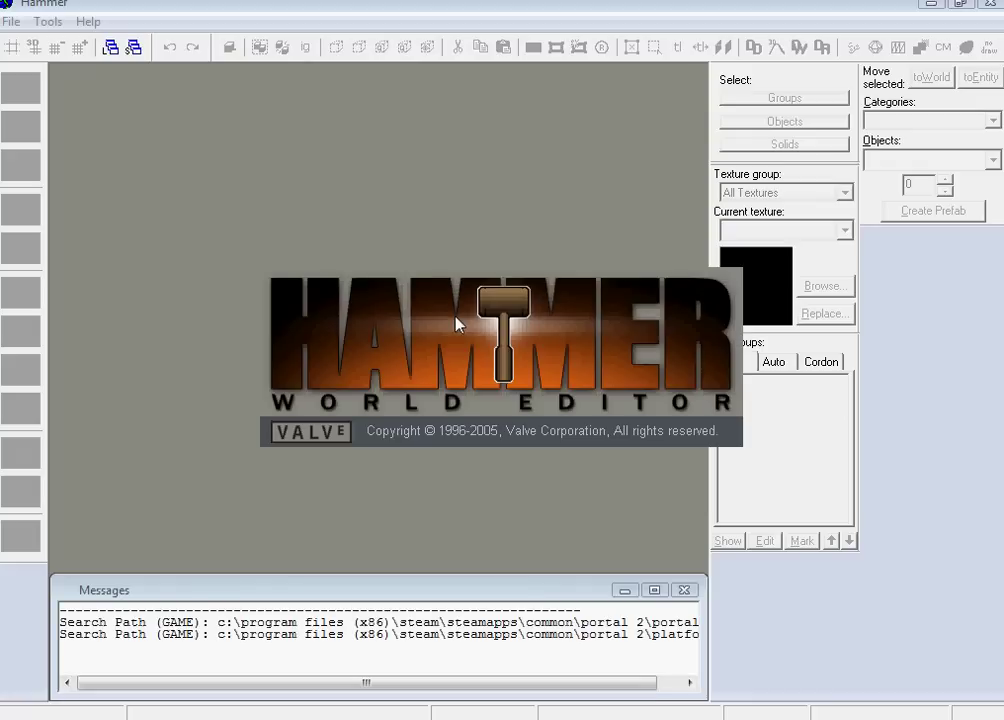
click(678, 460)
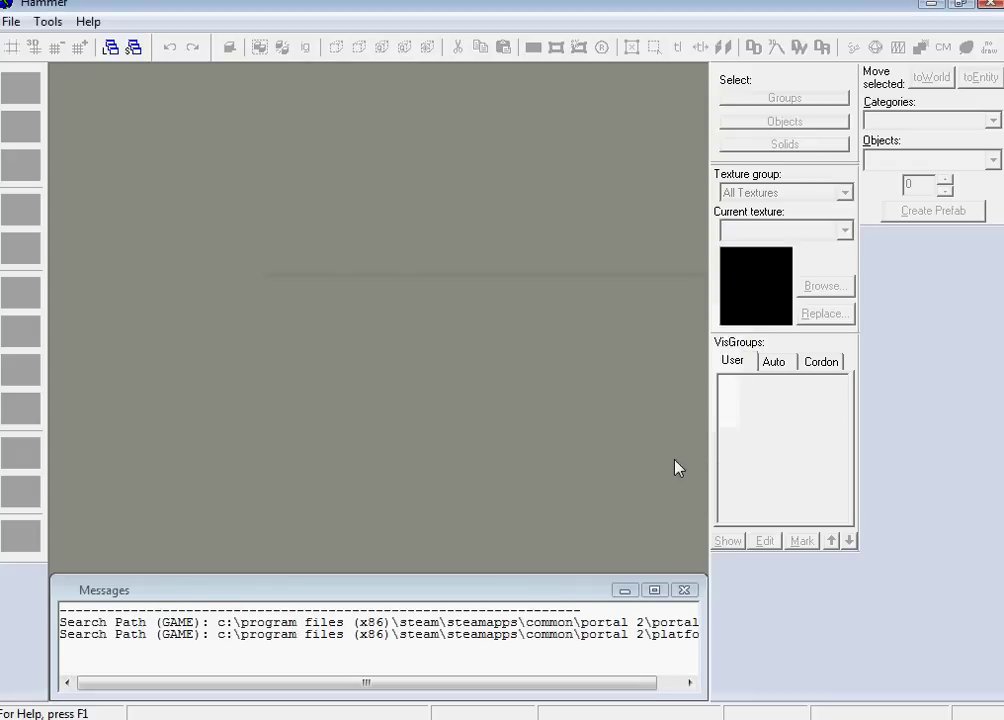
Create a new map and outline a block about 960 × 704 × 512 units around the origin
click(45, 21)
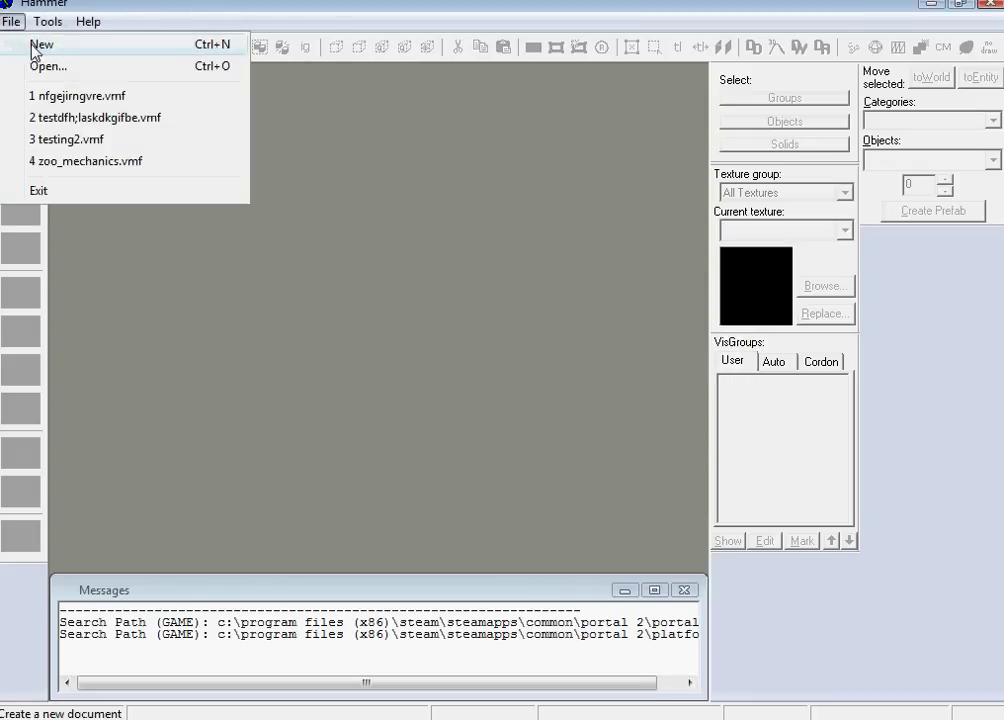
click(33, 46)
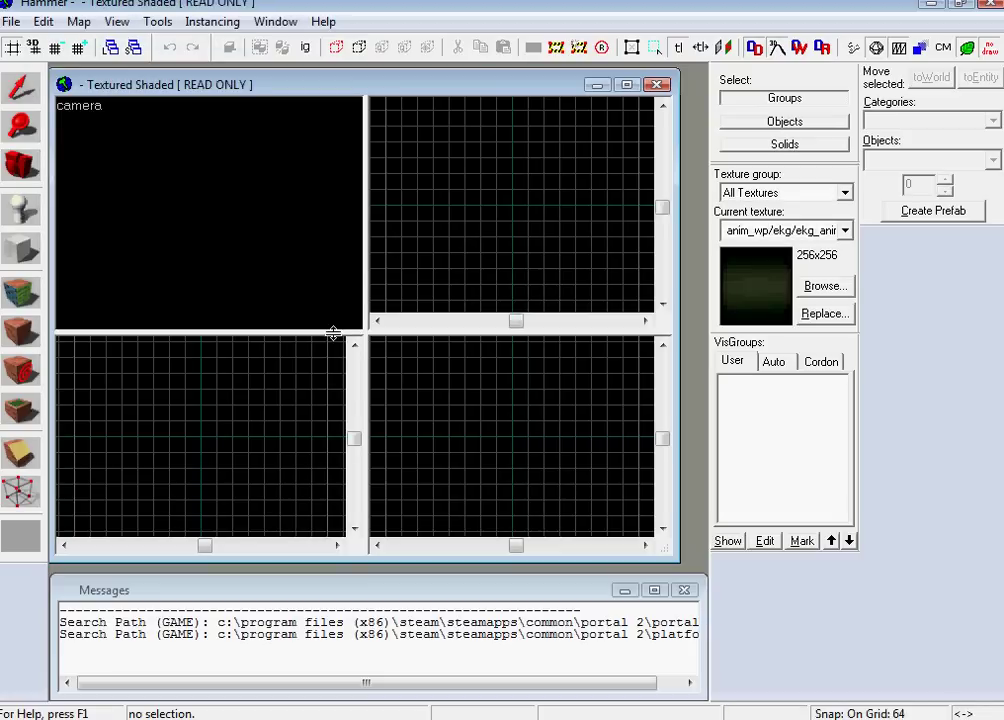
click(24, 254)
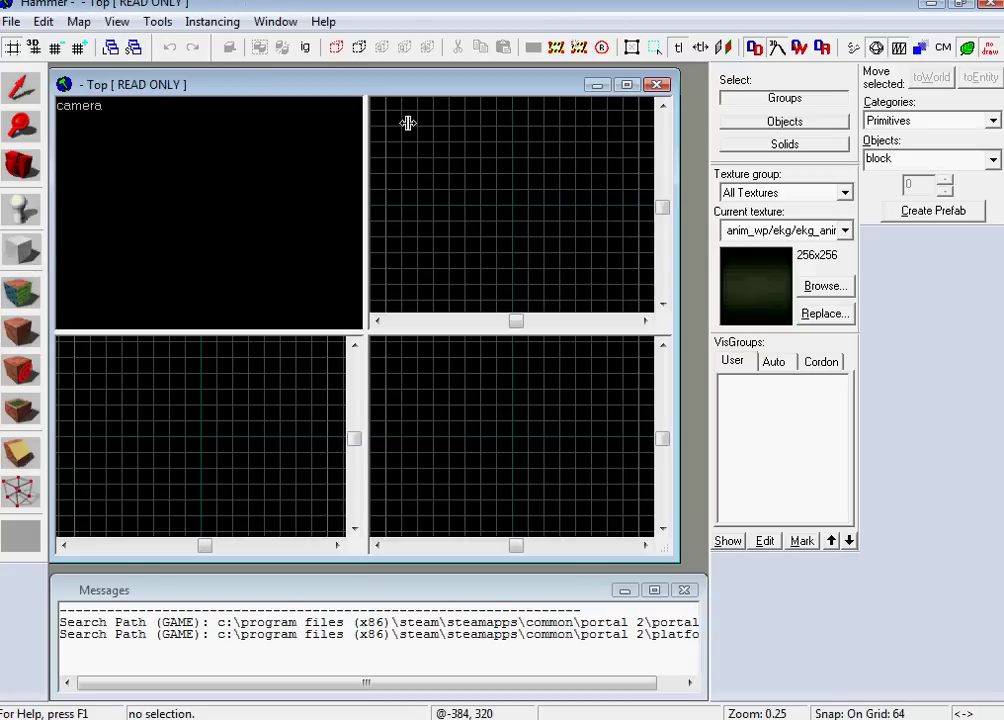
drag(408, 123, 627, 291)
drag(629, 444, 634, 363)
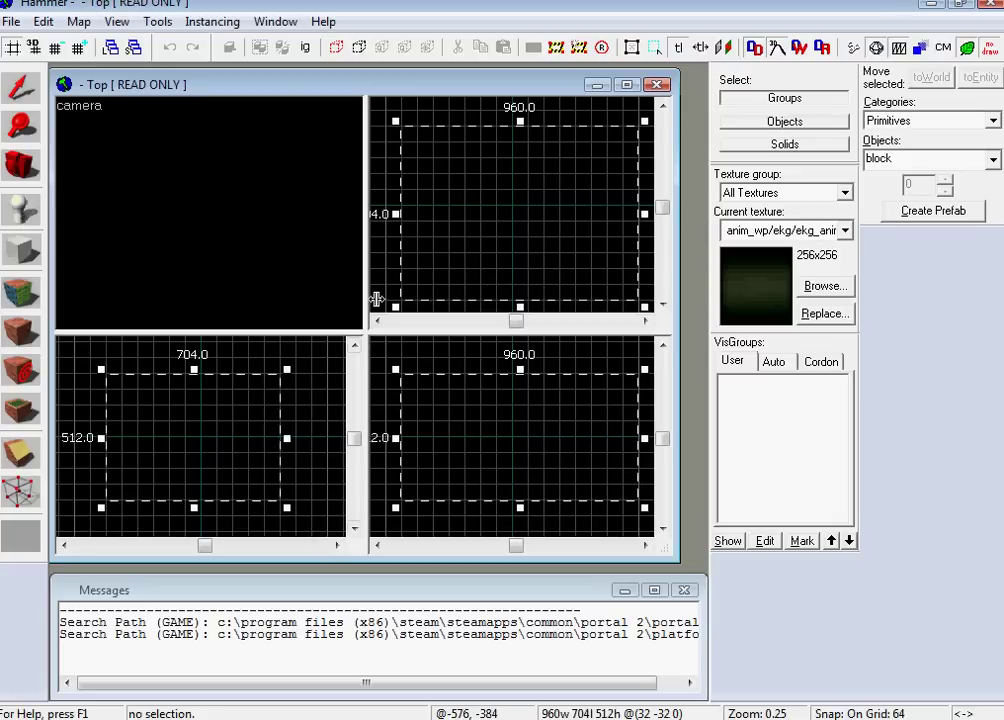
Choose a light streaked concrete/concrete_bts texture from the texture browser and create the outlined block with it
click(826, 286)
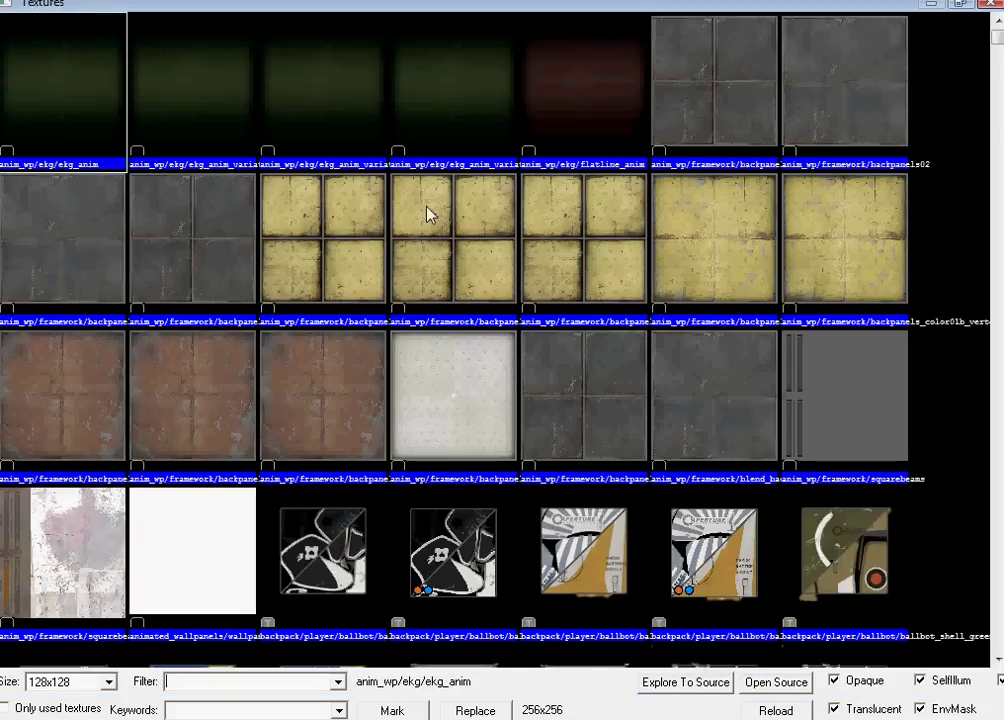
drag(997, 37, 998, 86)
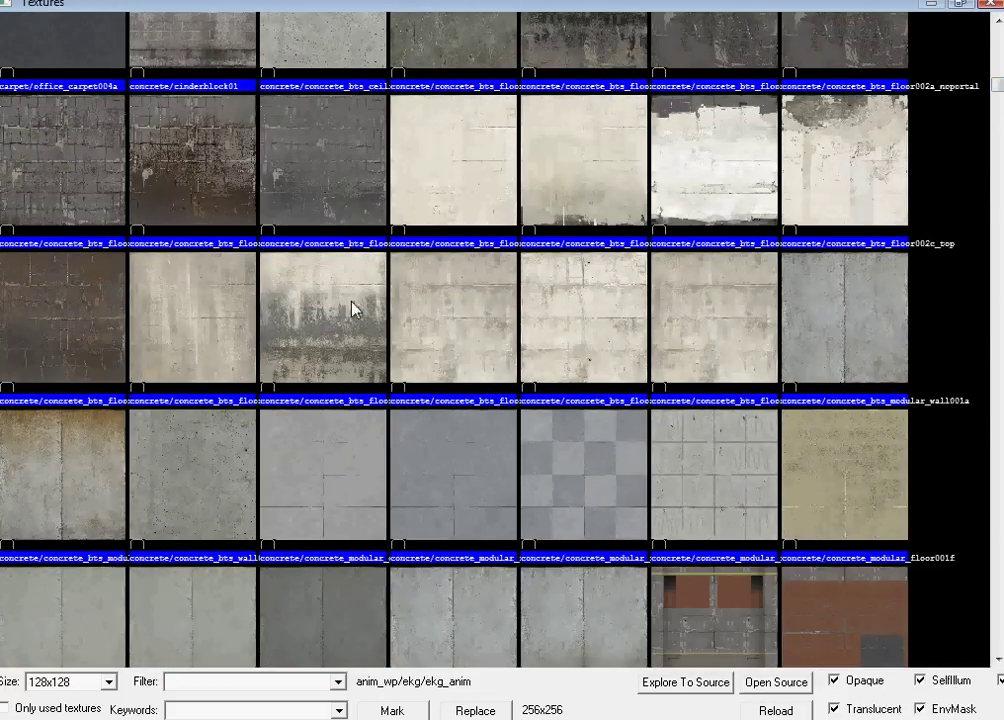
double_click(263, 340)
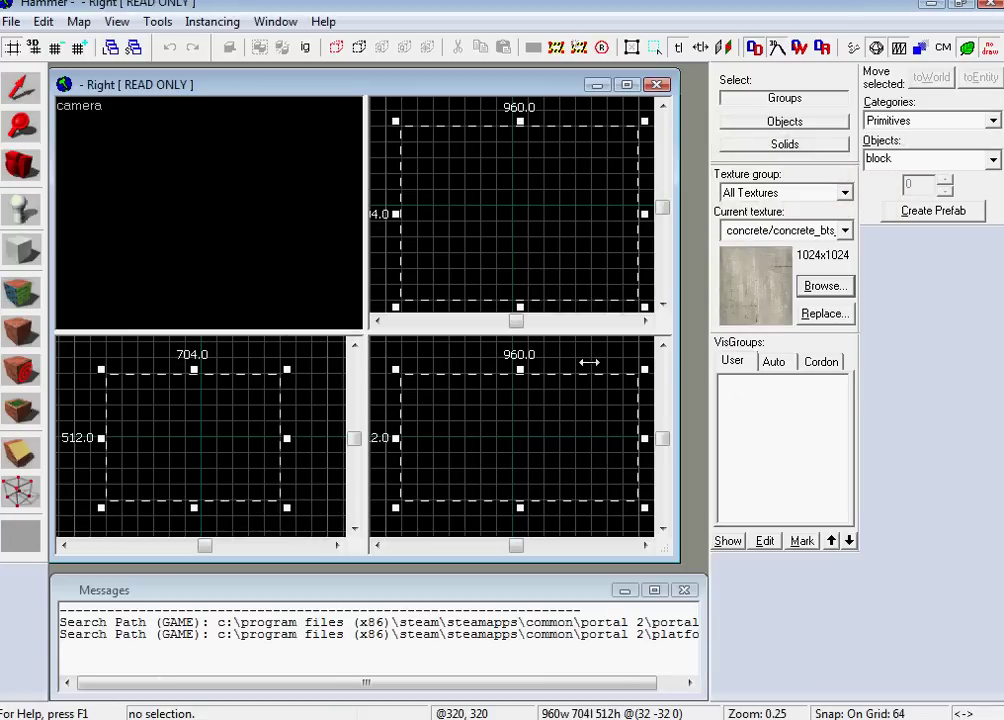
key(Return)
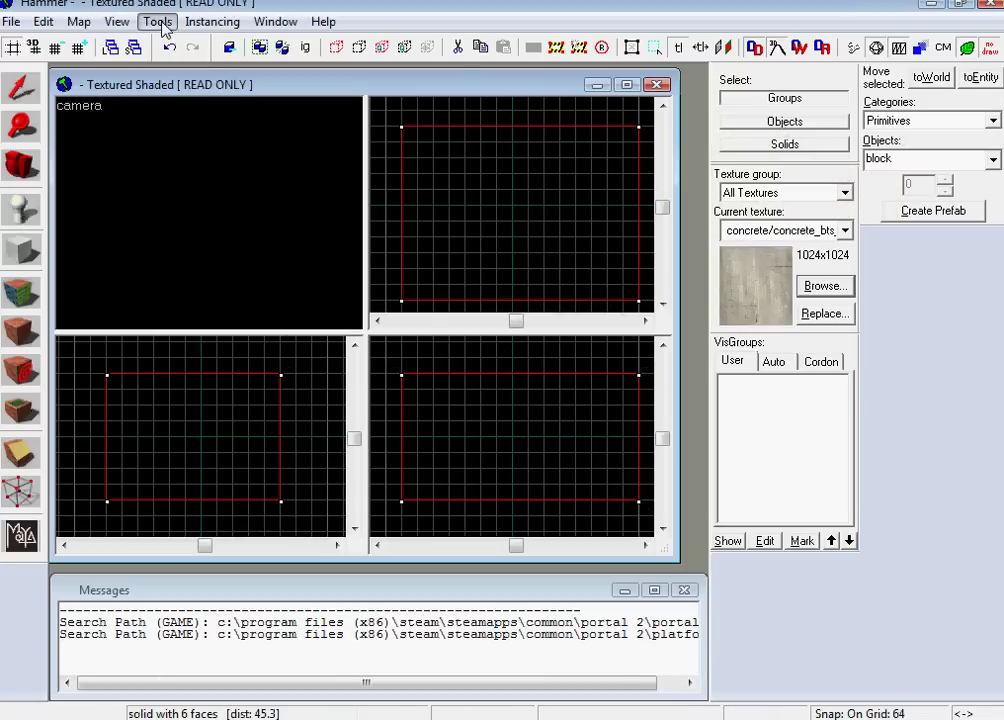
Hollow the block into a room with walls 8 units thick
click(157, 22)
click(195, 70)
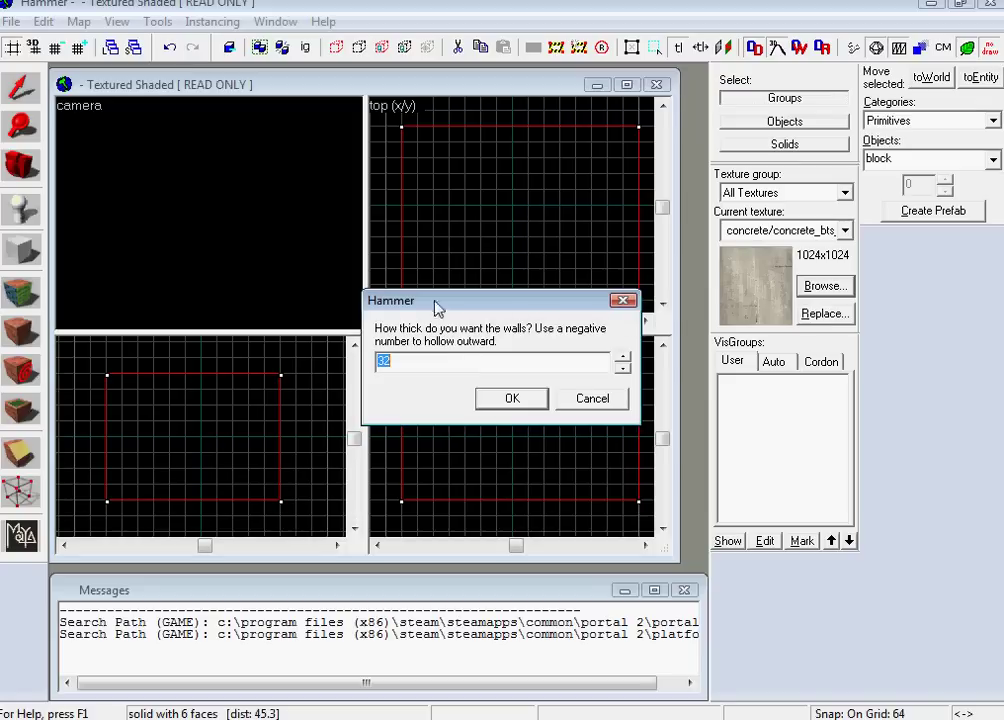
text(8)
click(511, 398)
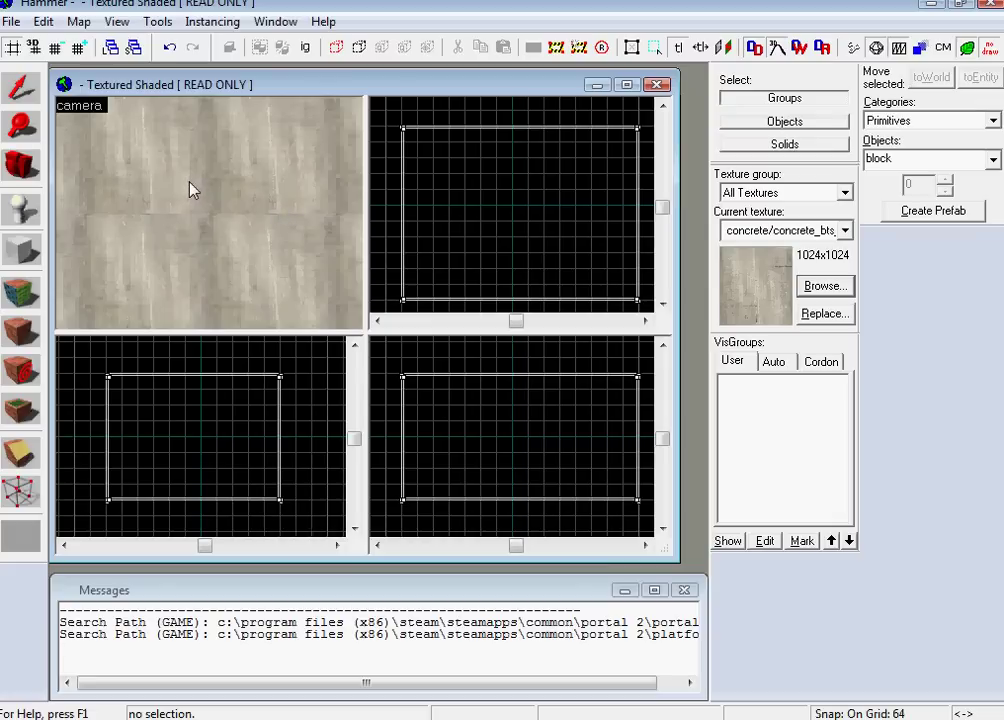
Place an info_player_start entity high in a corner inside the room
key(z)
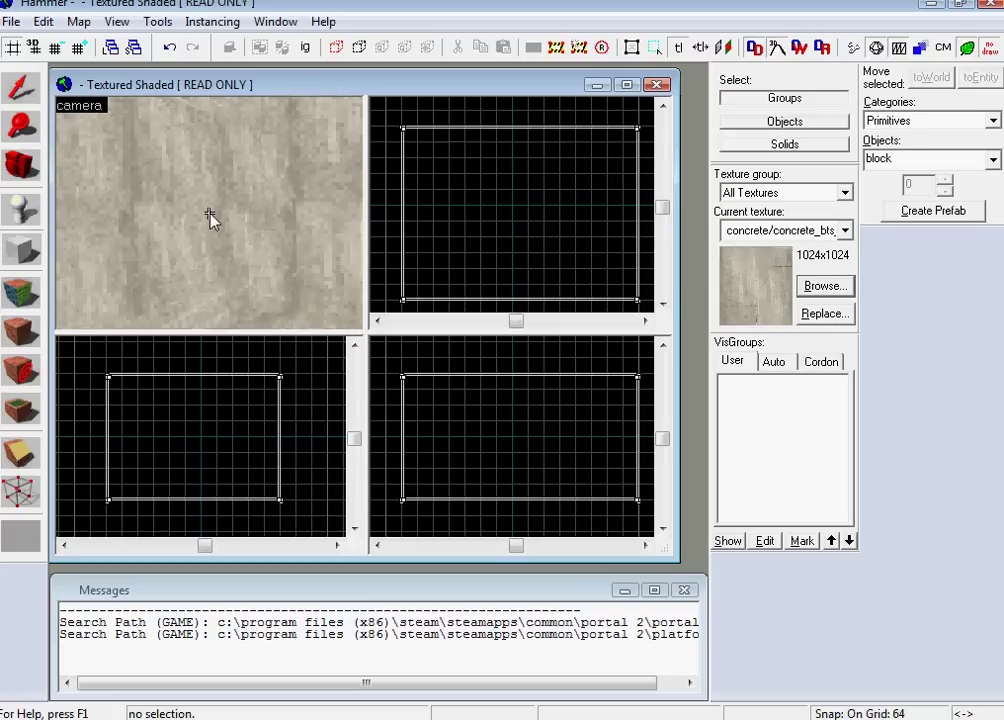
drag(210, 219, 210, 219)
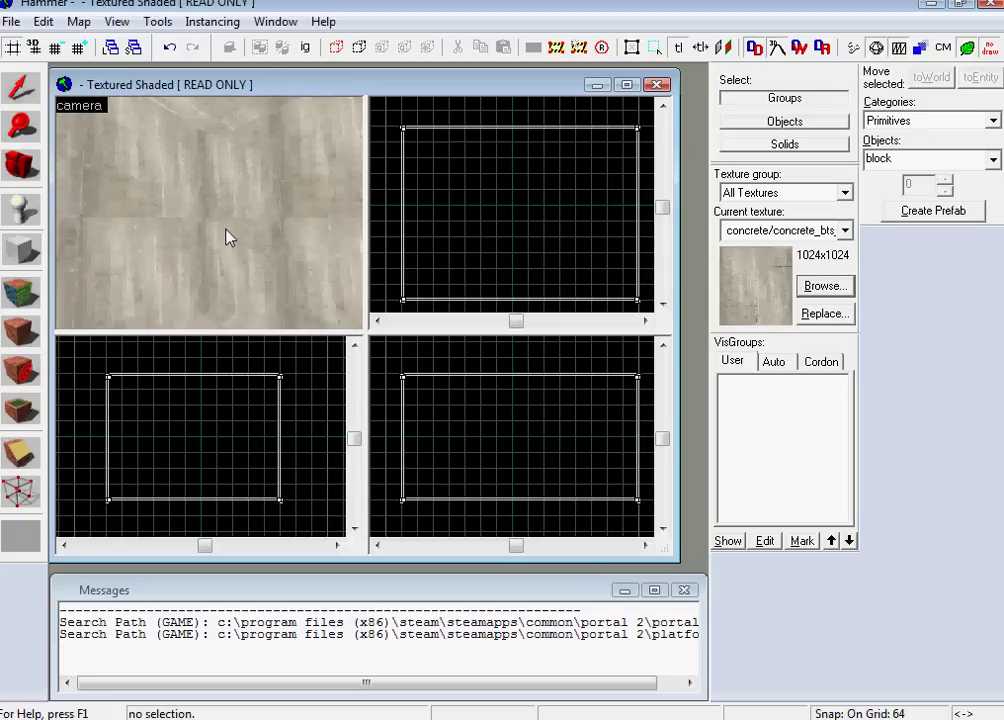
click(15, 208)
click(214, 128)
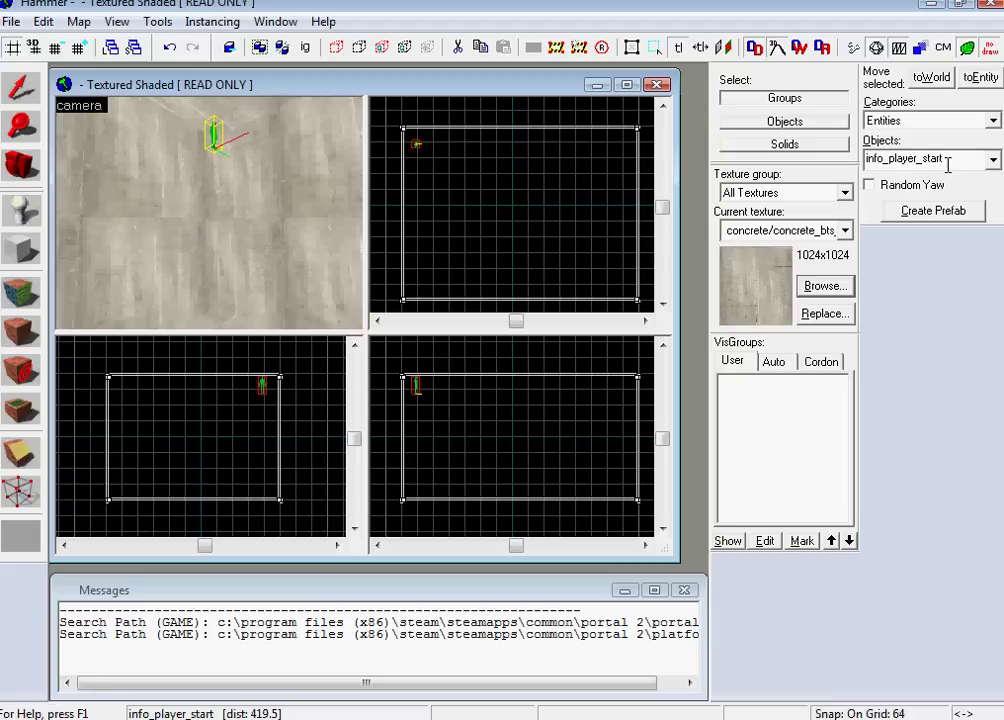
double_click(895, 164)
click(875, 160)
Move the info_player_start down slightly so it sits clear of the room's ceiling
click(20, 87)
click(415, 145)
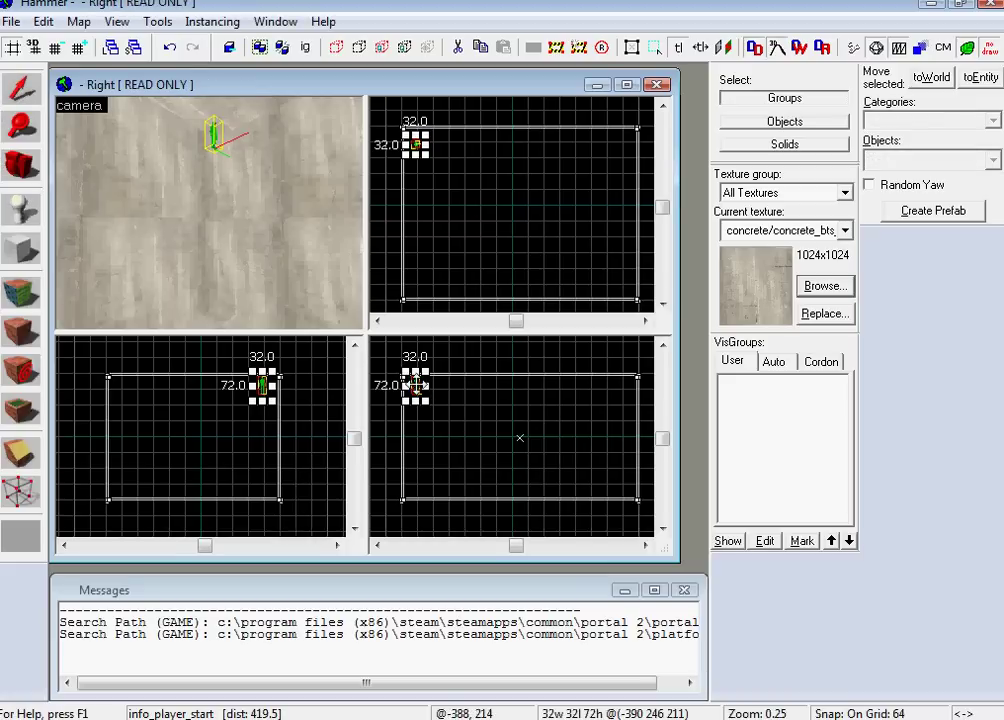
drag(415, 385, 417, 397)
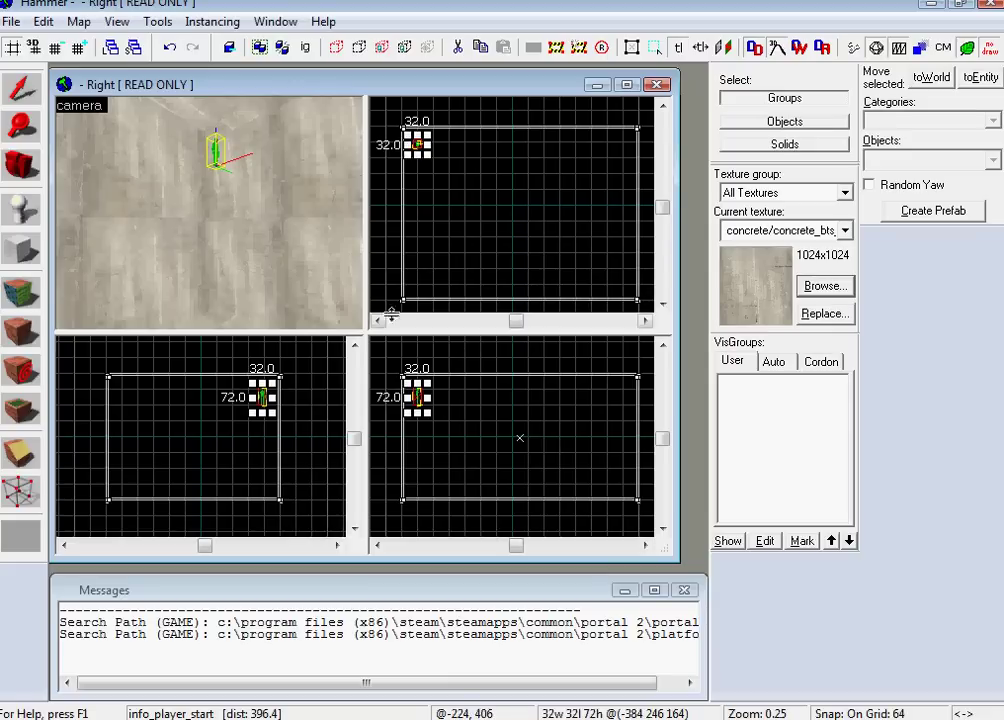
Place a second info_player_start directly below the first one, at the room's mid-height
key(shift+e)
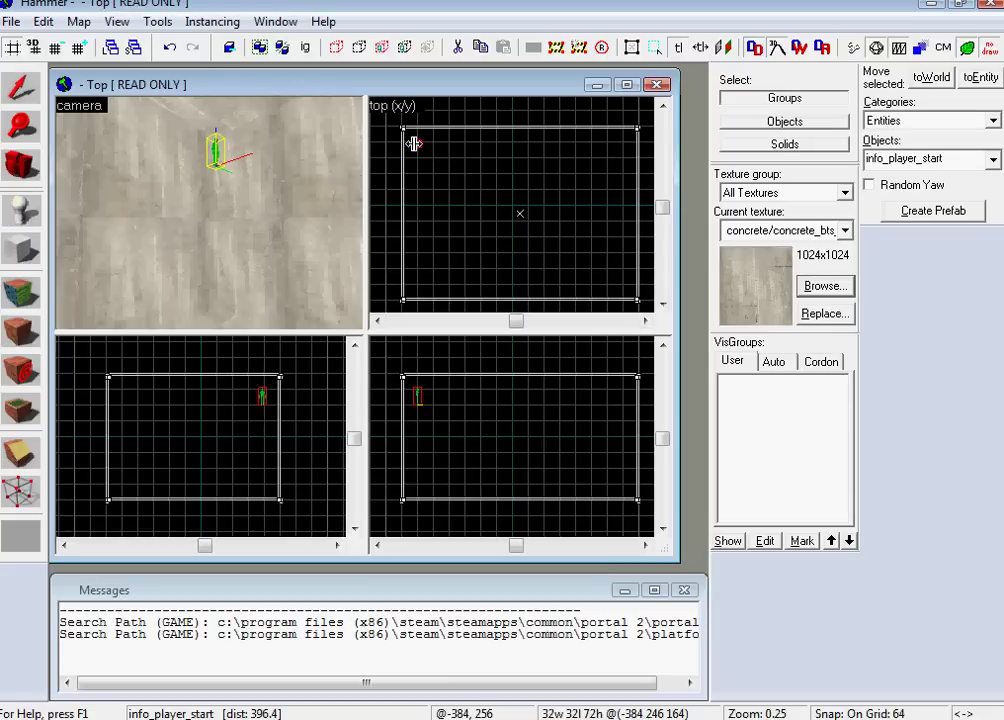
click(415, 142)
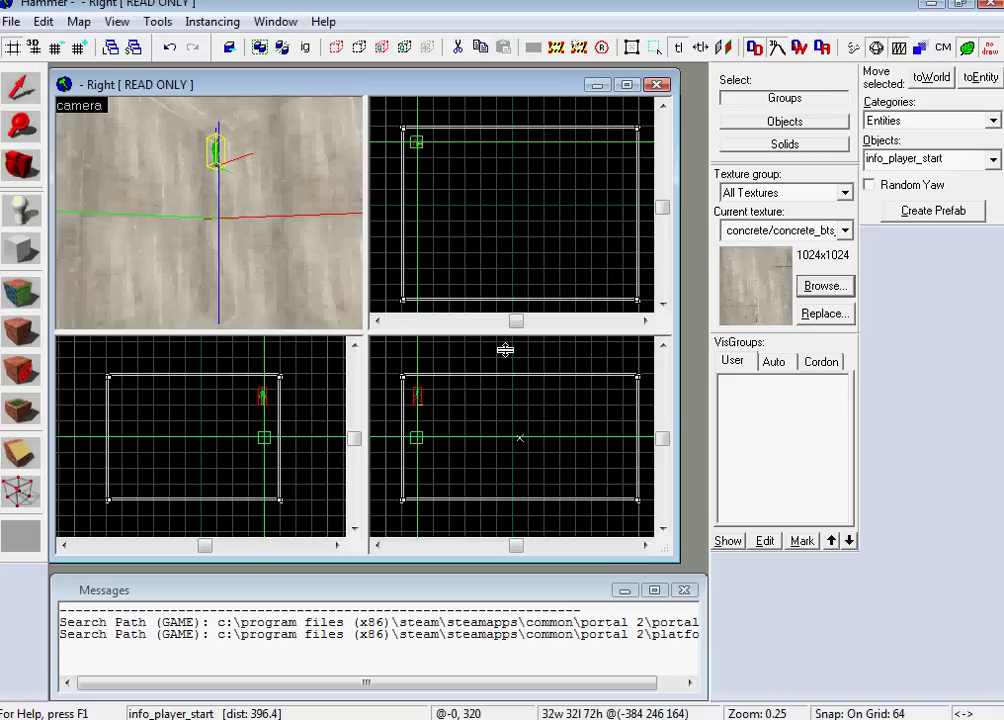
key(Return)
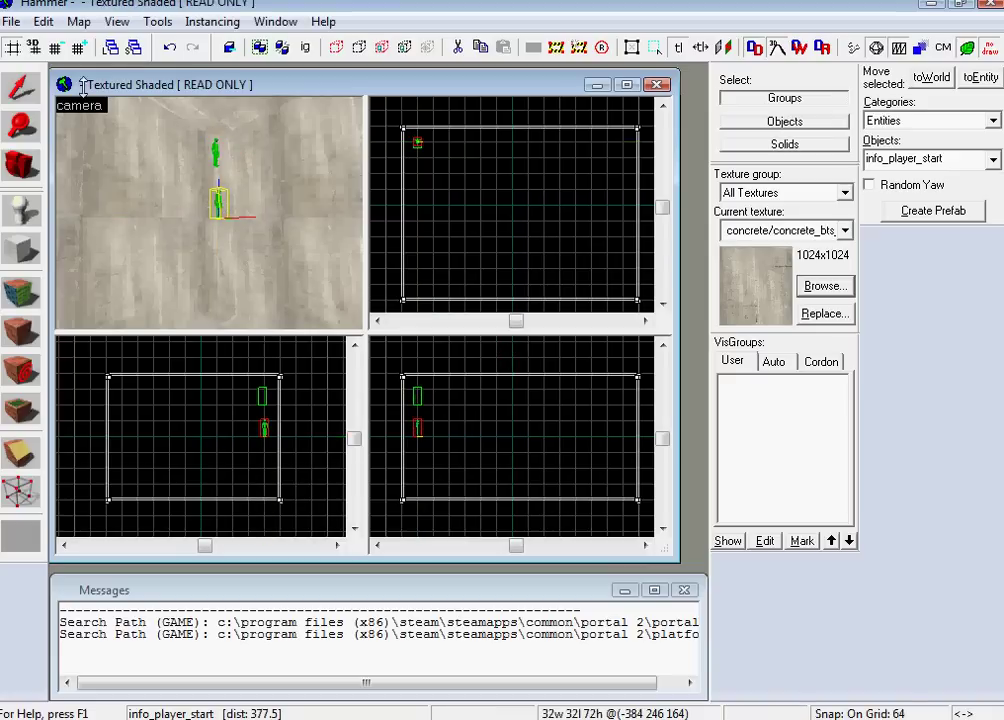
click(116, 21)
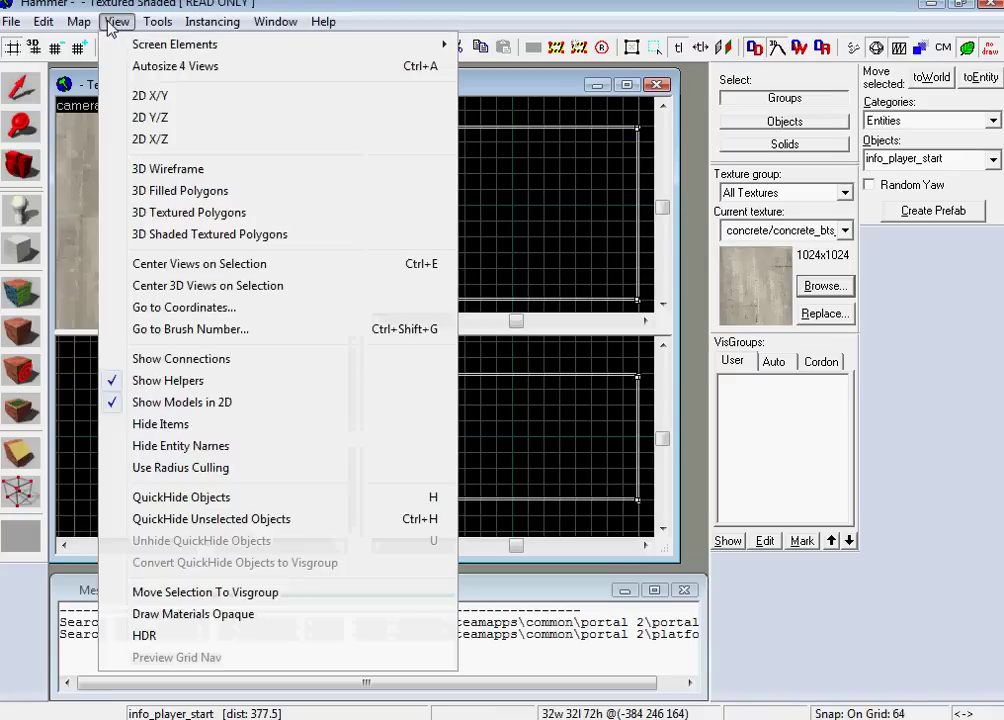
click(160, 236)
click(104, 178)
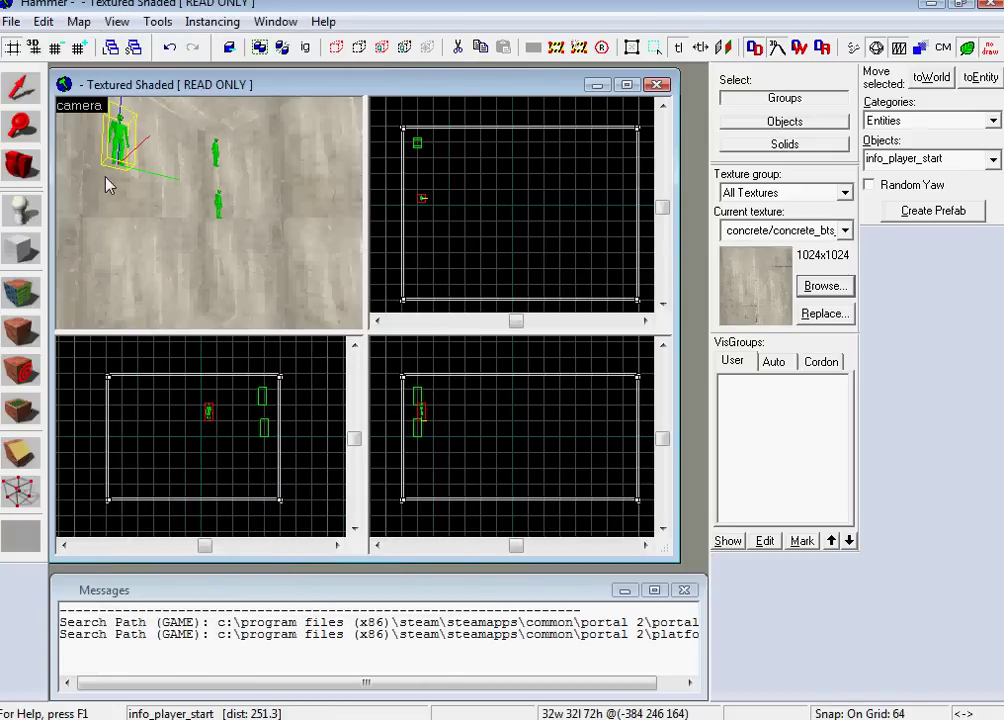
click(19, 87)
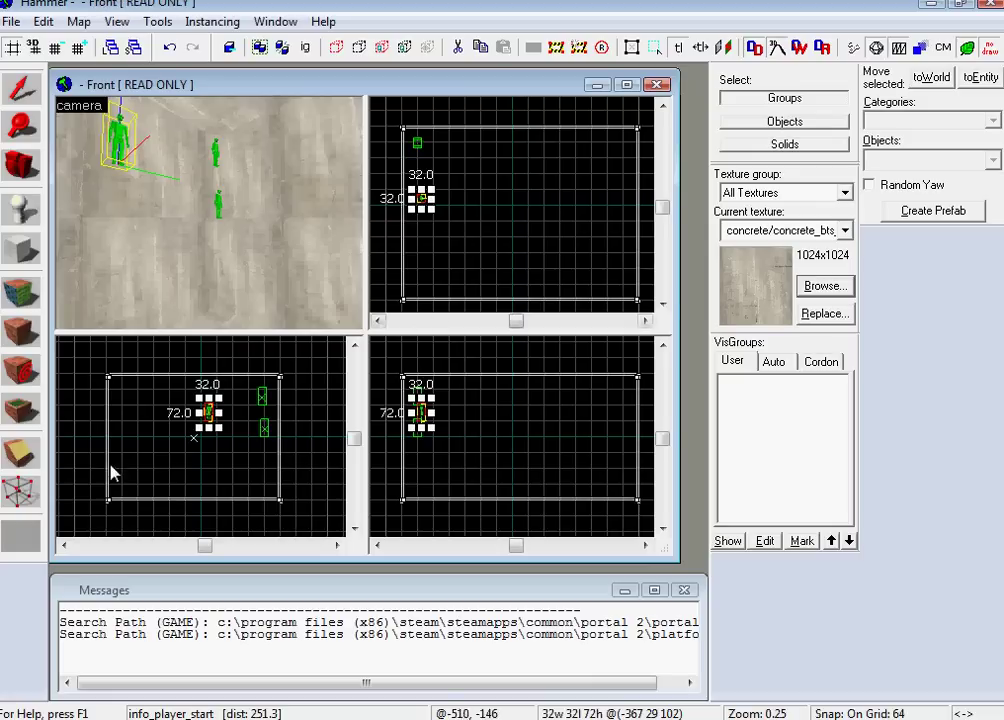
key(Delete)
Change the class of the lower info_player_start to weapon_portalgun and apply it
click(214, 206)
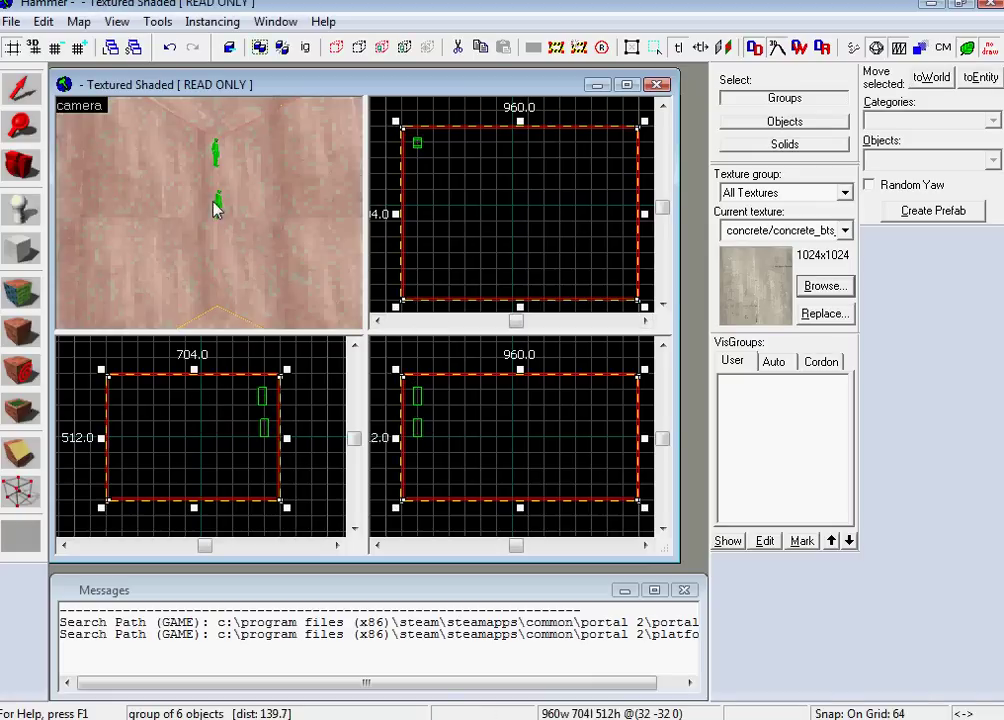
click(218, 201)
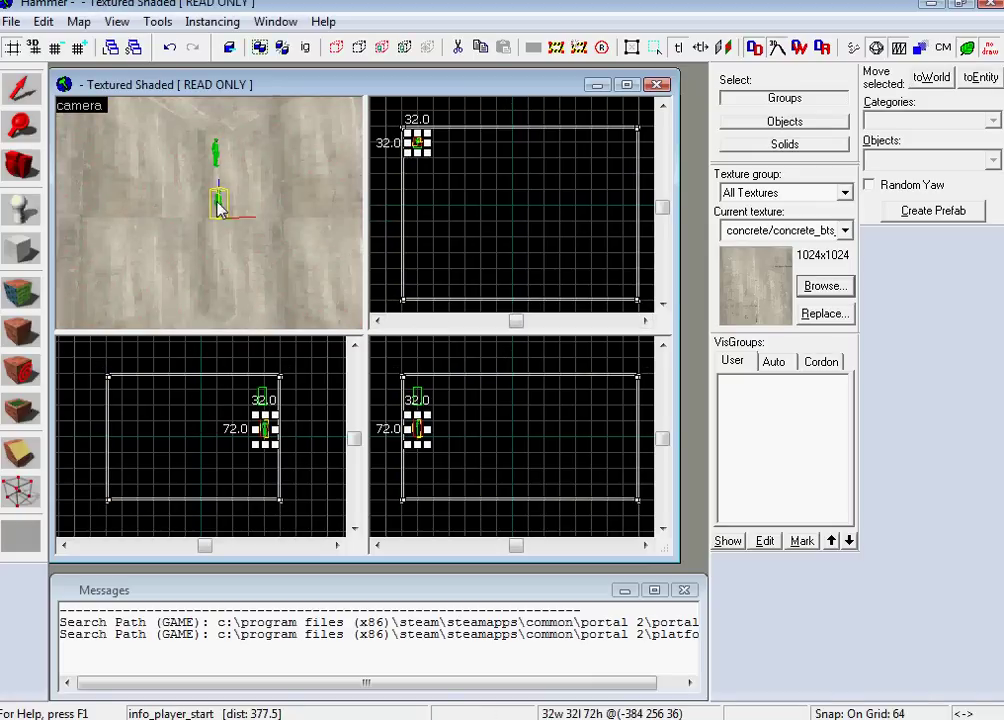
key(alt+Return)
click(355, 216)
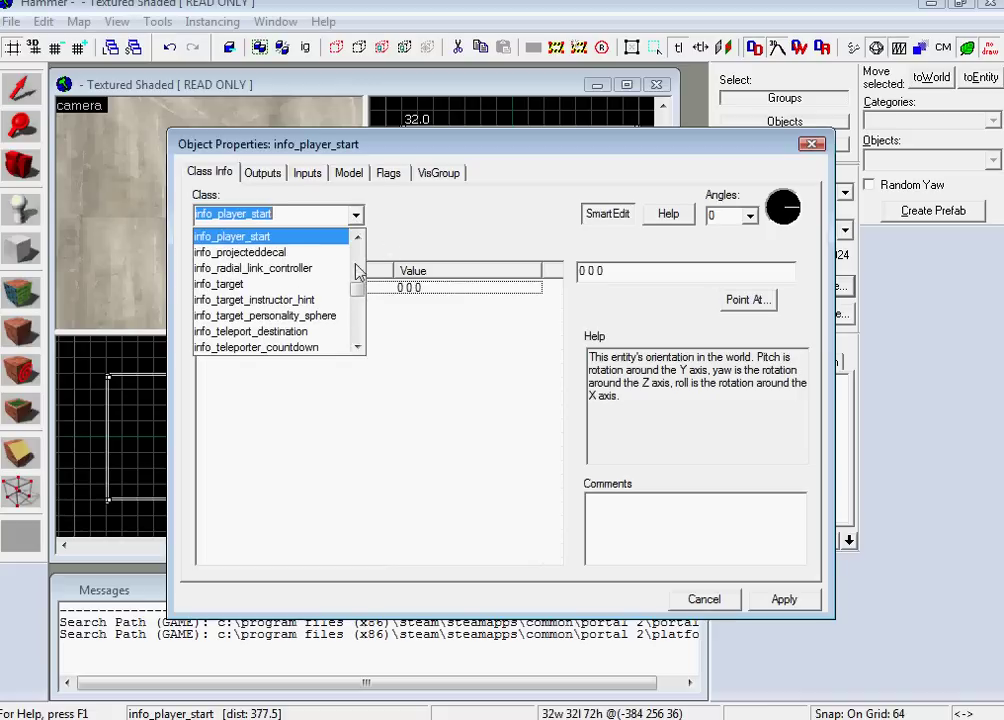
drag(354, 269, 356, 330)
click(267, 352)
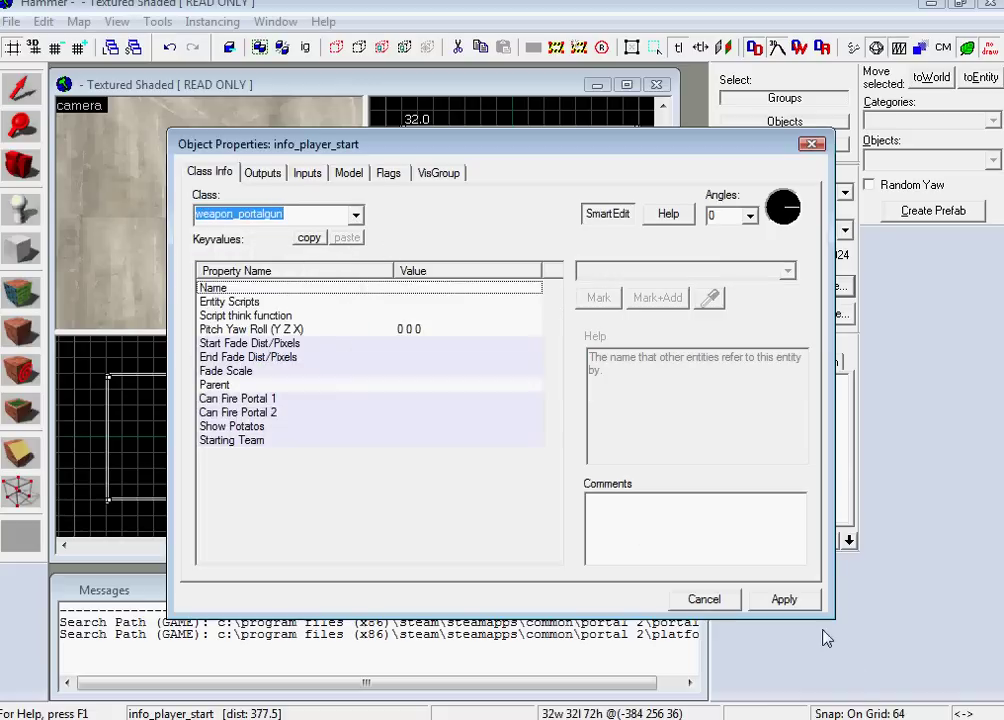
click(784, 600)
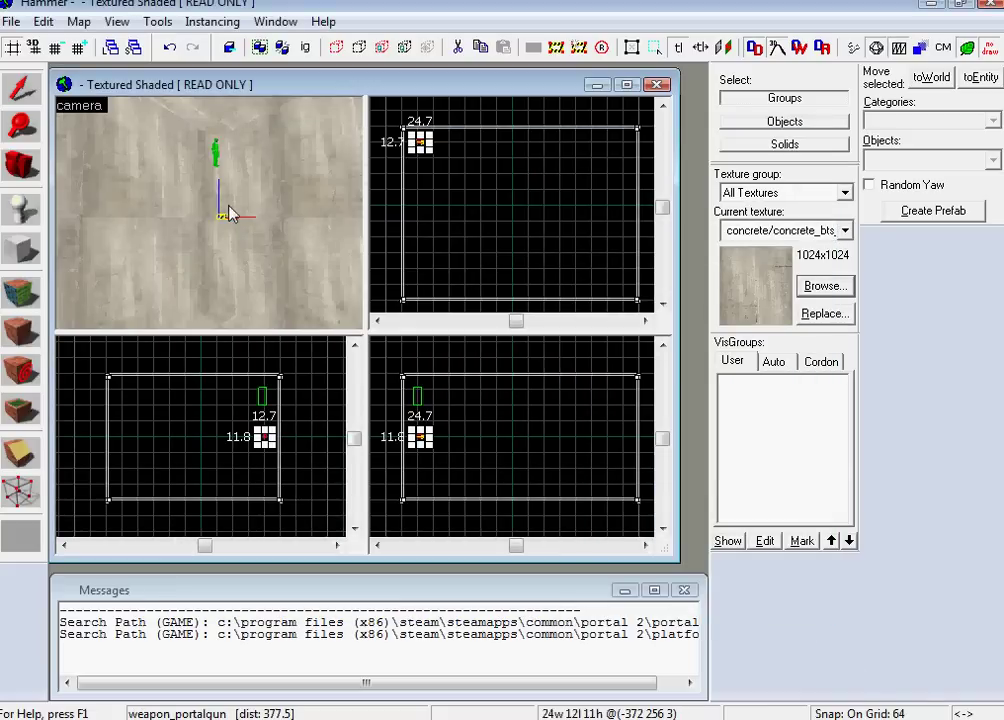
Outline a new block about 320 by 256 units in the room corner diagonally opposite the player start
scroll(229, 206, up, 3)
key(z)
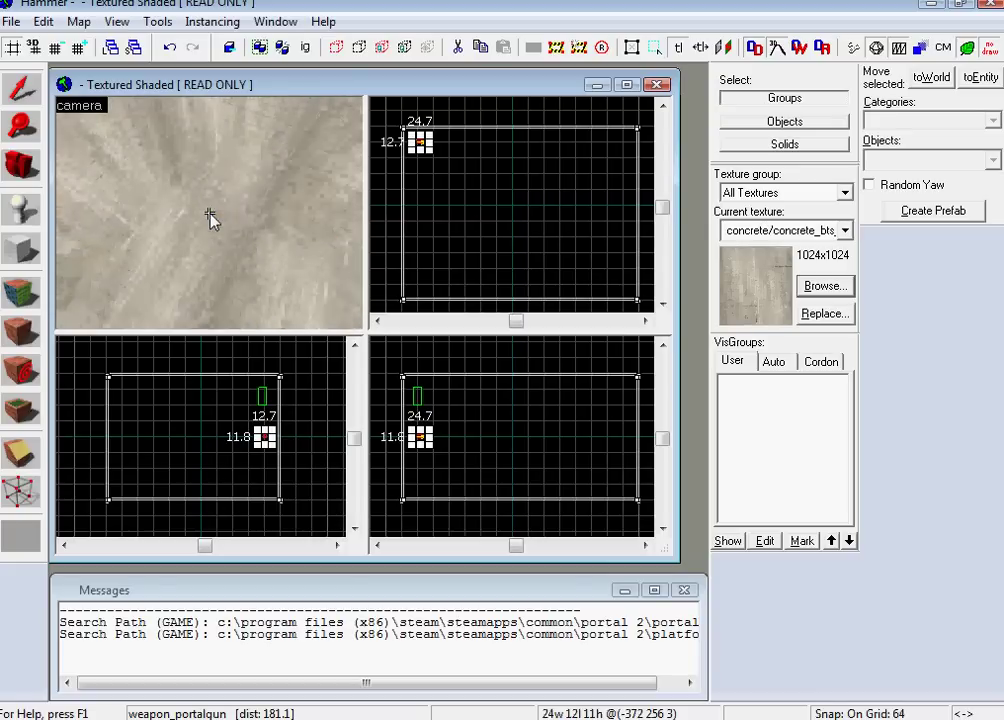
drag(210, 218, 210, 218)
key(w)
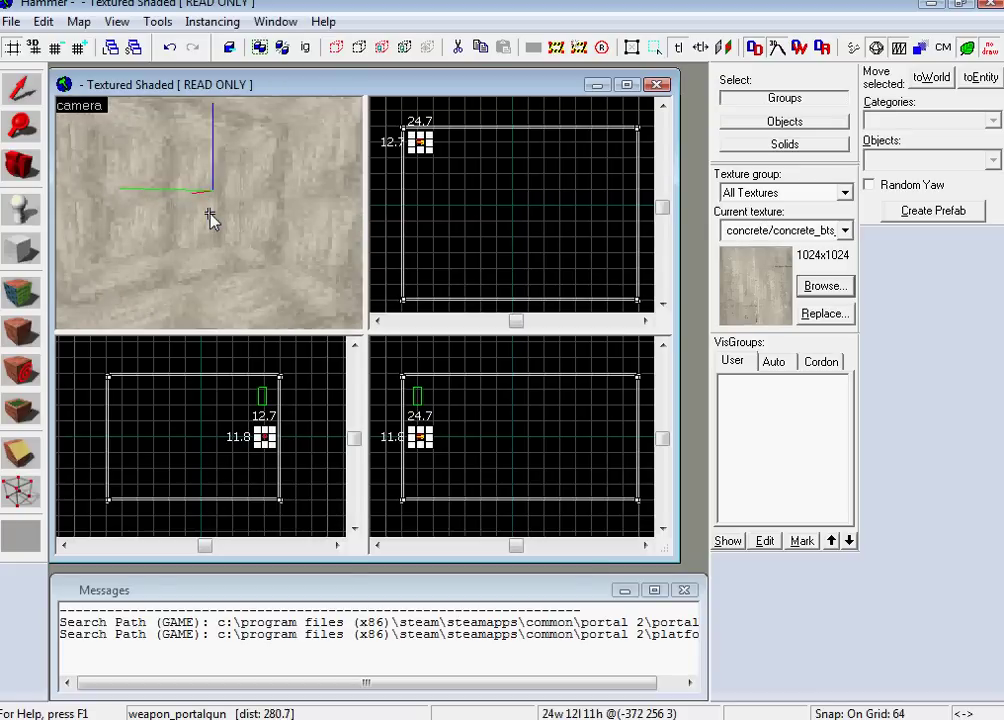
key(z)
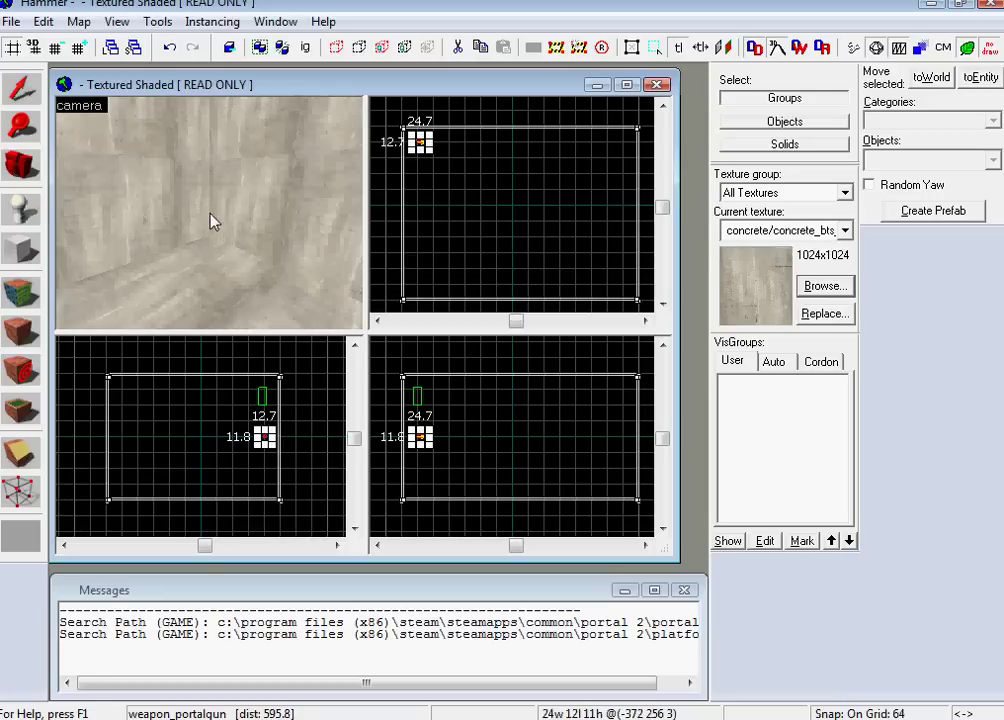
click(20, 248)
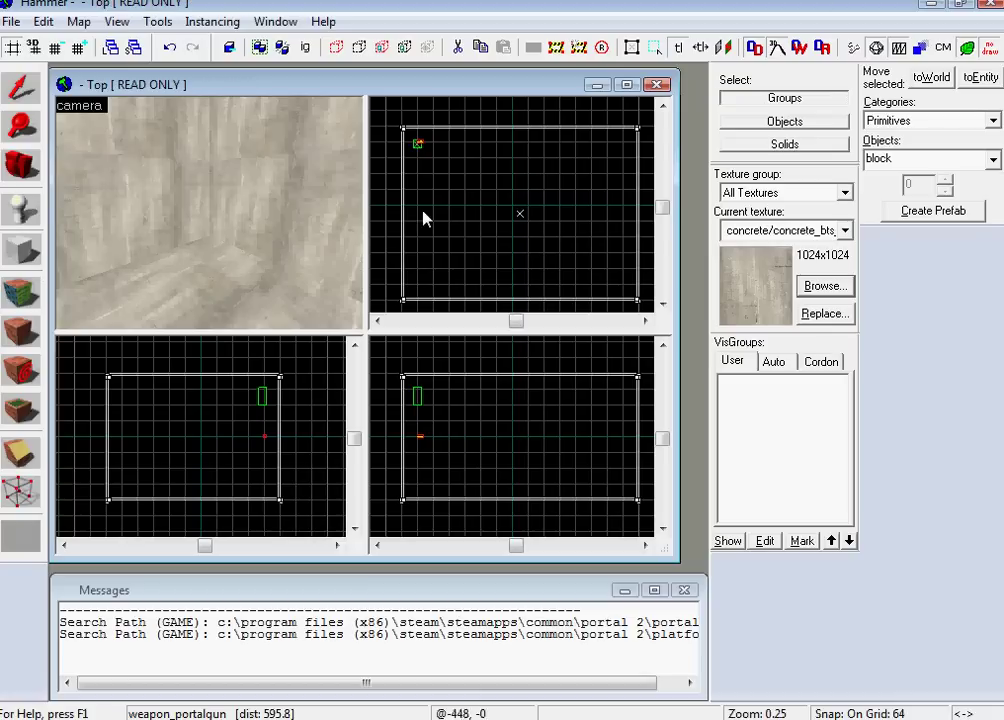
drag(560, 238, 645, 300)
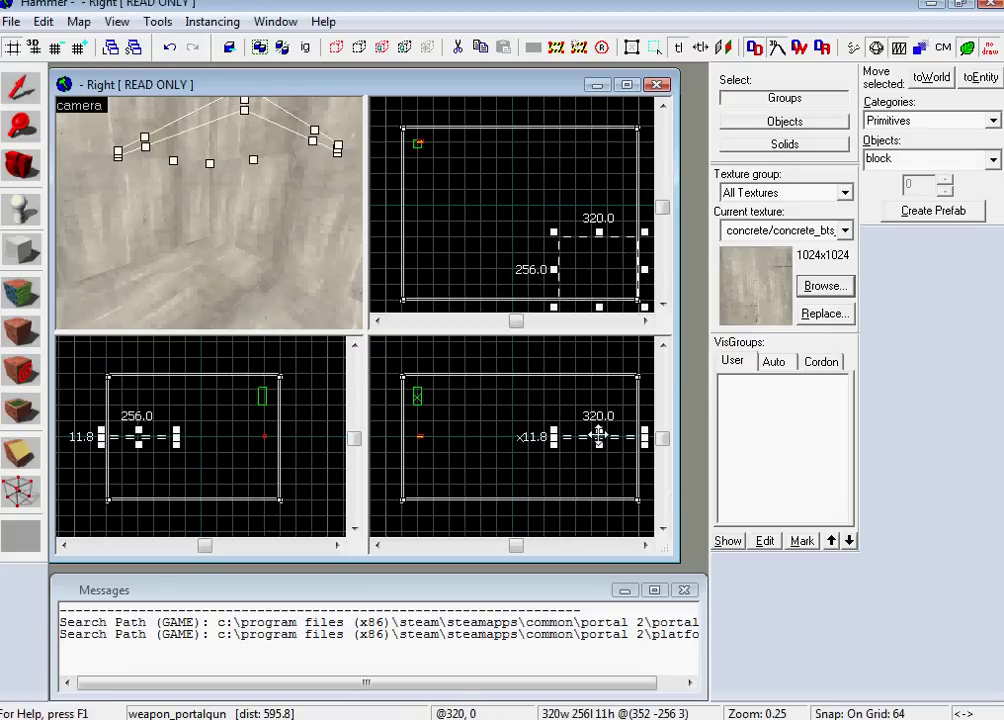
Refine the grid snap to 16 and lower the block outline until it sits just above the room's floor
drag(599, 445, 605, 503)
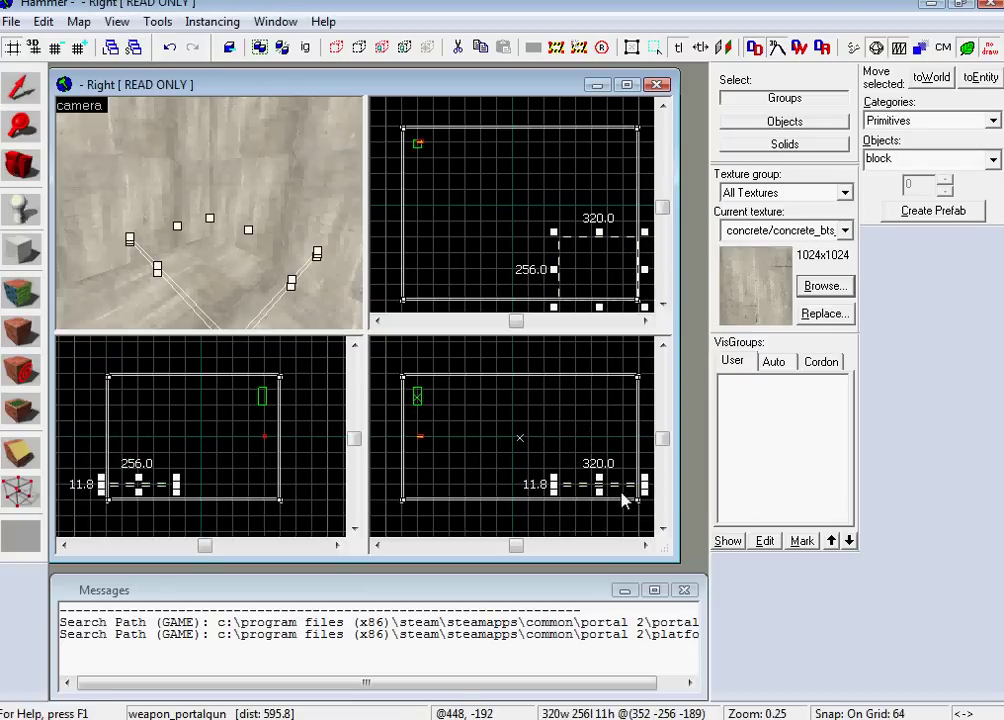
click(56, 48)
click(56, 48)
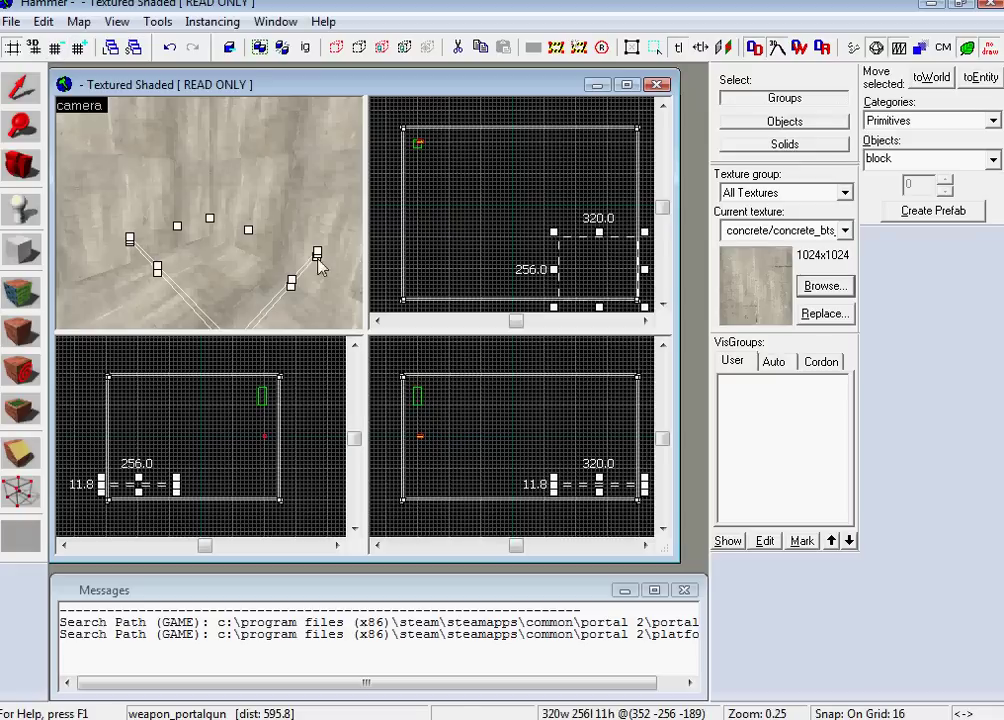
scroll(643, 515, up, 5)
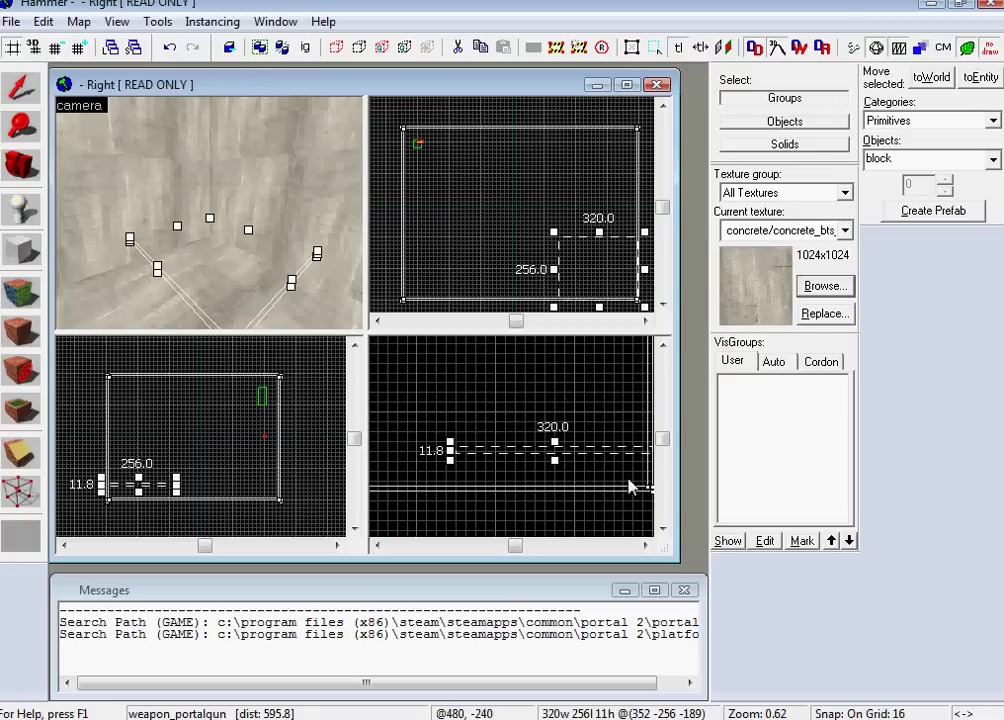
click(645, 545)
click(377, 545)
scroll(553, 438, down, 5)
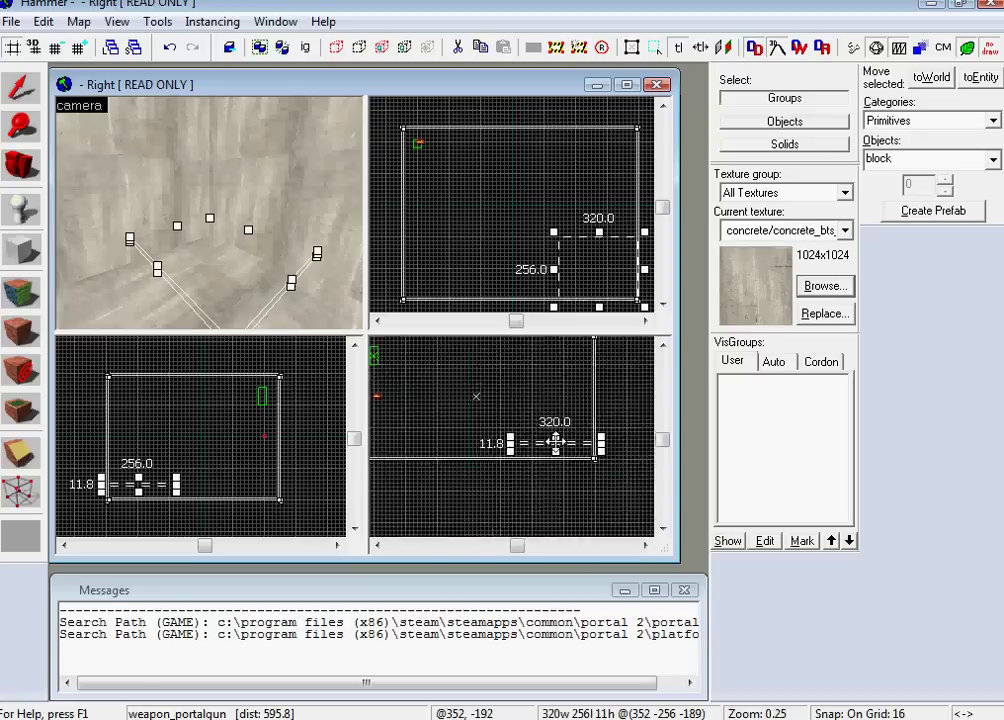
scroll(555, 445, up, 5)
drag(555, 451, 553, 477)
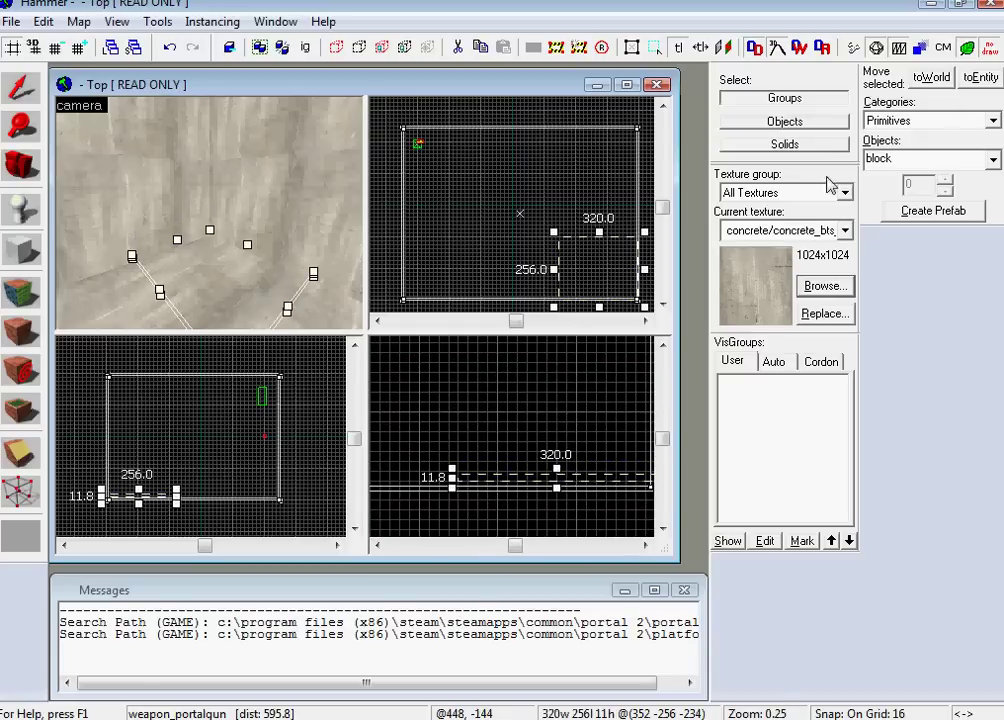
Find the tools/toolstrigger texture with the filter "trigger" and create the outlined block with it
click(828, 286)
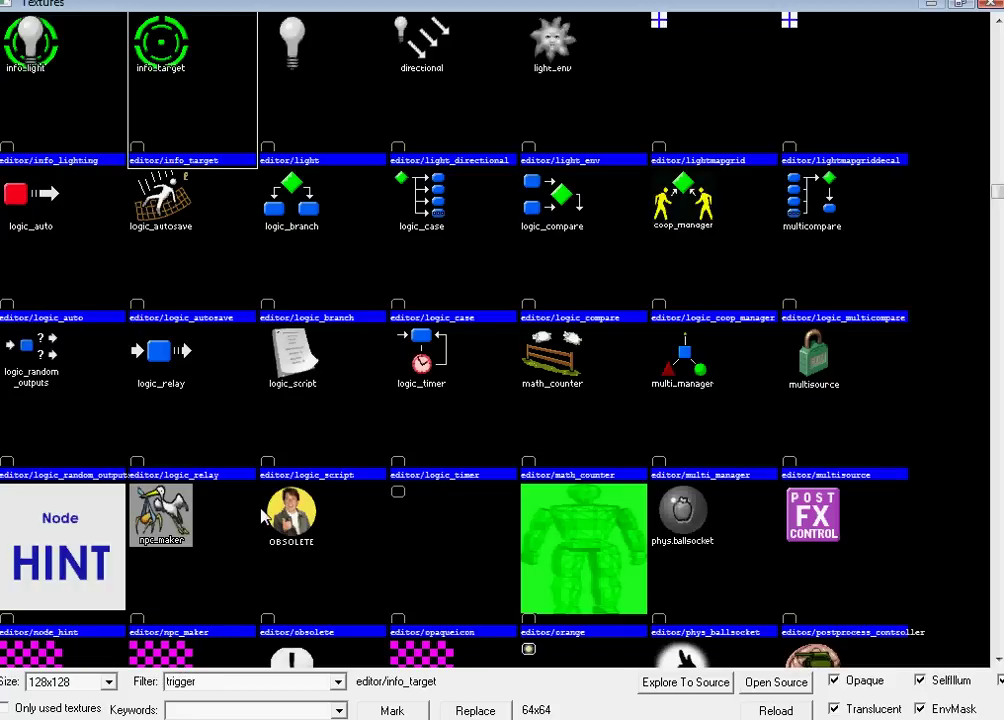
click(174, 81)
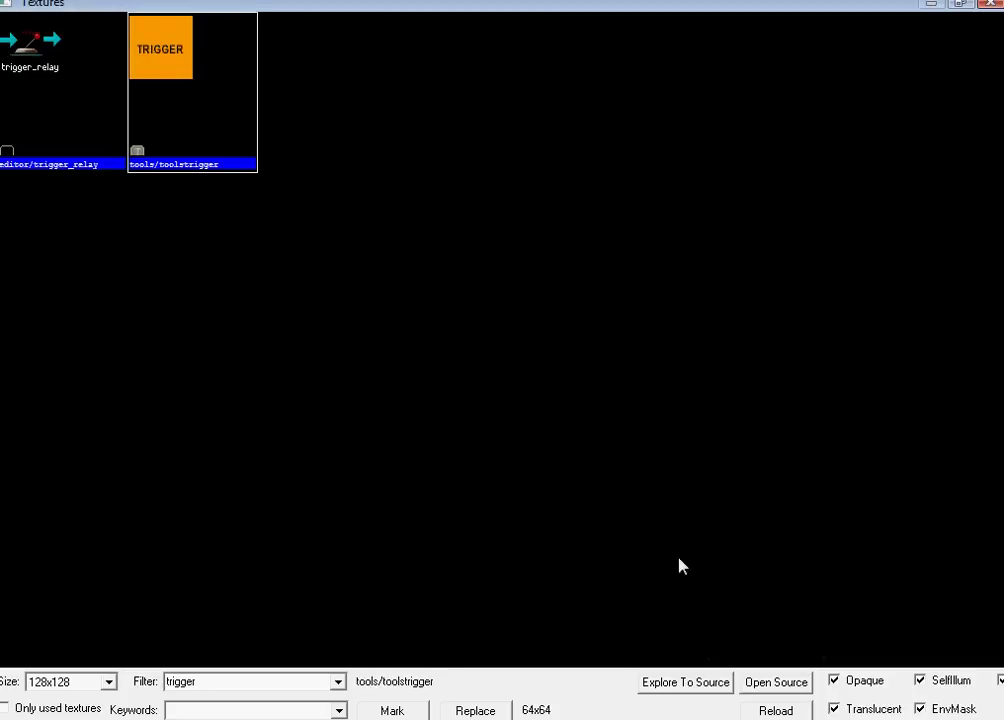
double_click(203, 67)
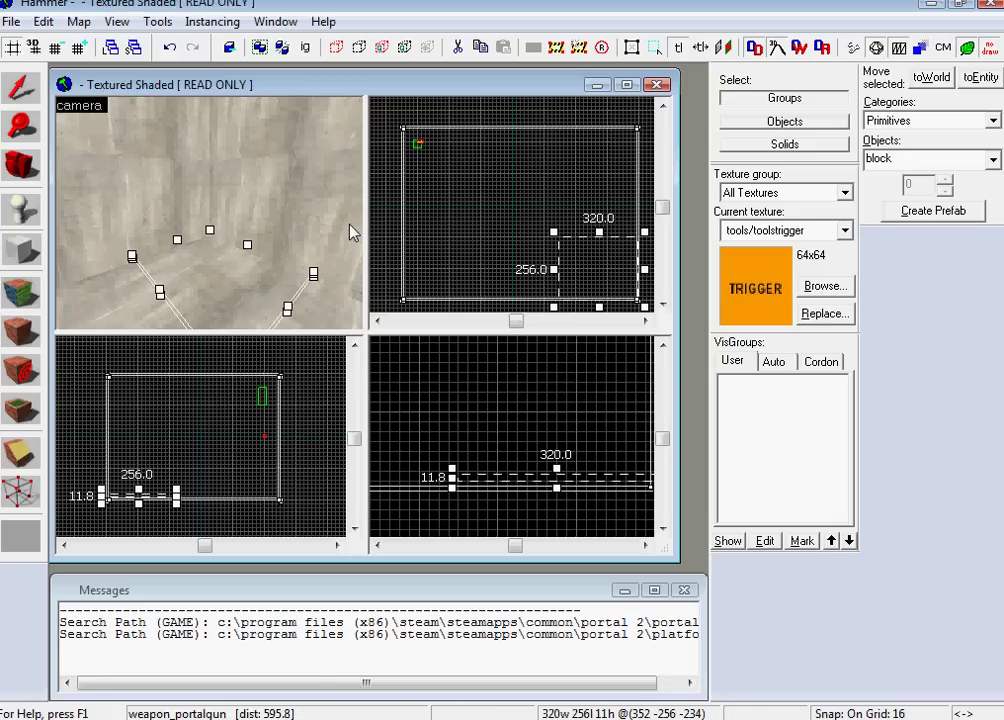
key(Return)
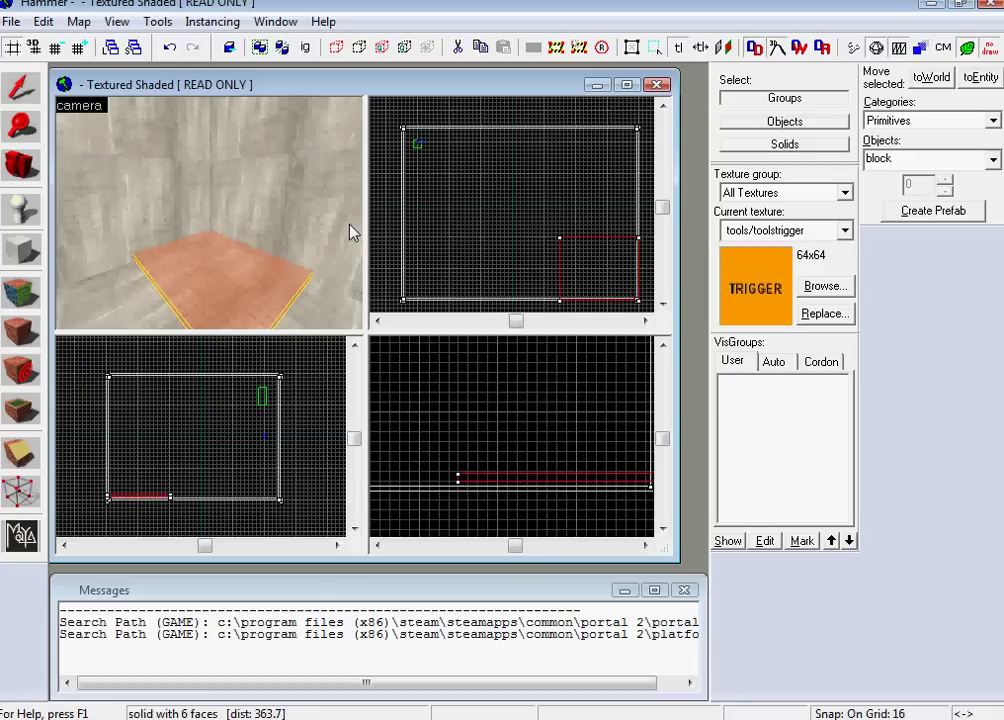
Examine the trigger-textured block on the floor from close up and from several angles
key(w)
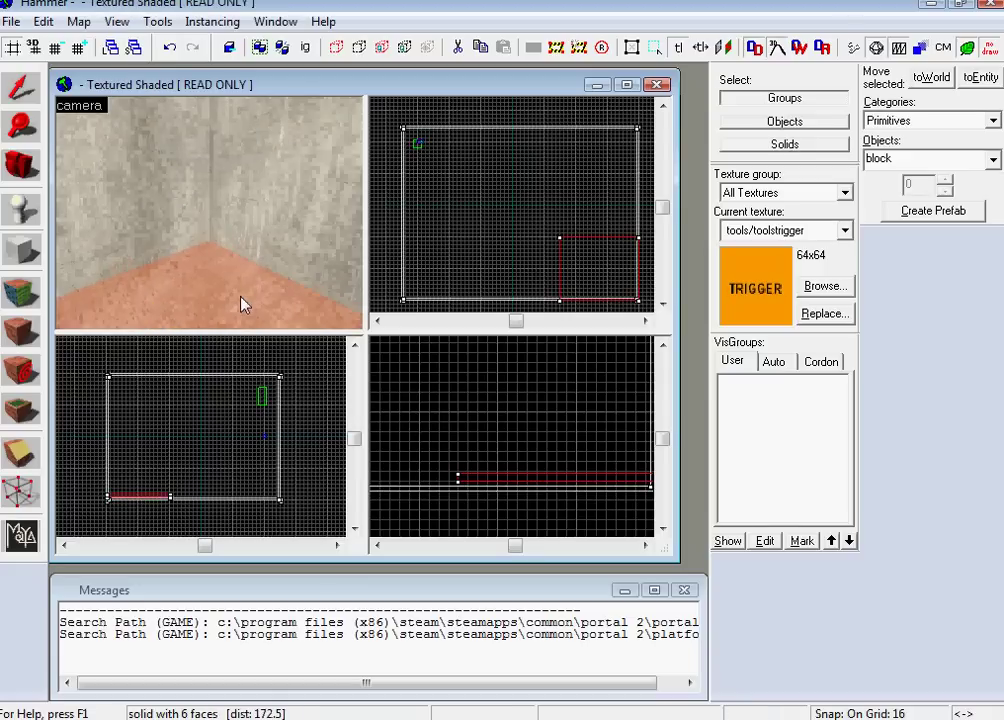
key(z)
scroll(210, 220, up, 4)
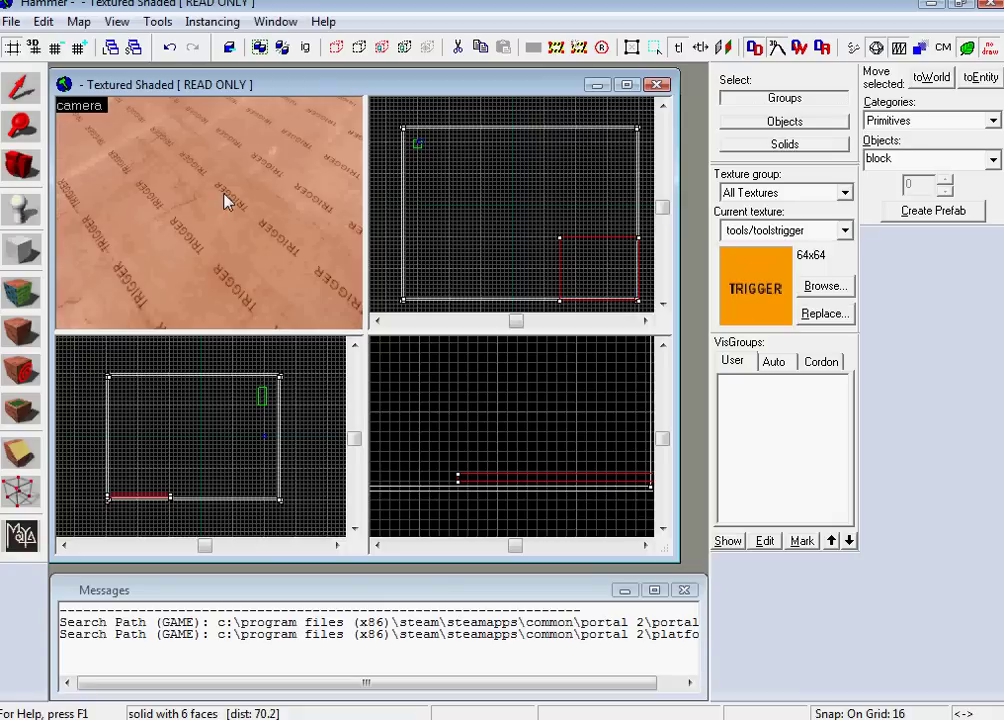
key(Up)
key(Up)
key(Up)
key(Left)
key(Left)
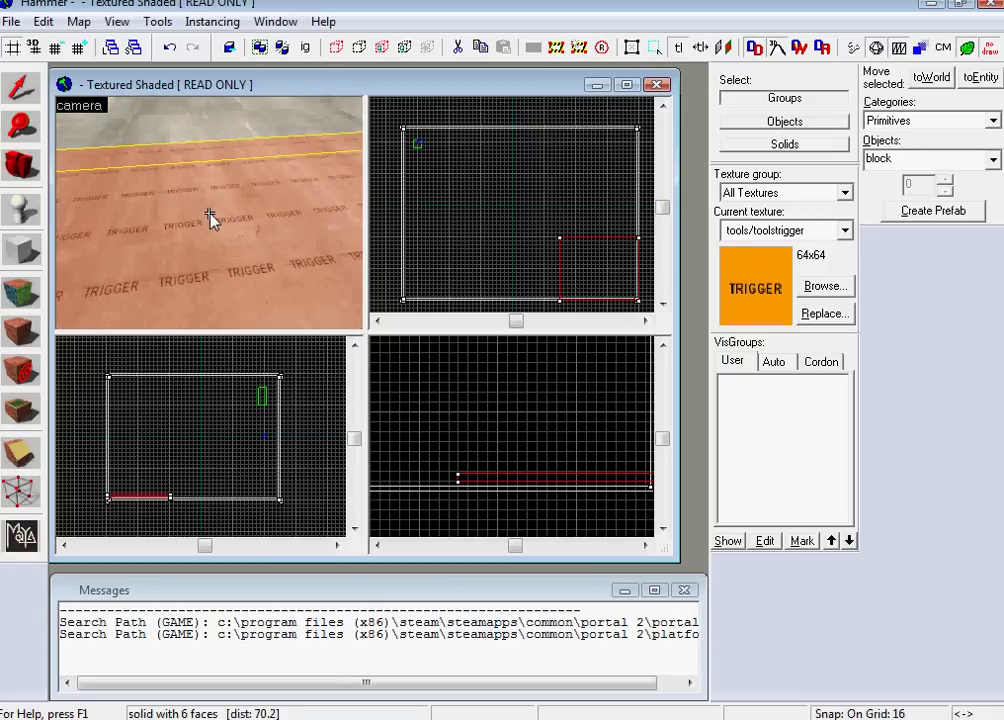
key(s)
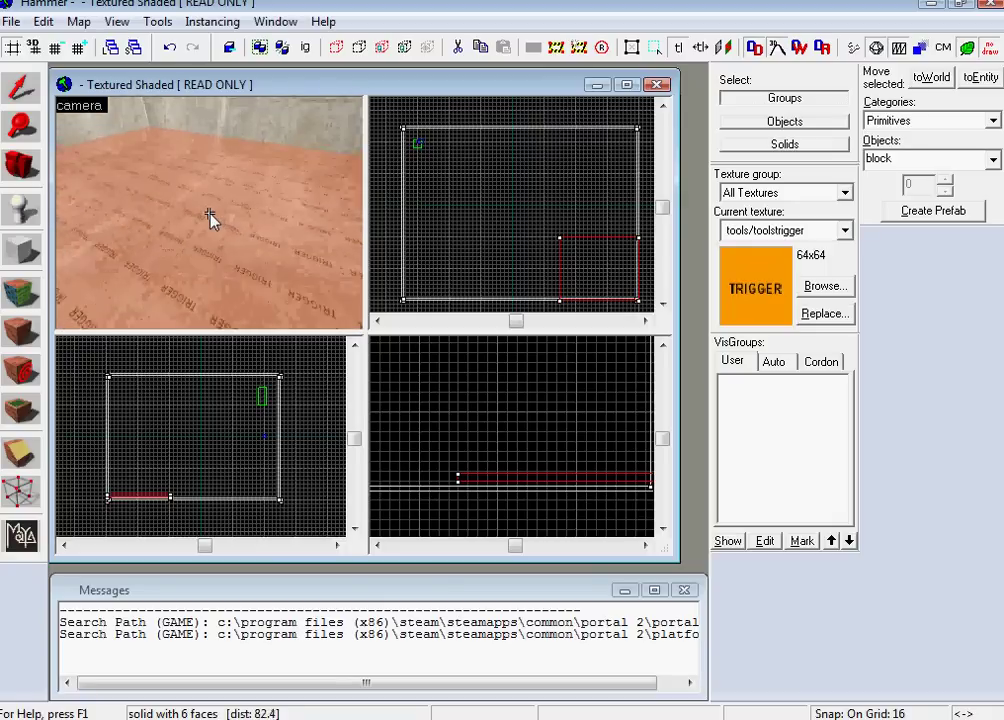
scroll(210, 220, down, 6)
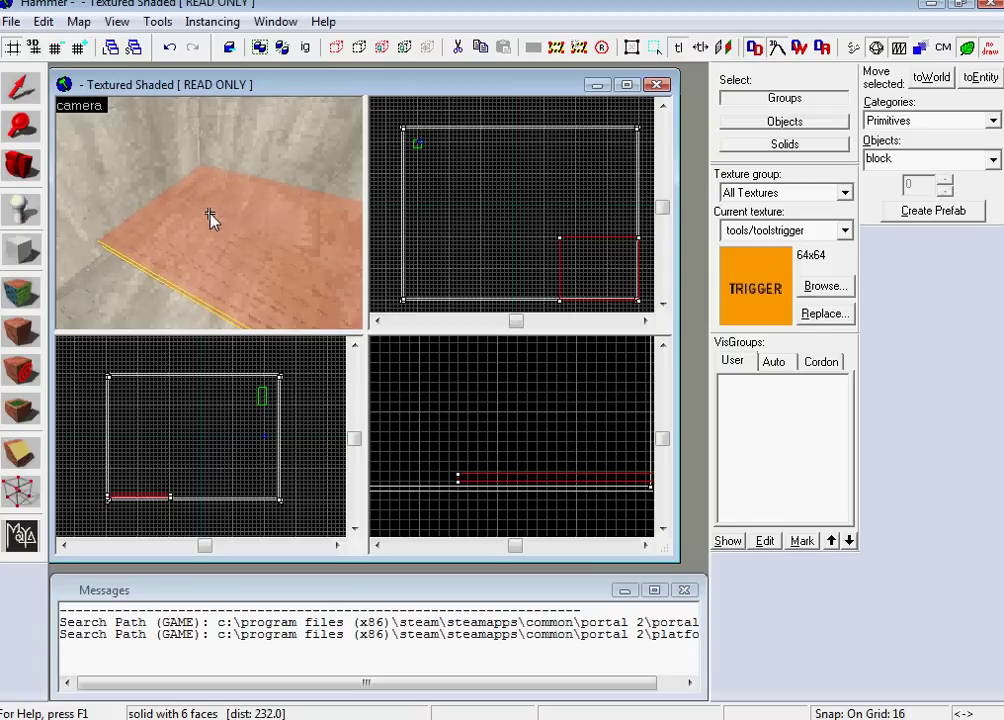
Place an info_player_start entity on top of the trigger block, near its middle
click(20, 210)
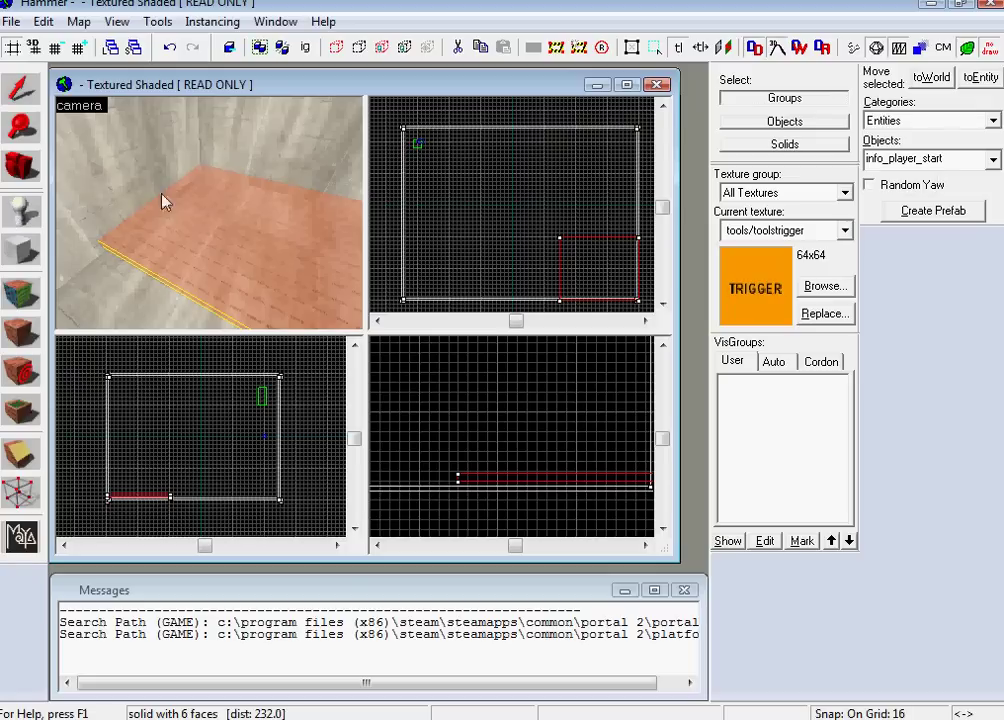
click(229, 230)
click(20, 88)
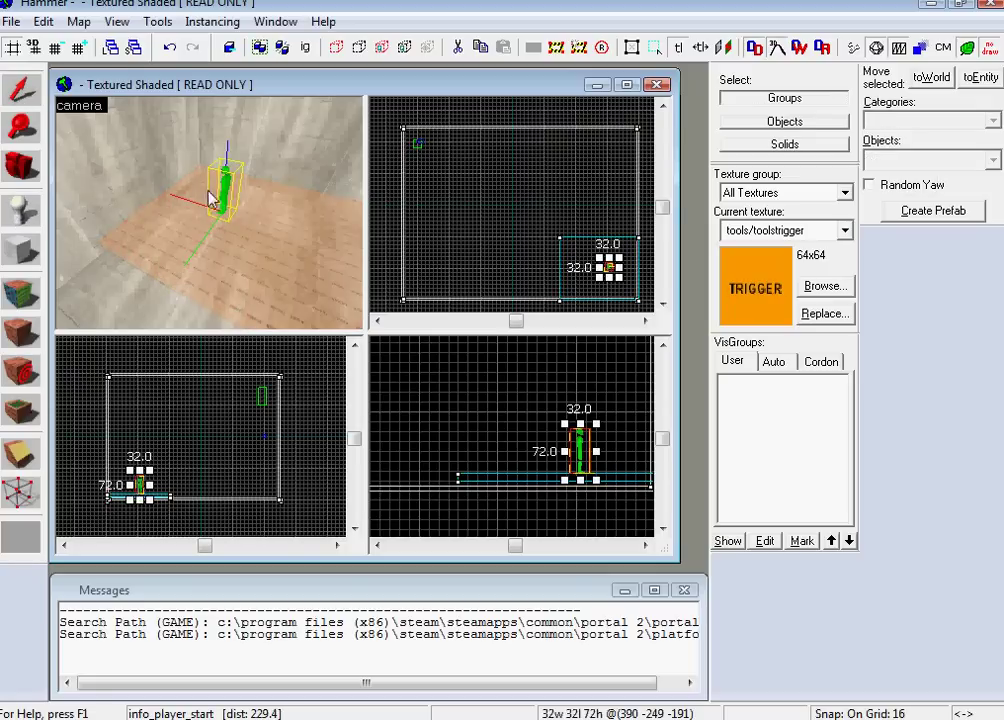
Change the class of the entity on the trigger block to point_clientcommand and apply it
double_click(225, 198)
click(355, 214)
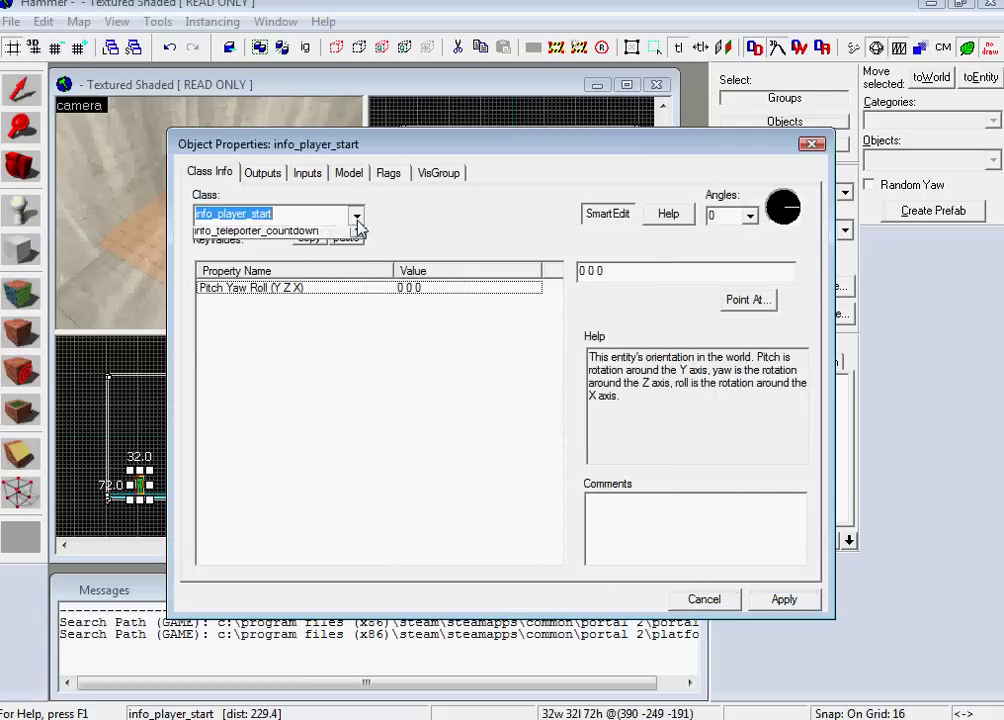
click(293, 211)
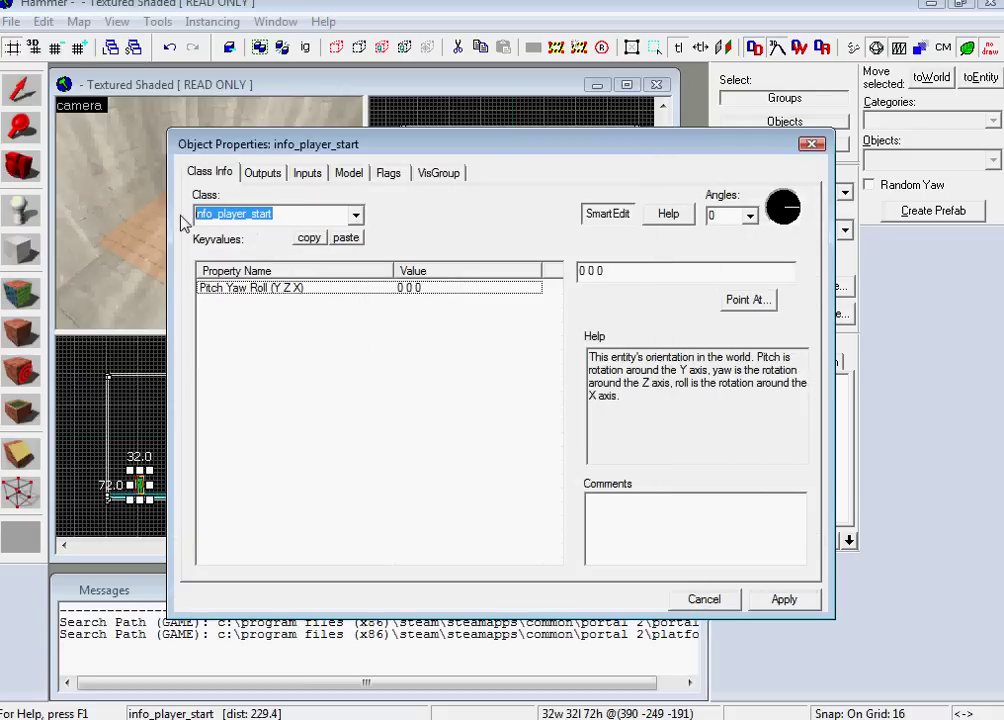
text(clin)
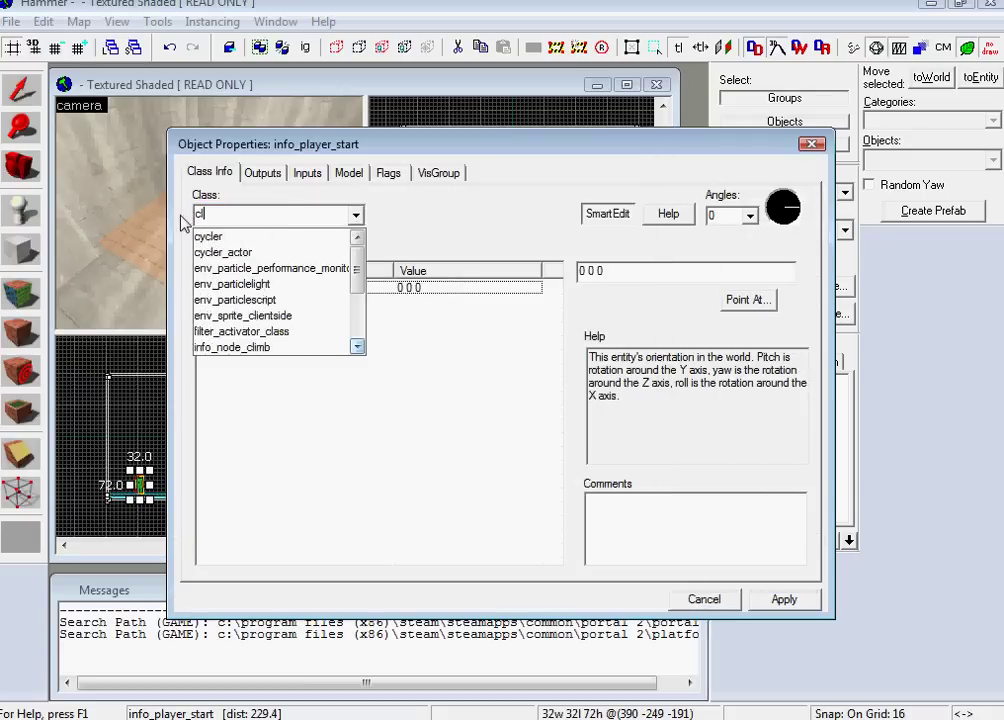
key(BackSpace)
key(BackSpace)
key(BackSpace)
key(BackSpace)
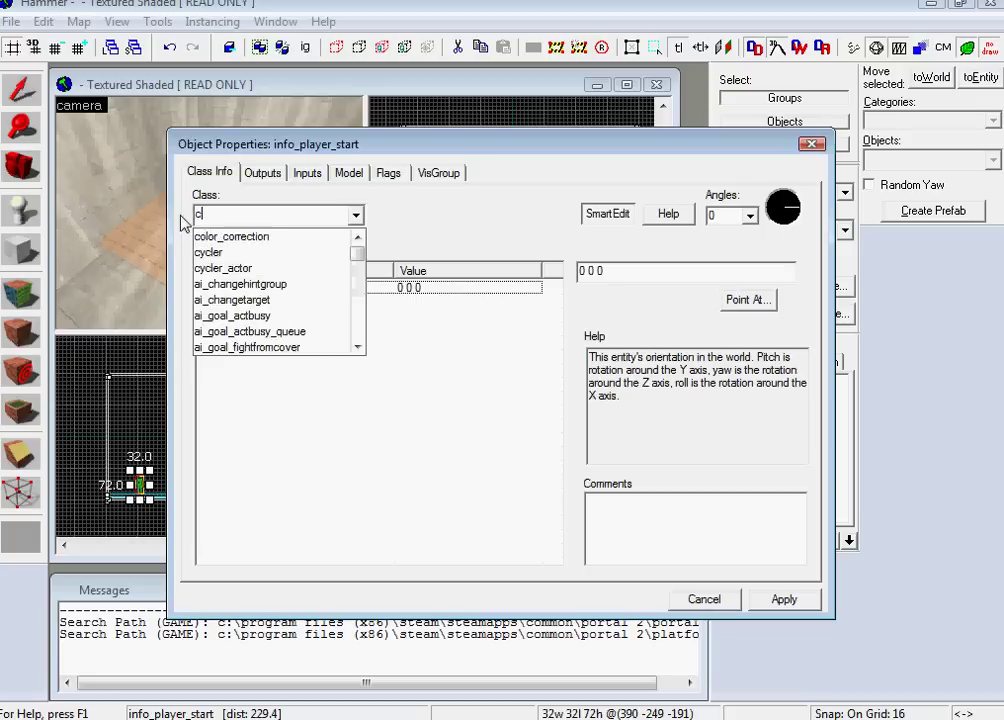
text(ppint)_)
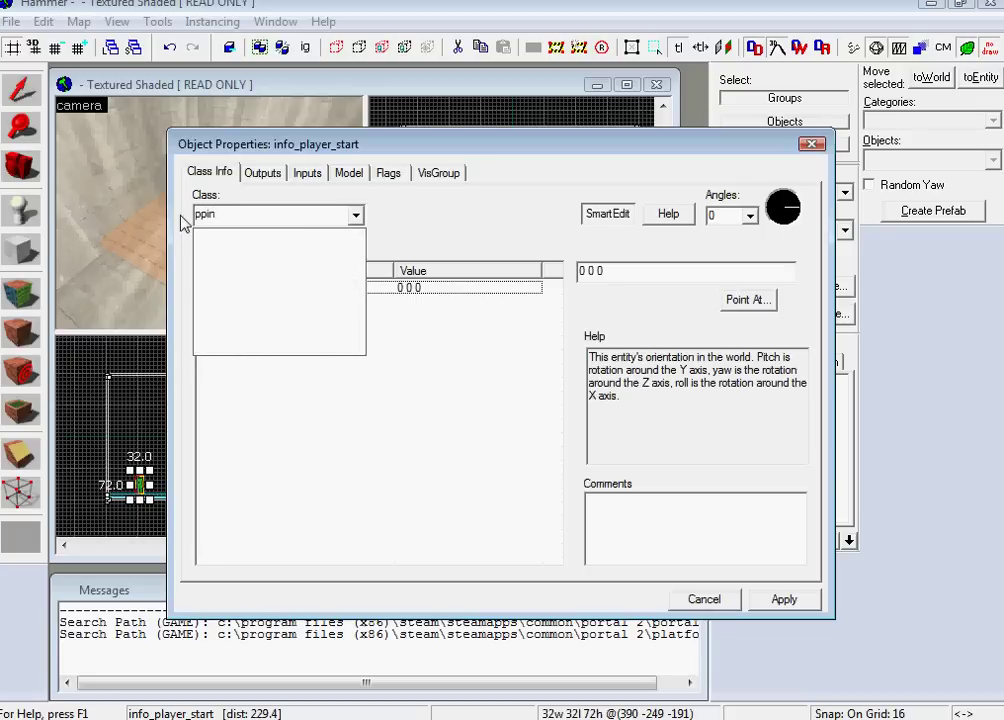
key(BackSpace)
key(BackSpace)
key(BackSpace)
text(oint)cl)
key(BackSpace)
key(BackSpace)
key(BackSpace)
text(_cl)
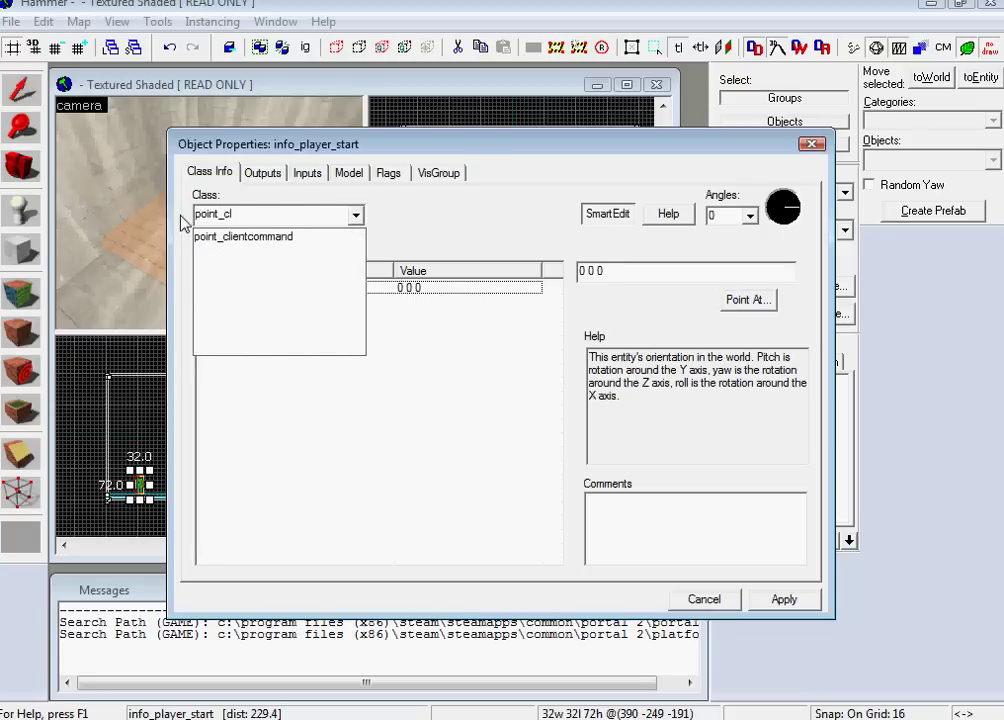
key(Return)
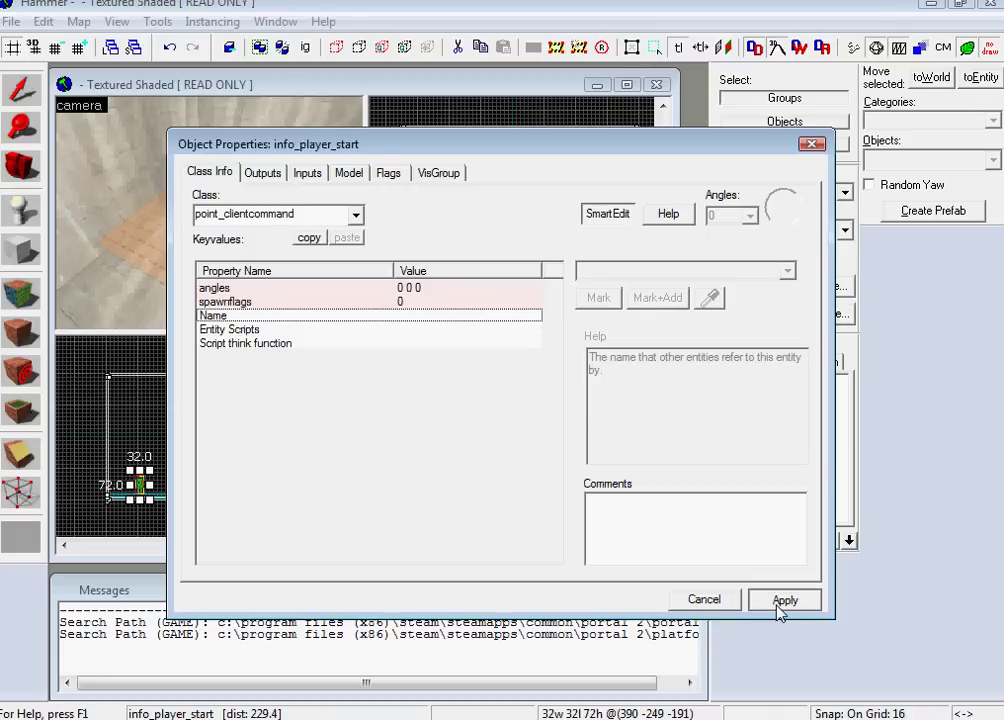
click(781, 601)
Name the point_clientcommand entity end_disconnect, apply the change and close its properties
click(617, 269)
text(disconnect)
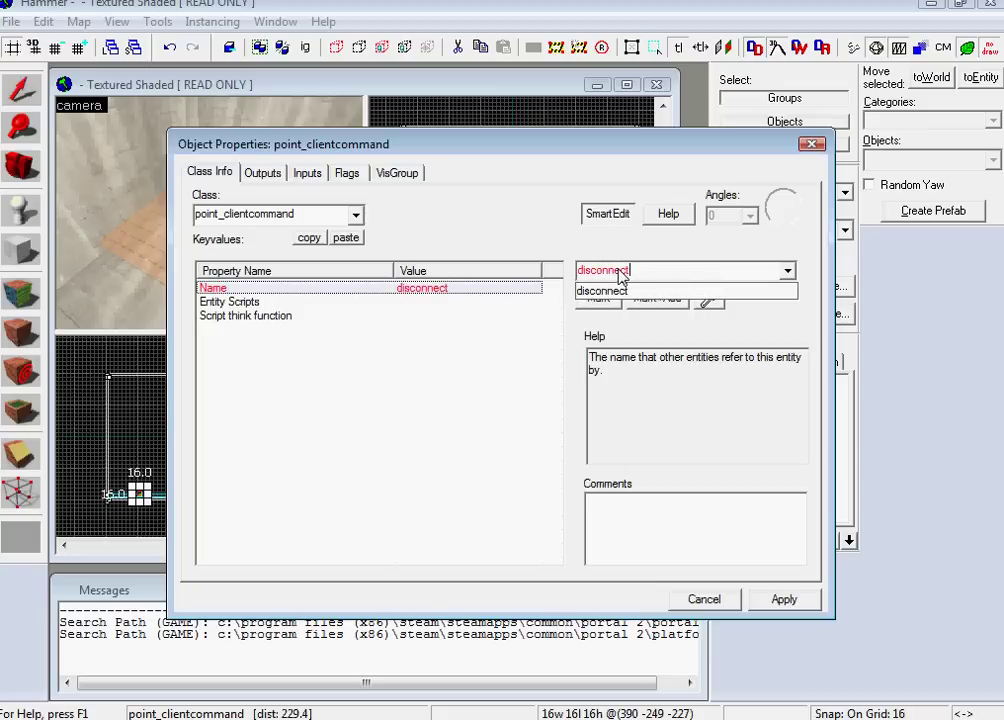
click(603, 290)
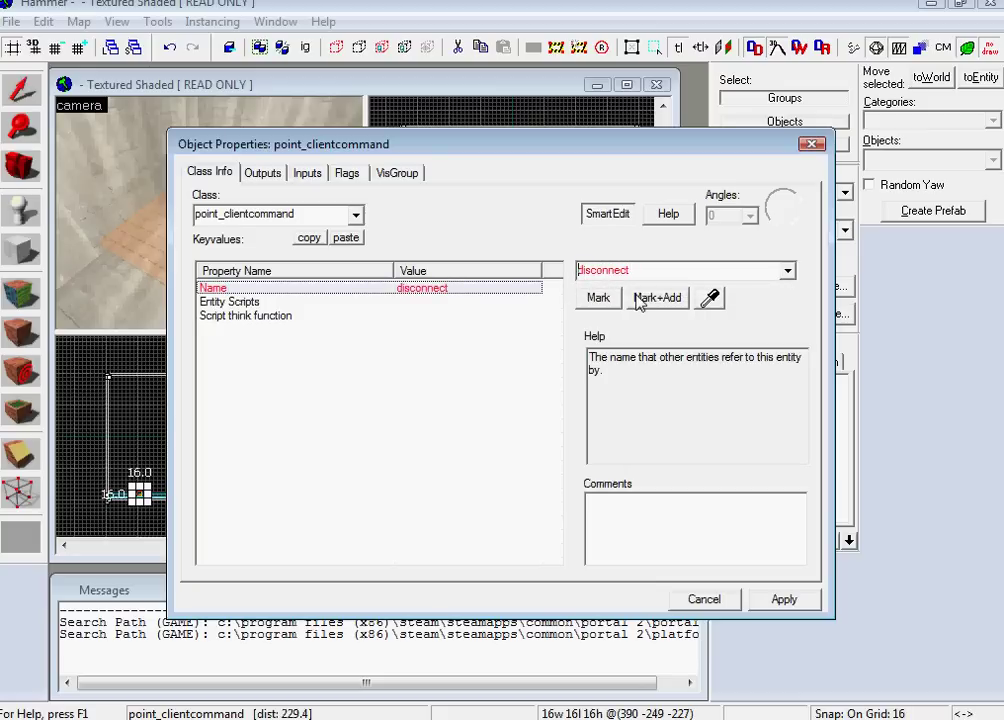
key(Home)
text(end_)
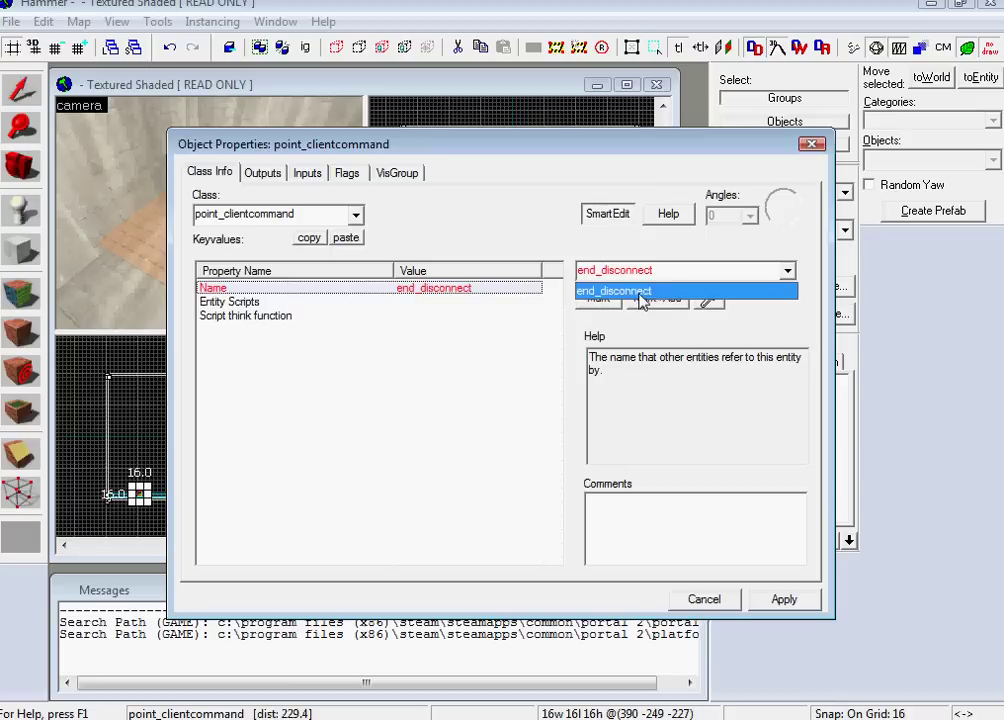
click(811, 600)
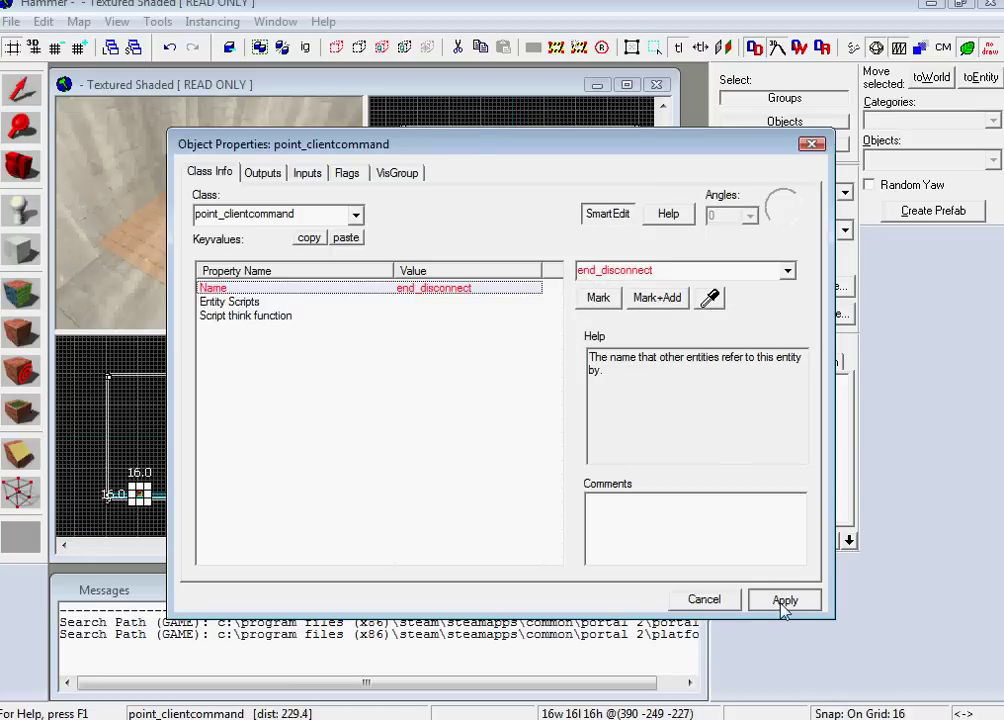
click(784, 605)
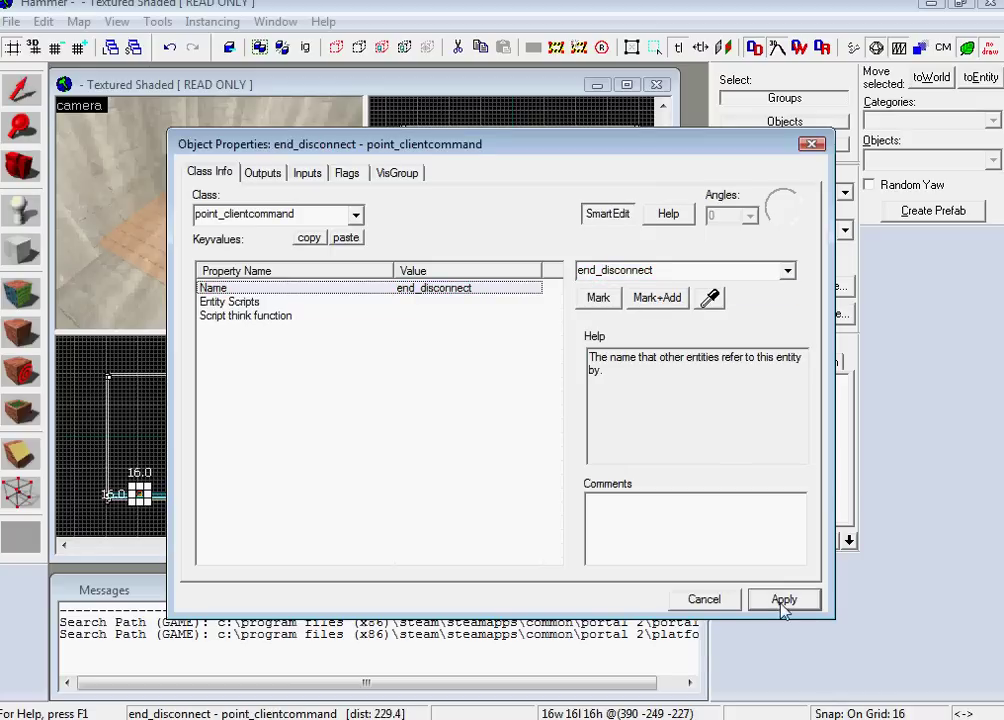
click(705, 606)
Place another info_player_start entity on the trigger block, beside the end_disconnect entity
click(16, 208)
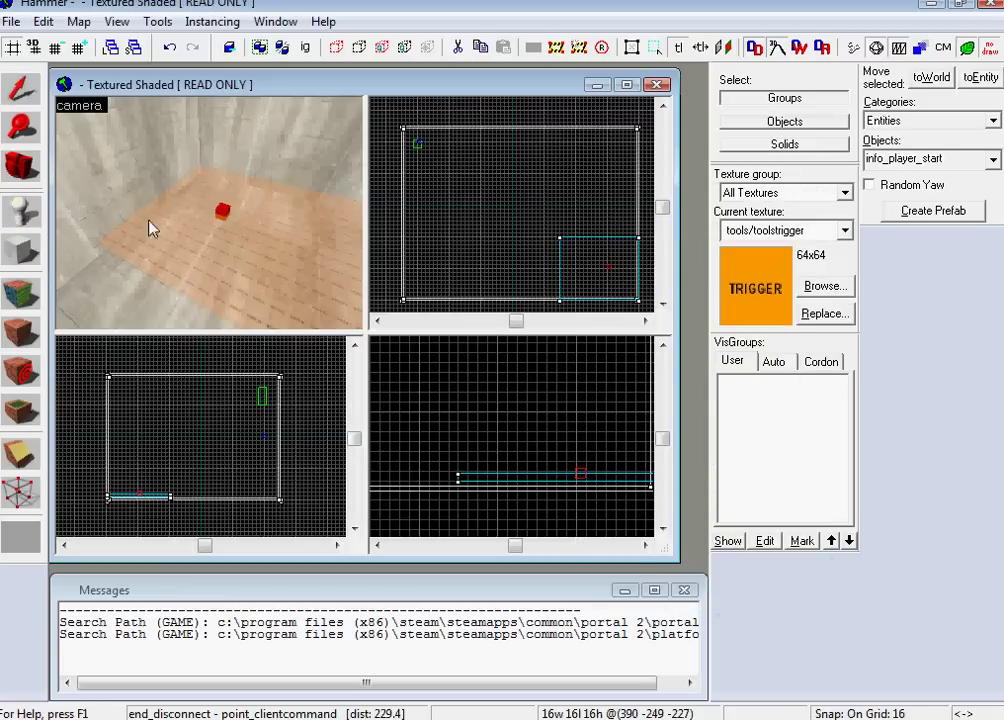
click(267, 233)
double_click(308, 233)
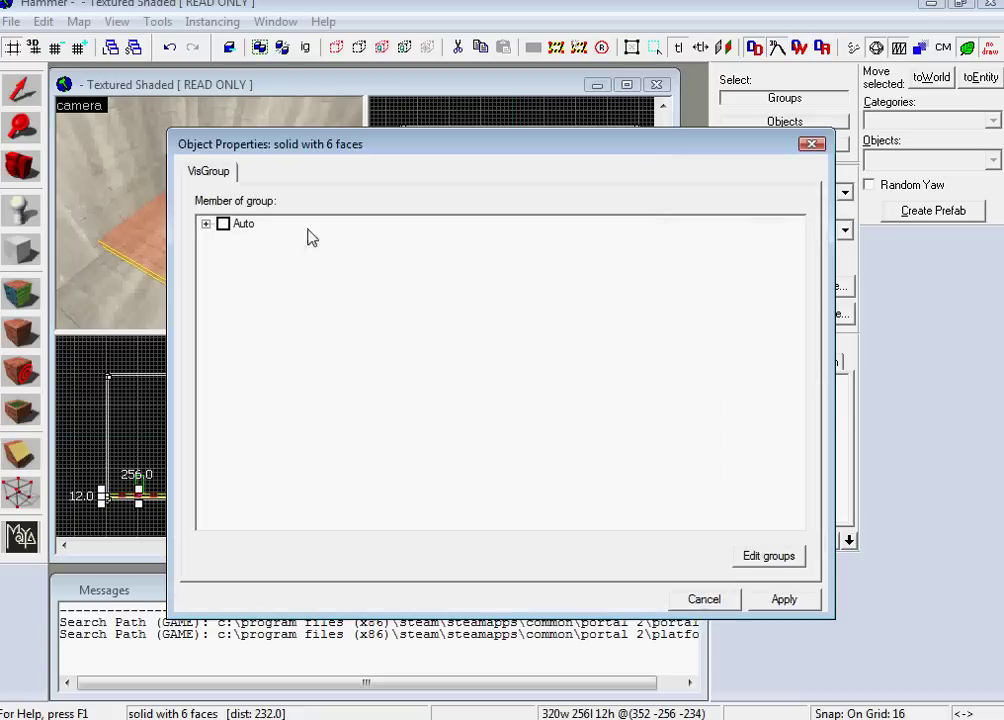
click(719, 597)
Change the class of the new info_player_start on the trigger block to env_fade and apply it
double_click(280, 201)
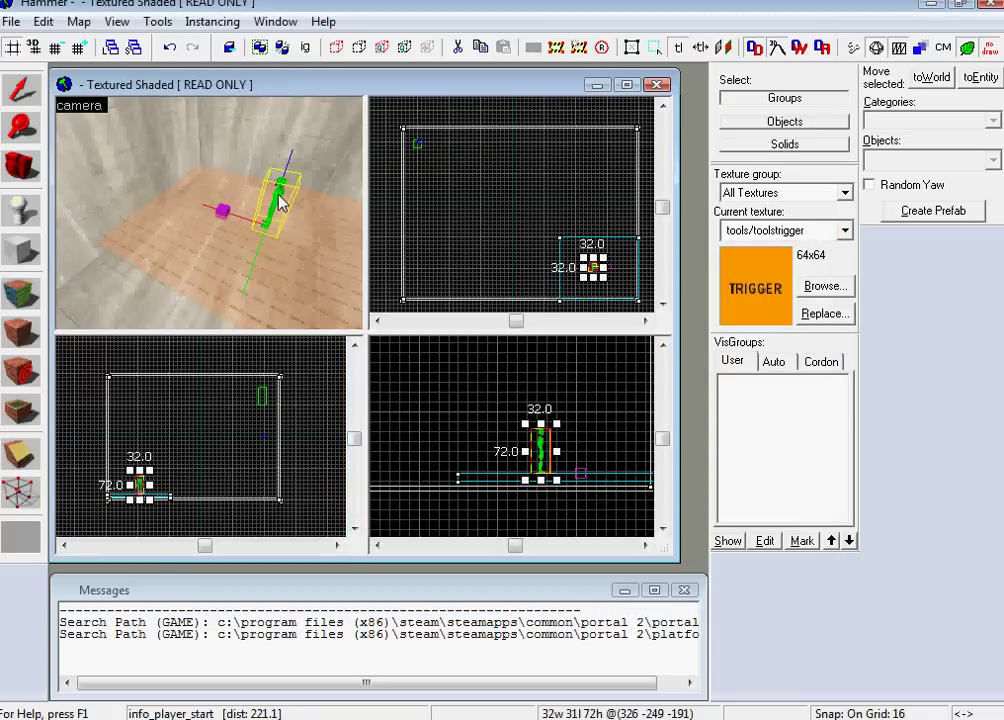
double_click(307, 212)
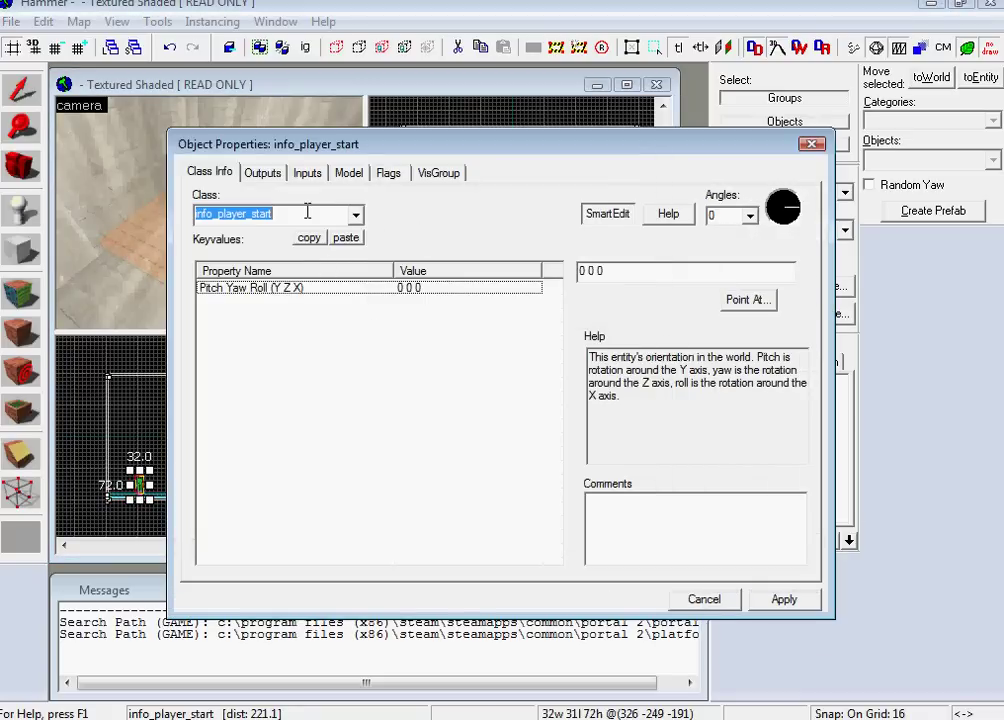
text(env_fade)
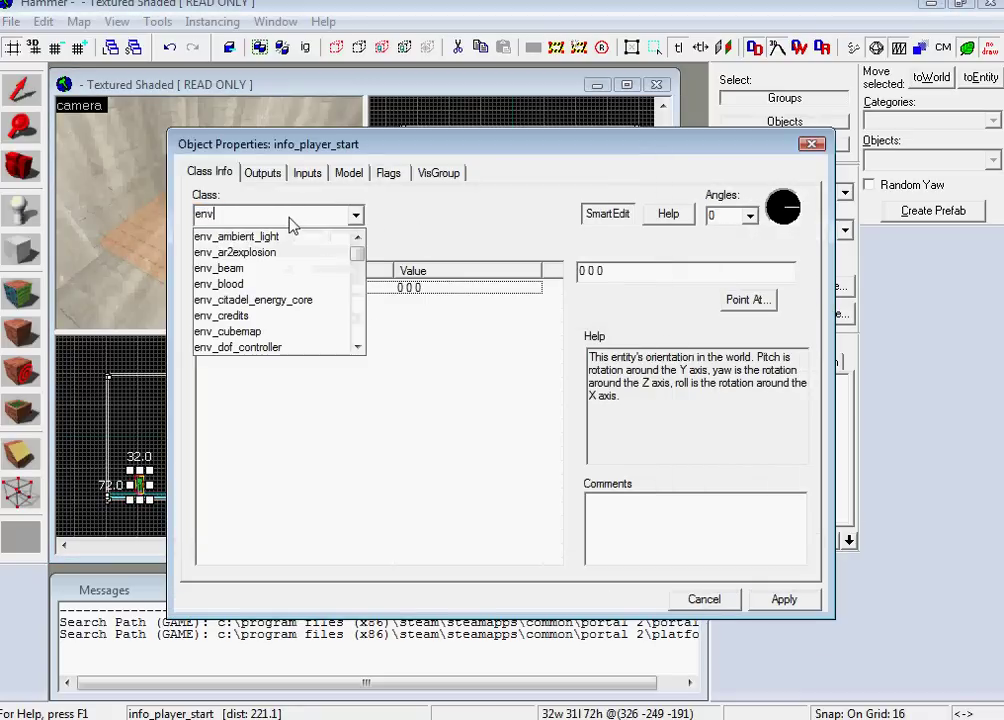
key(Return)
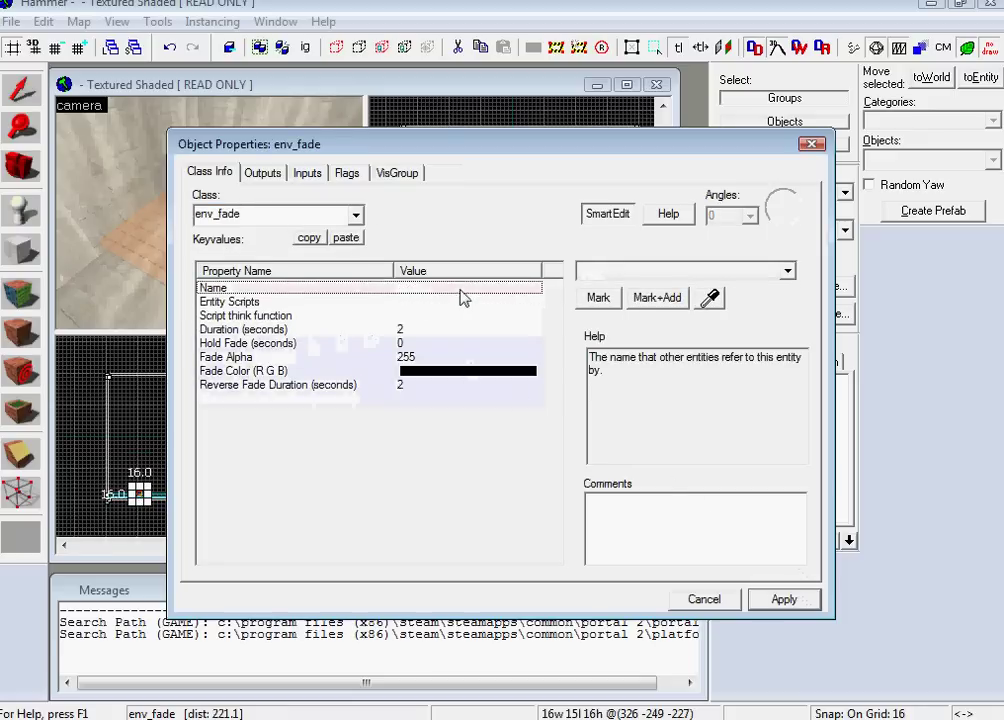
Name the env_fade entity end_fade, apply the change and close its properties
click(649, 270)
text(end_fadd)
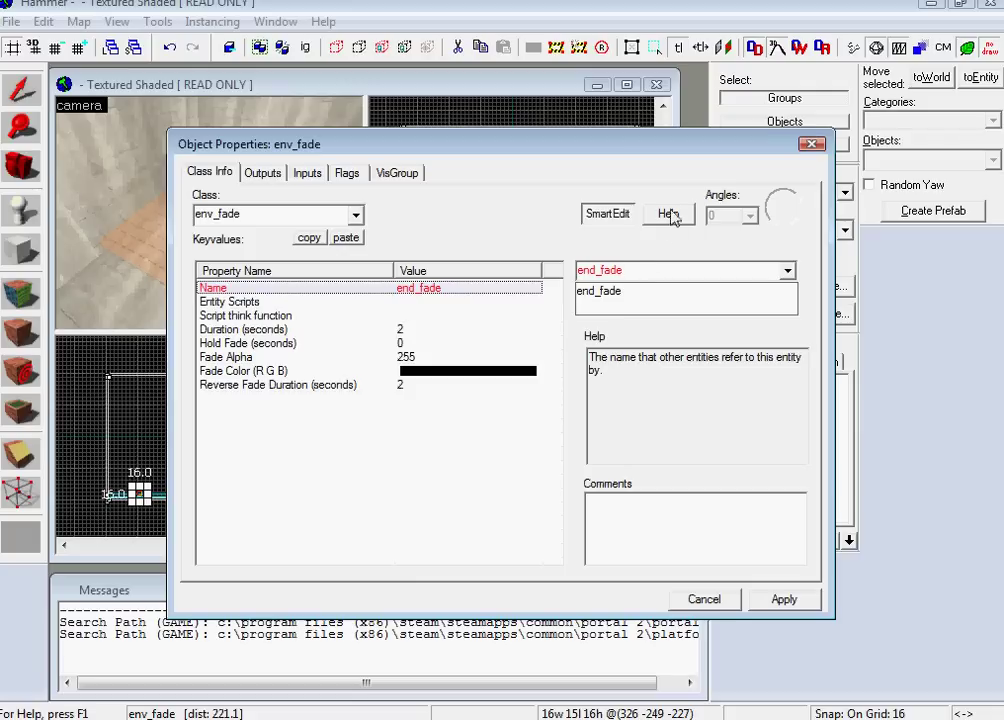
click(783, 600)
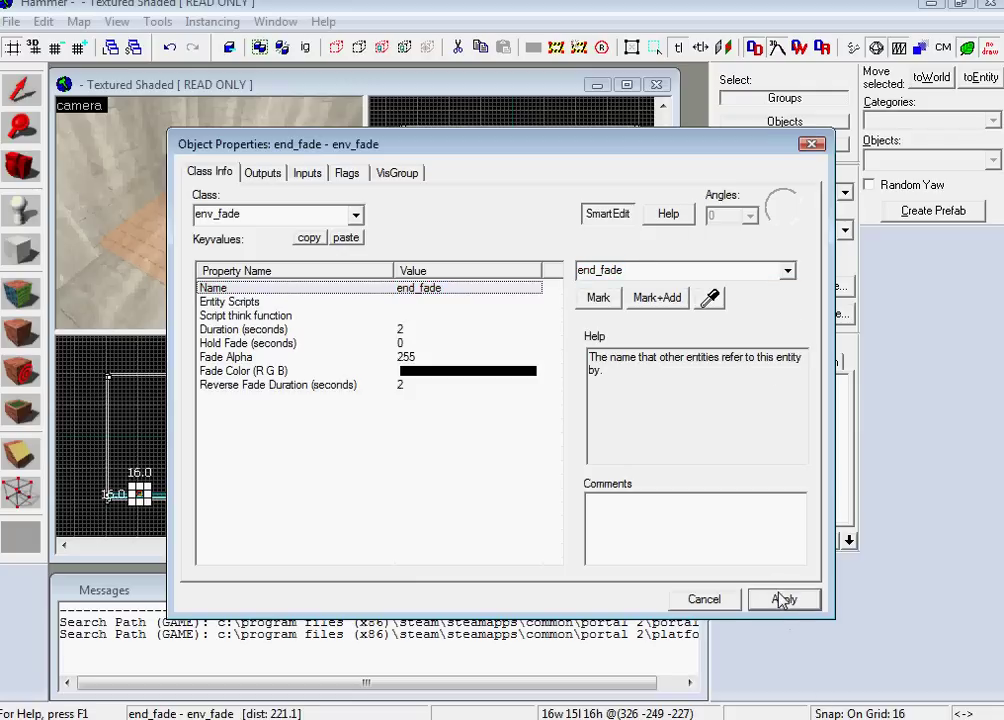
click(692, 597)
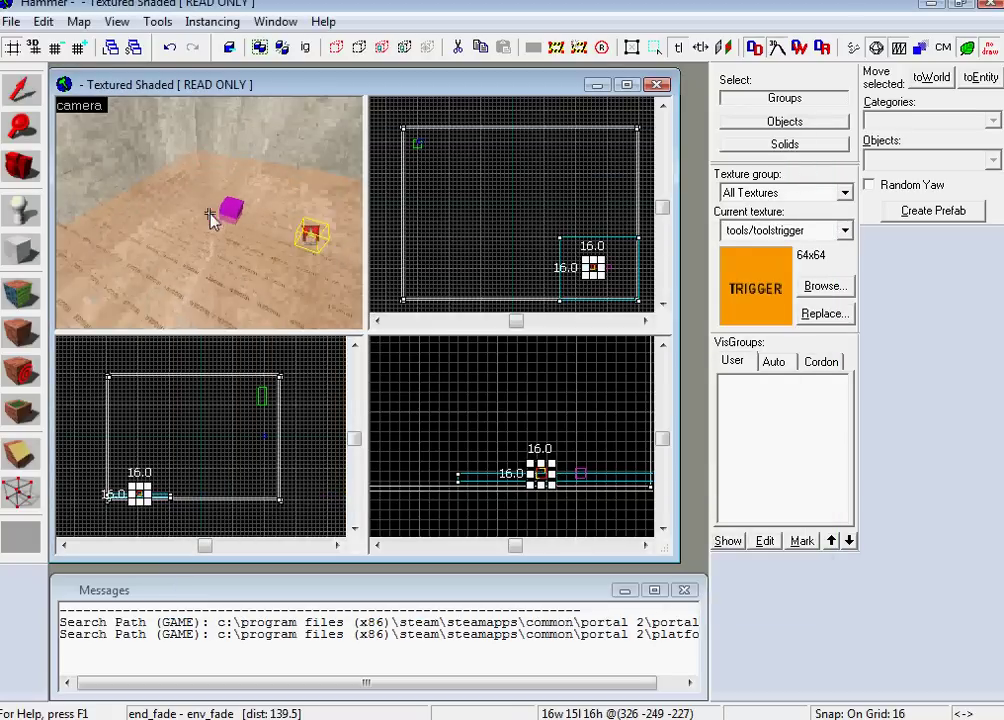
Tie the trigger-textured floor block to an entity, set its class to trigger_once and apply it
key(w)
key(d)
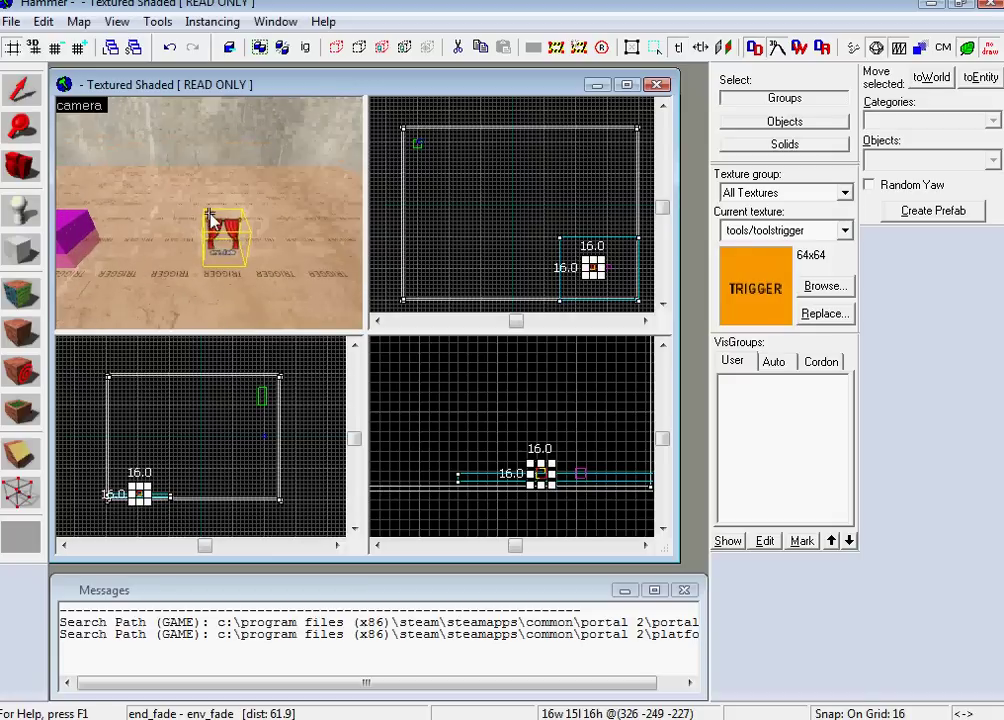
key(s)
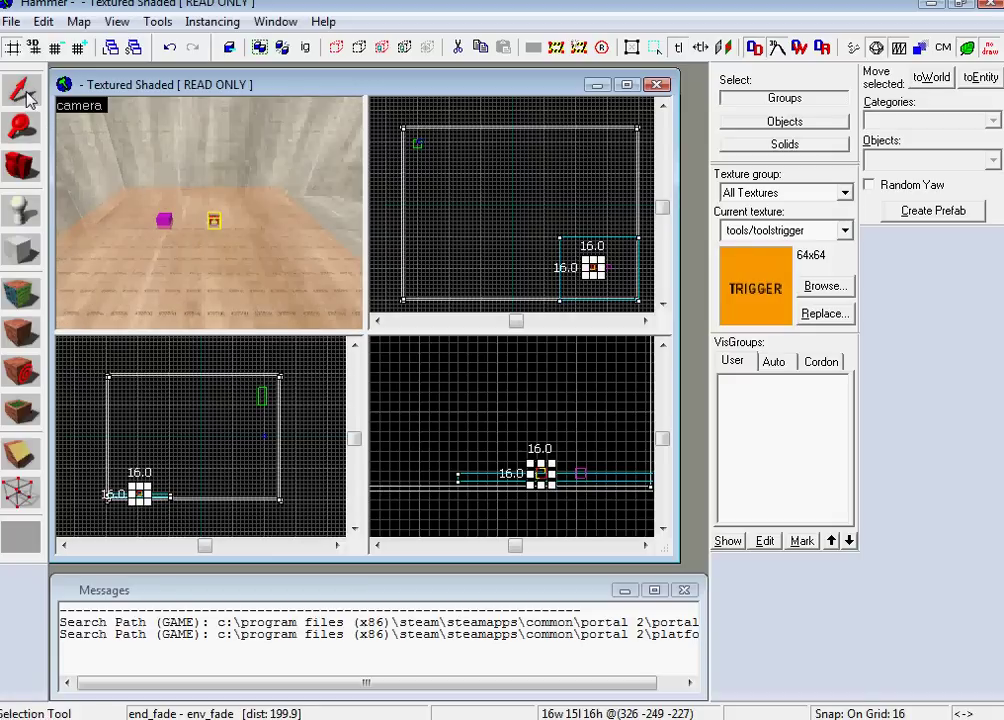
click(249, 284)
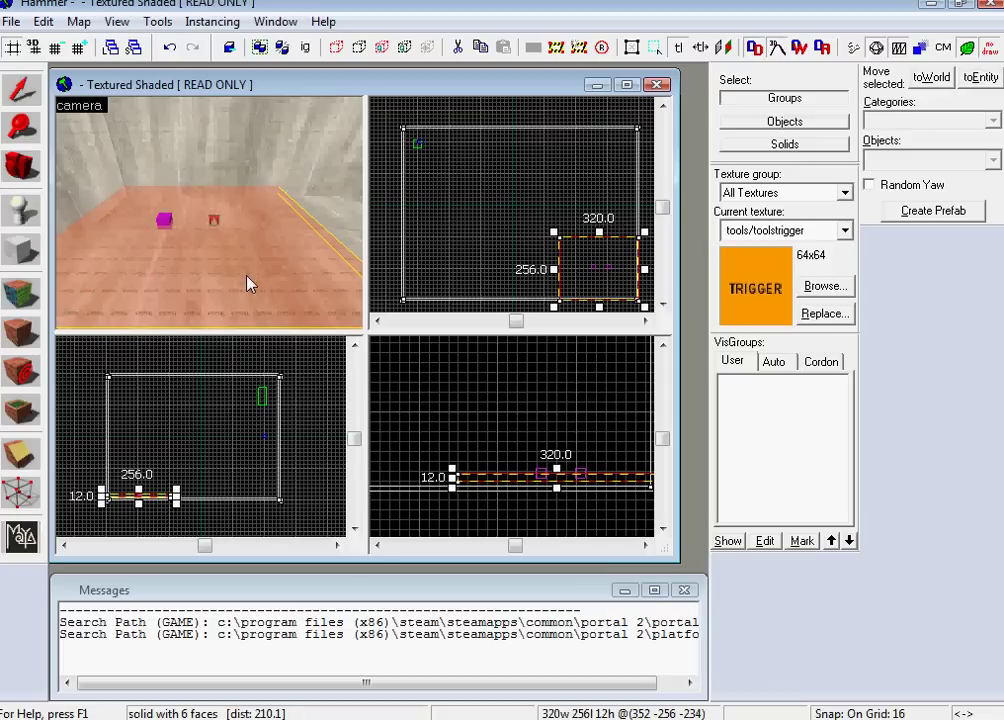
key(ctrl+t)
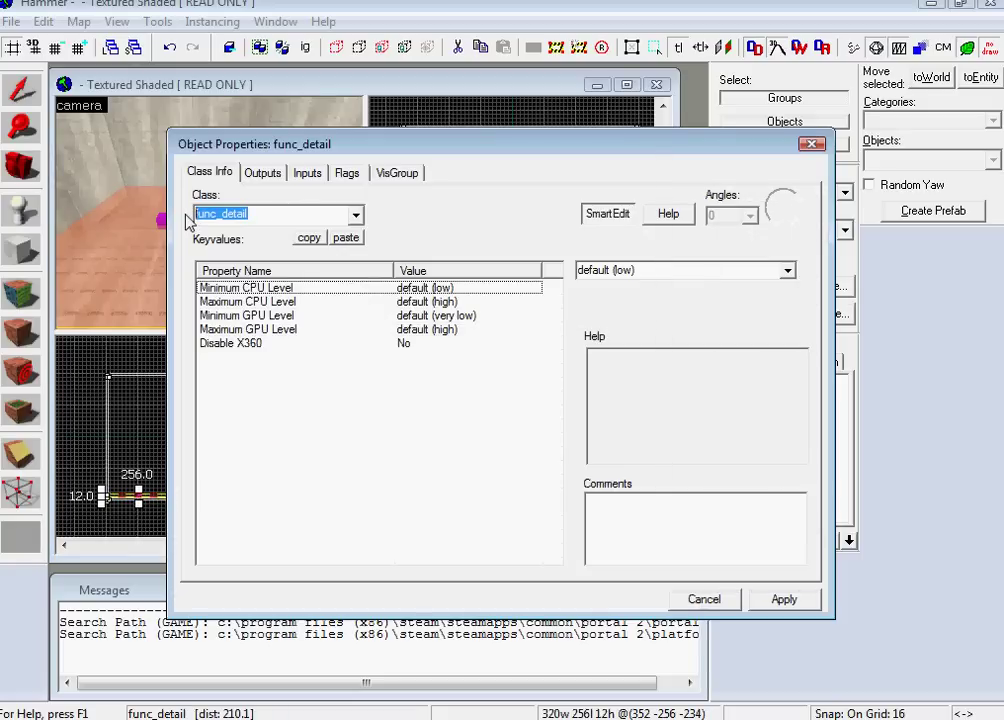
text(trigger_)
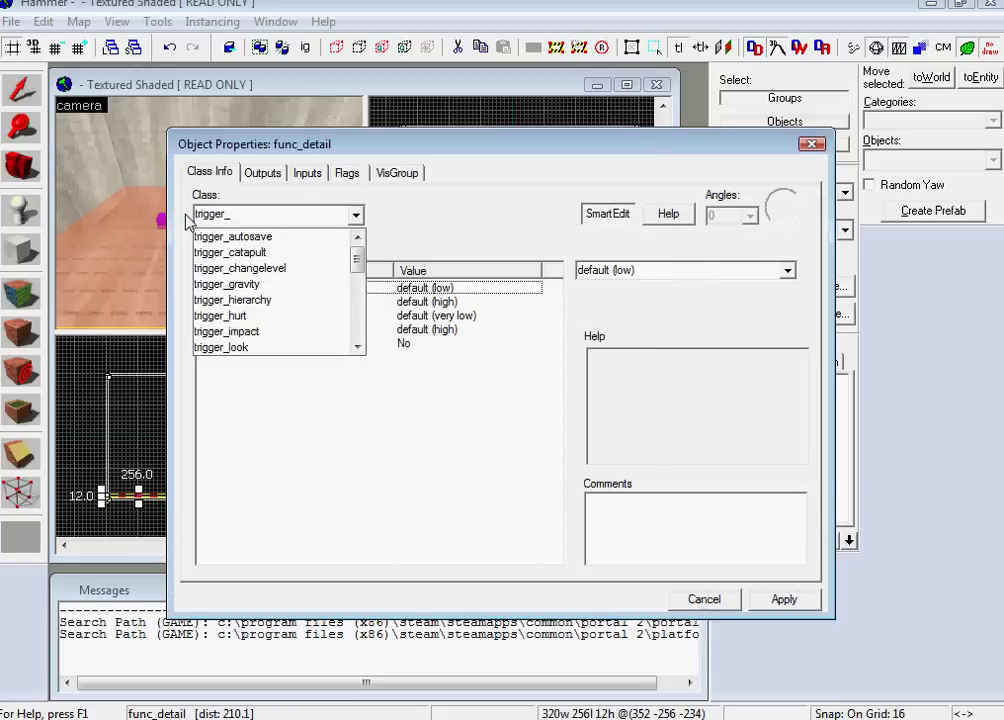
text(on)
key(Return)
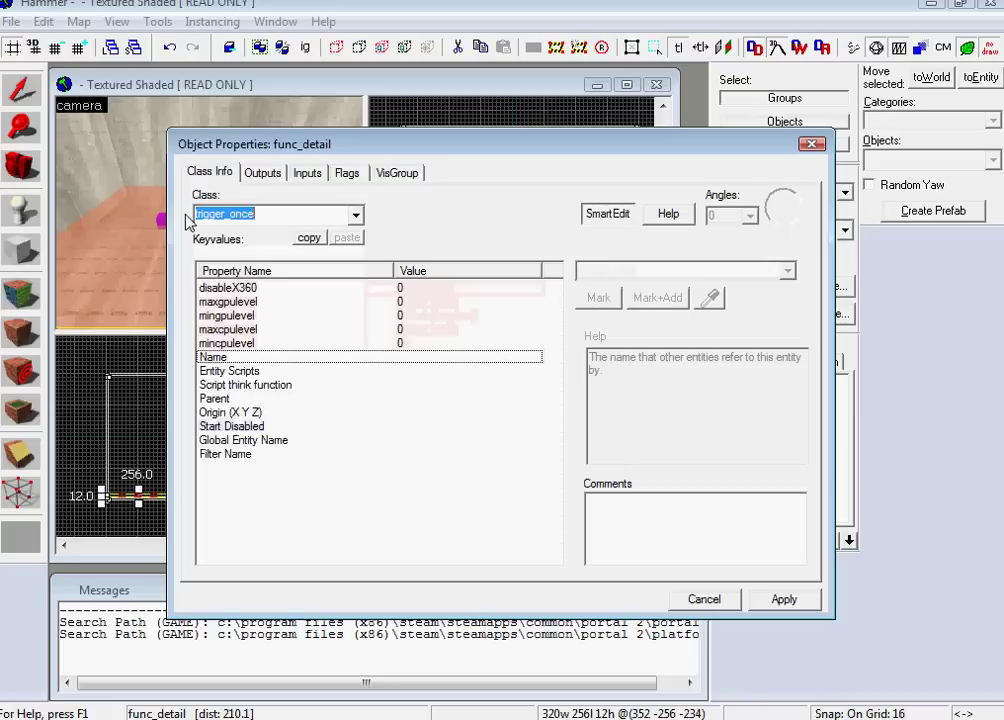
click(806, 600)
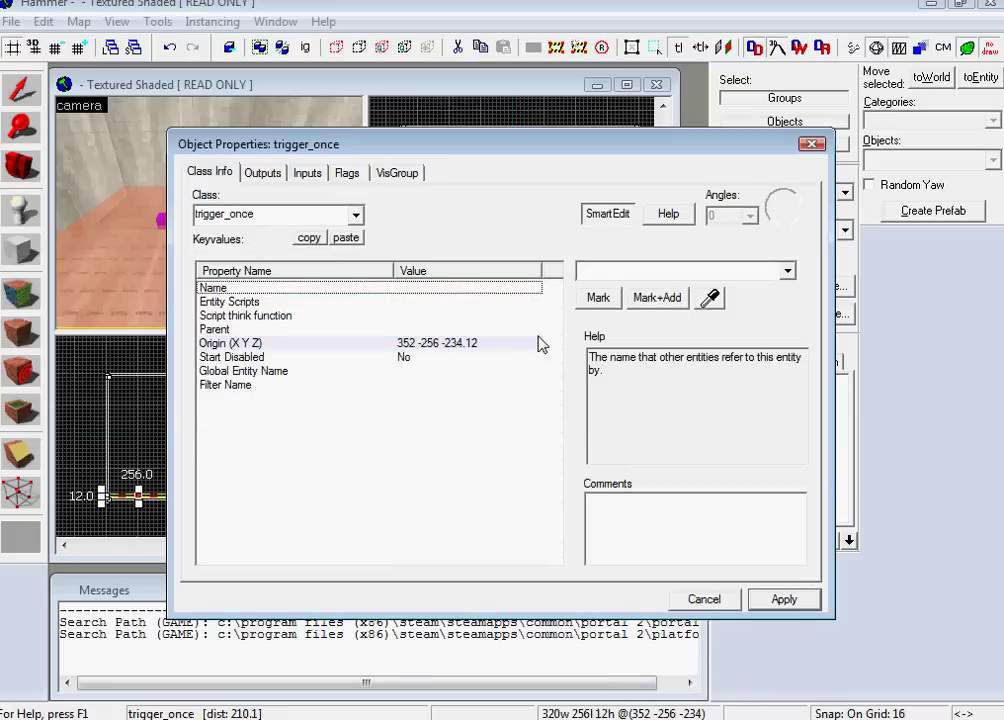
Add an OnTrigger output to the trigger_once that targets end_fade with the Fade input
click(262, 174)
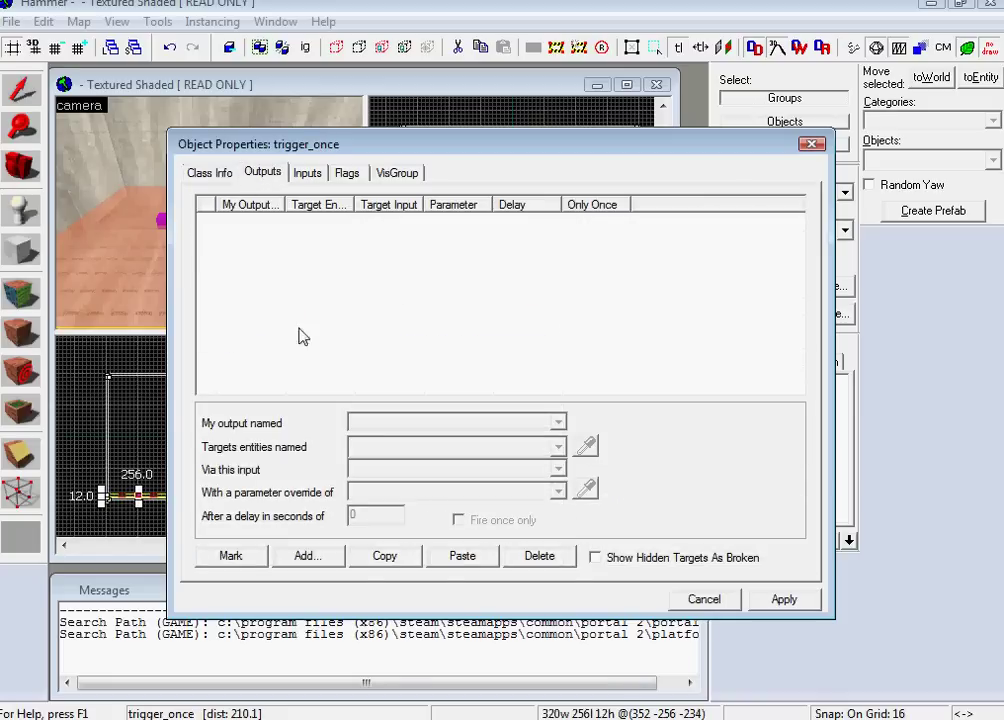
click(294, 558)
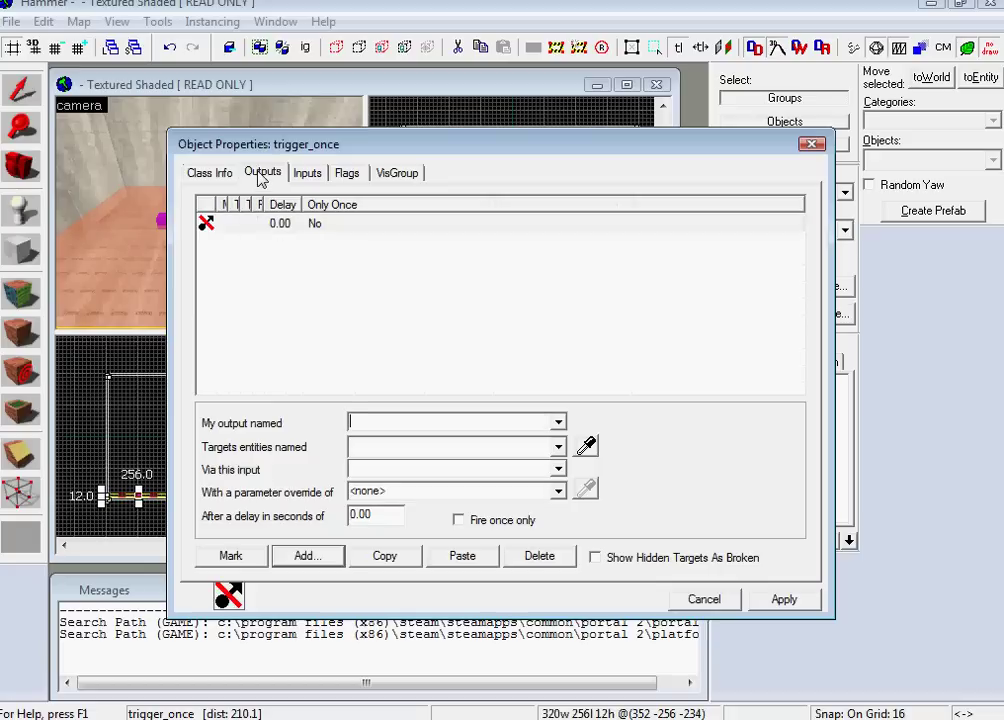
click(558, 423)
click(481, 453)
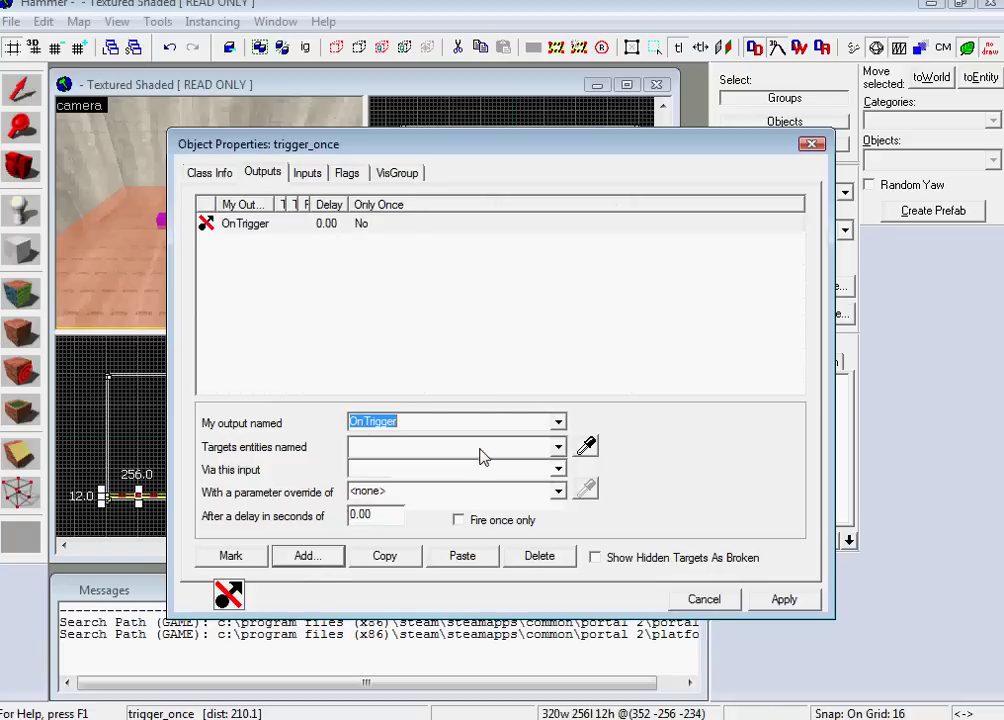
click(560, 447)
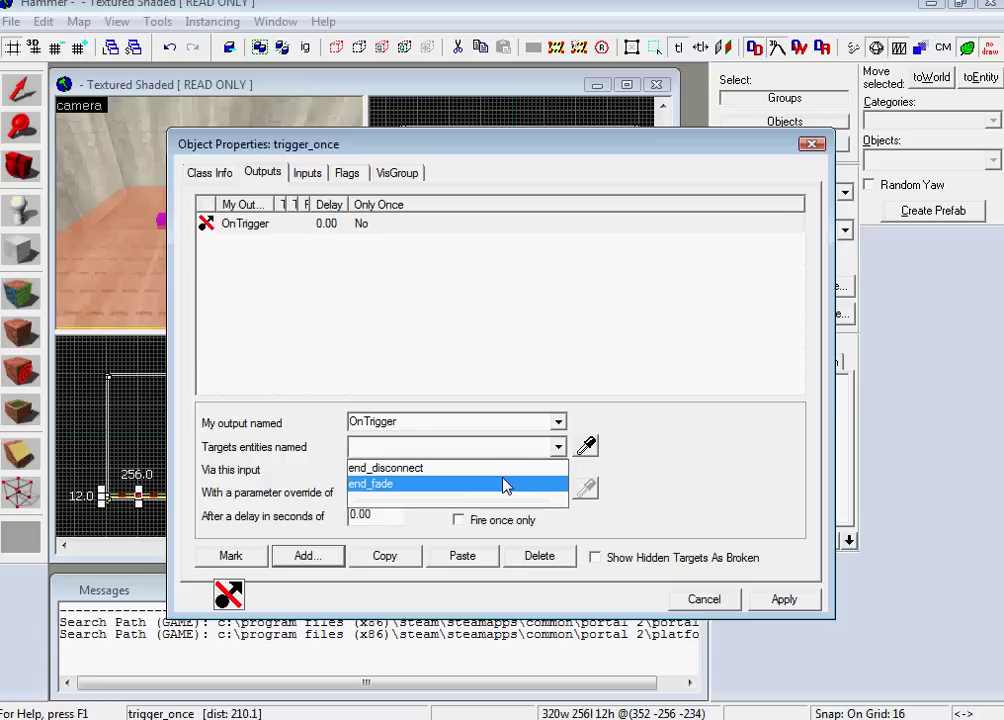
click(503, 487)
click(526, 468)
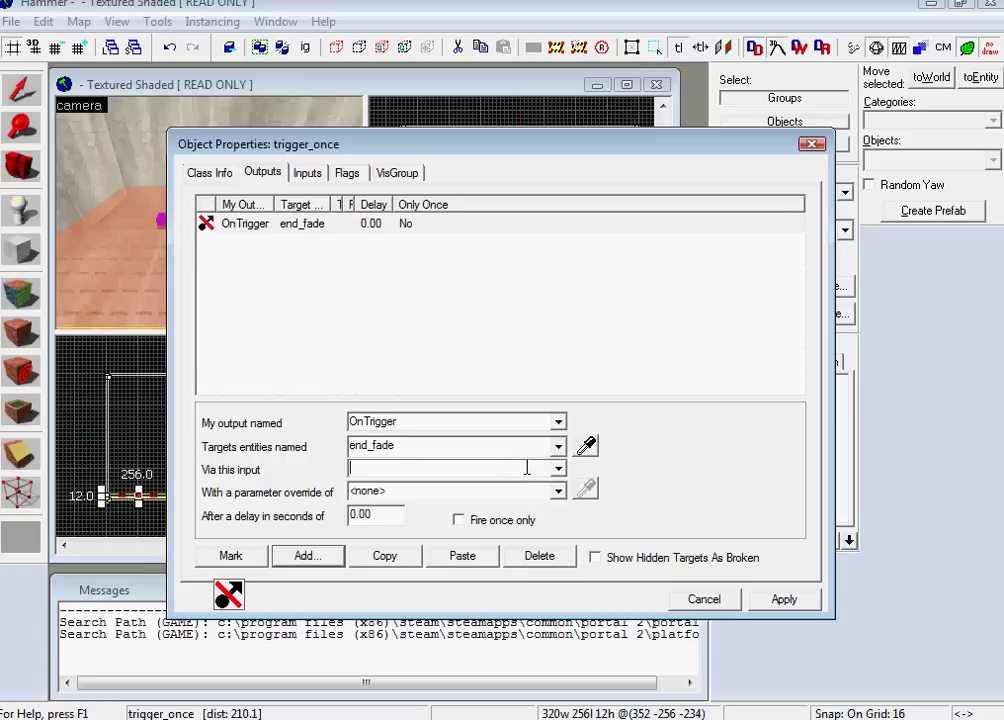
text(Fade)
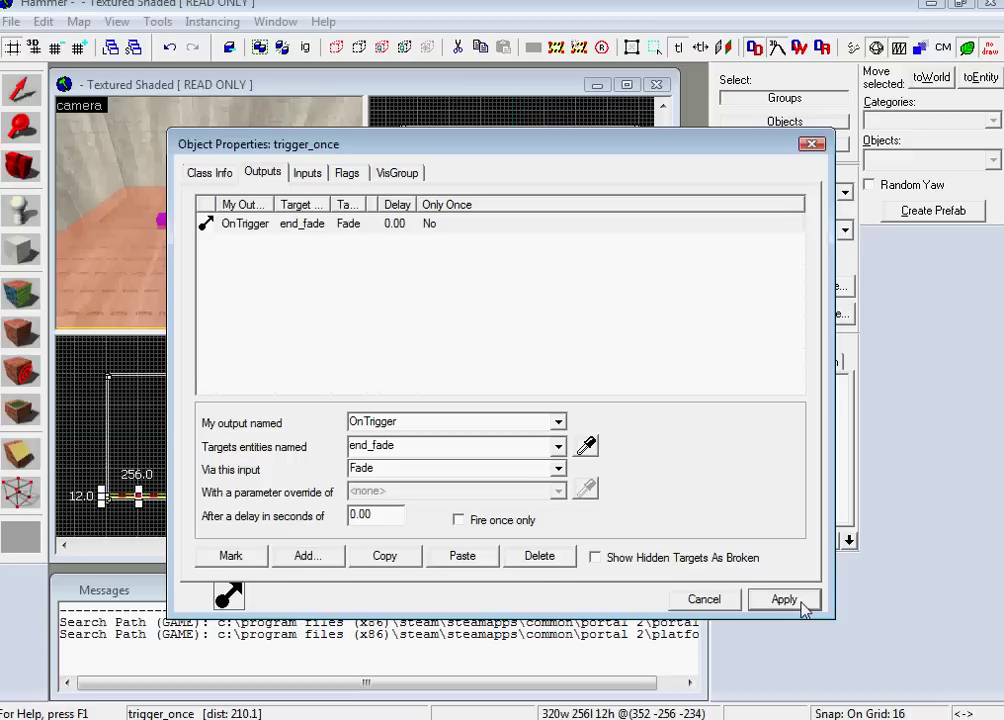
Add a second OnTrigger output to the trigger_once that targets end_disconnect with the Command input
click(329, 562)
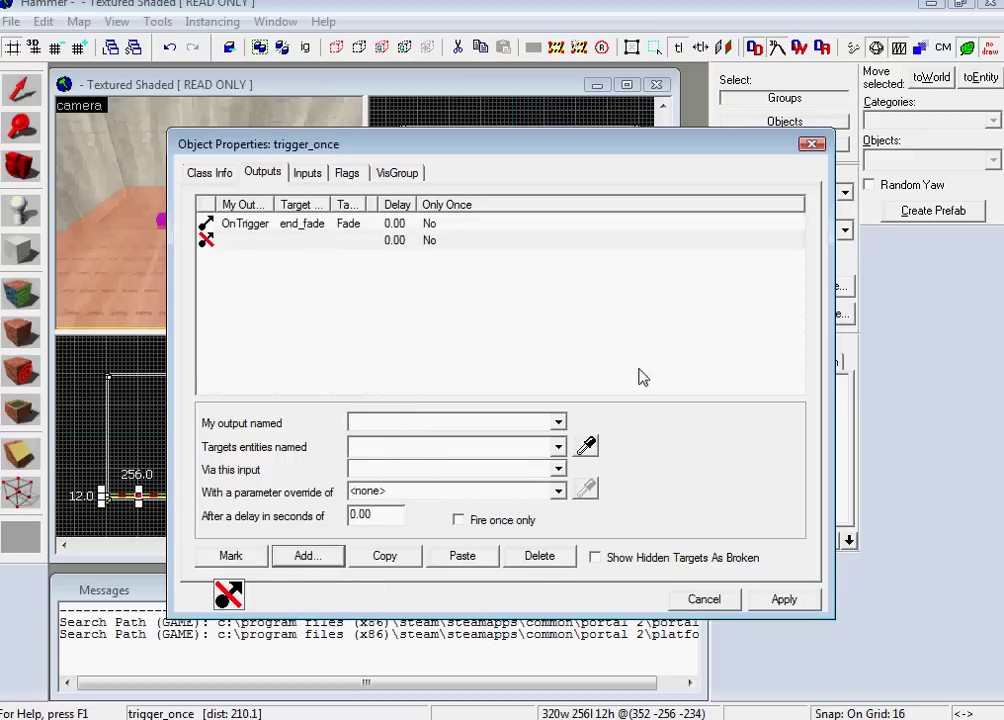
click(560, 426)
click(478, 460)
click(556, 447)
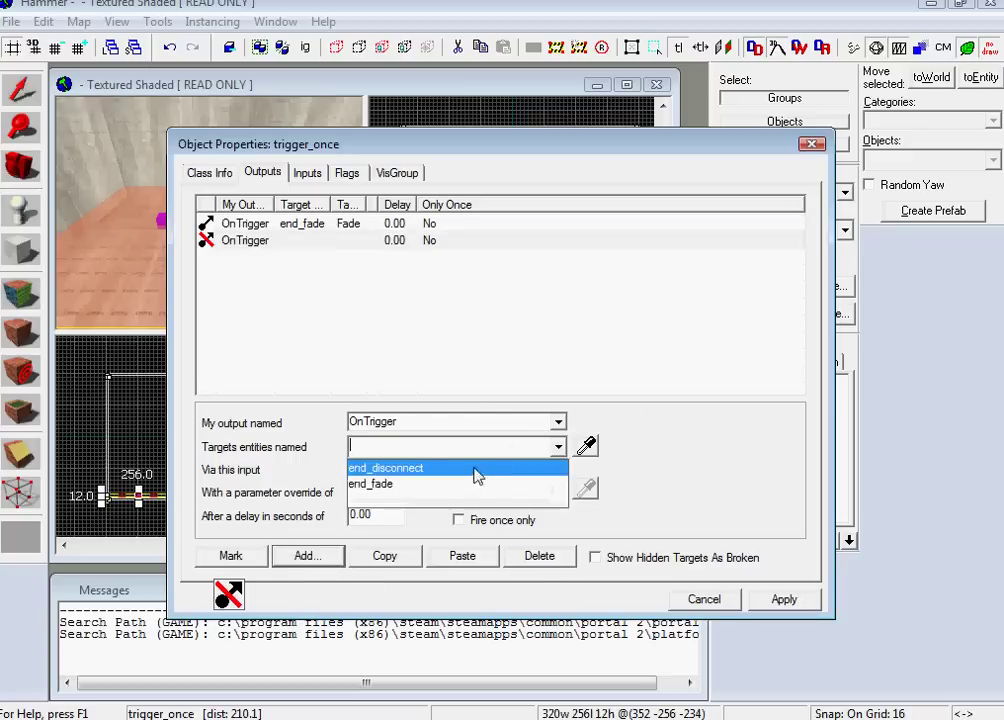
click(462, 466)
click(447, 476)
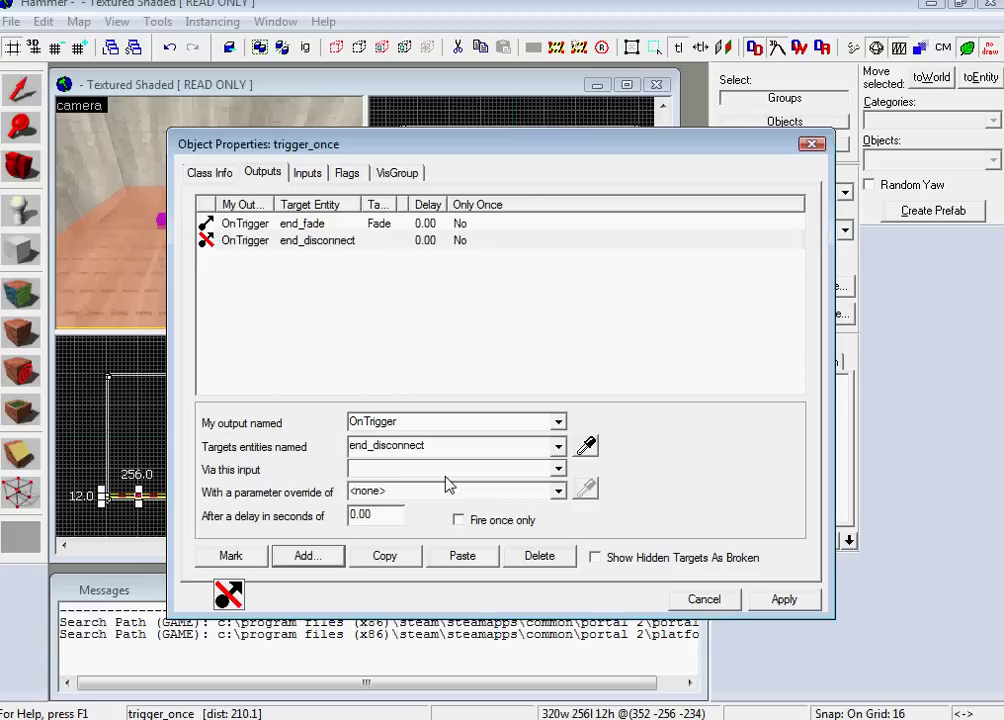
text(Command)
Give the end_disconnect output the parameter override disconnect and a 2.00-second delay, apply it and close the properties
double_click(417, 494)
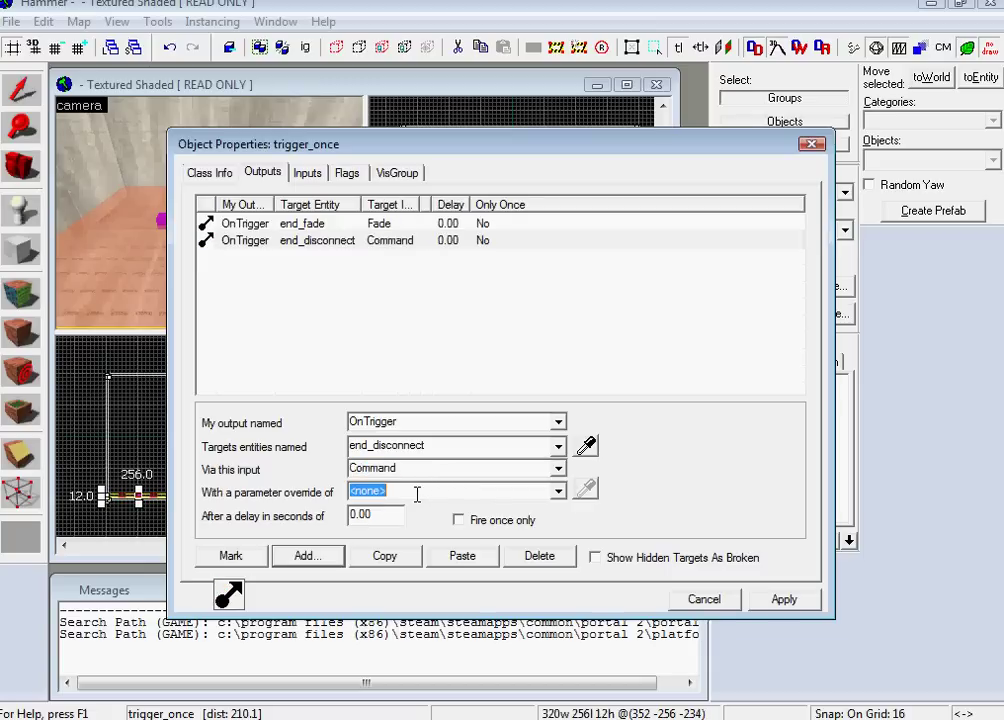
text(dis)
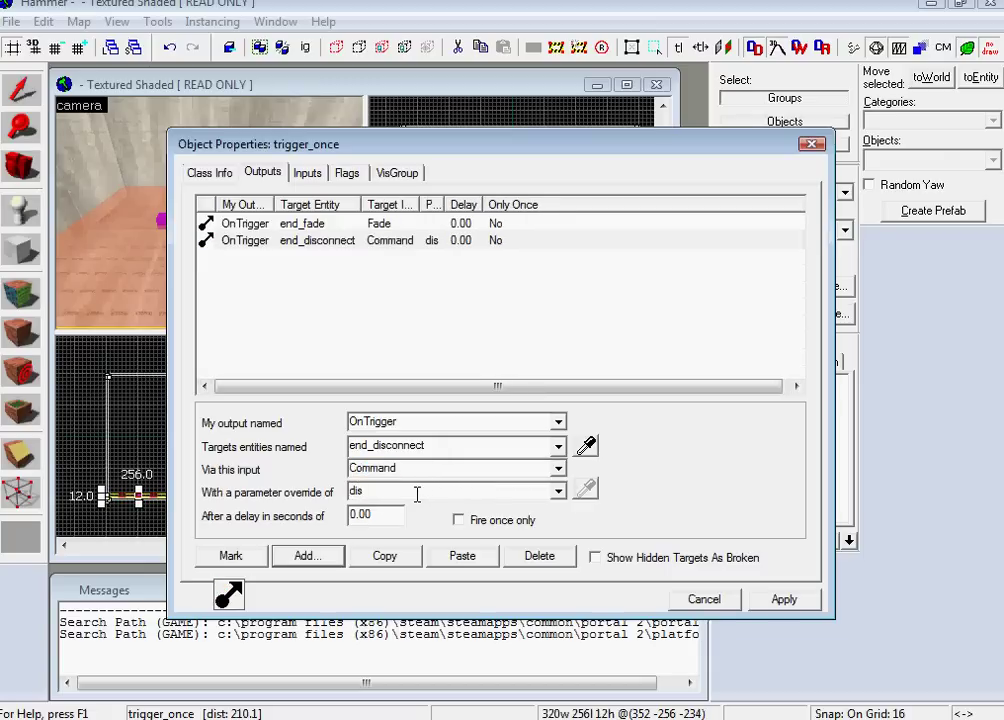
text(connect)
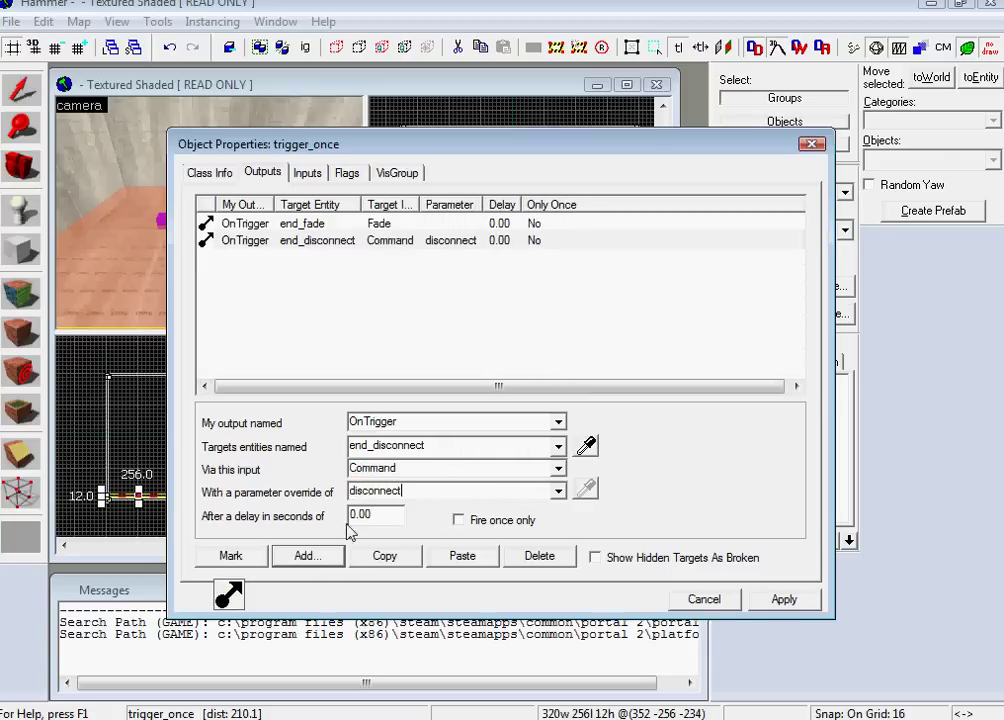
text(2)
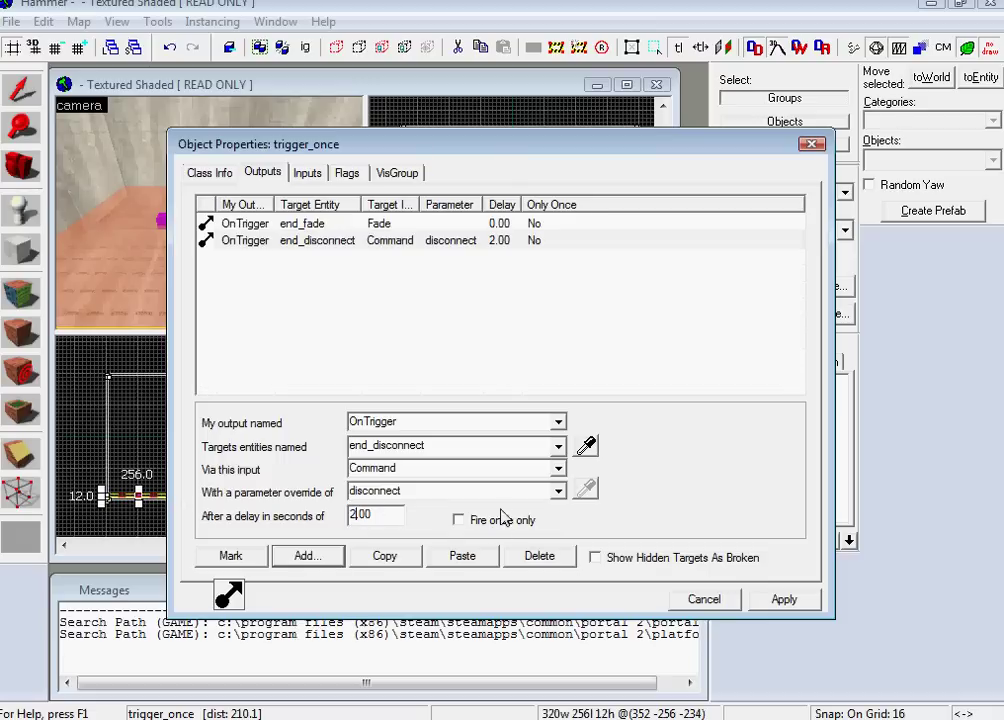
click(780, 606)
click(726, 604)
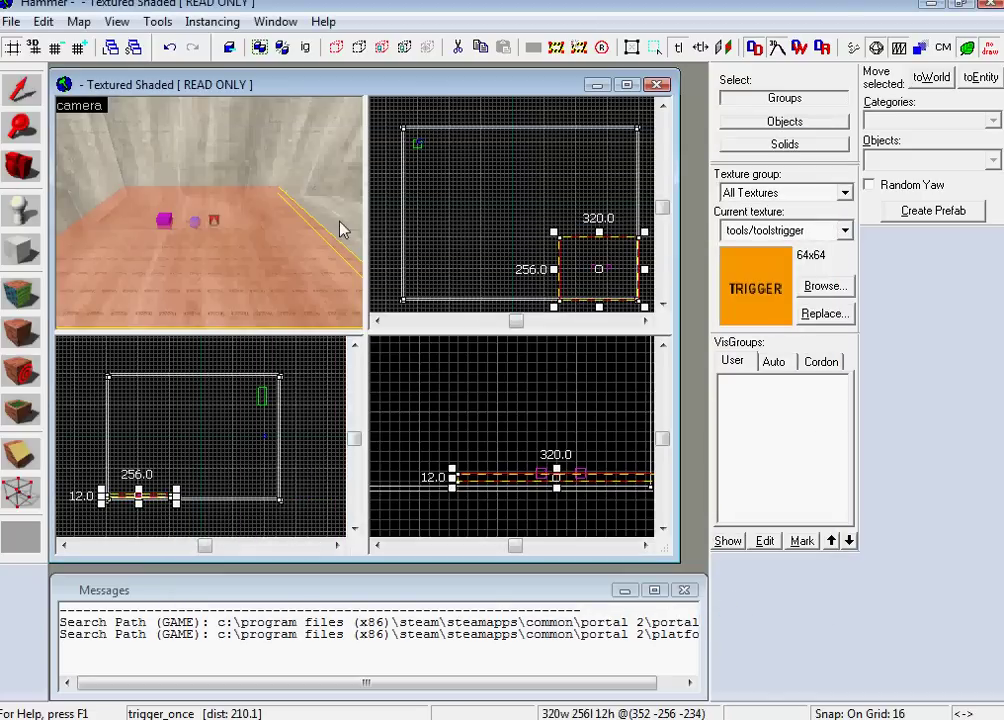
Place an info_player_start entity against the wall just above the trigger block, near the room's corner
key(z)
key(Down)
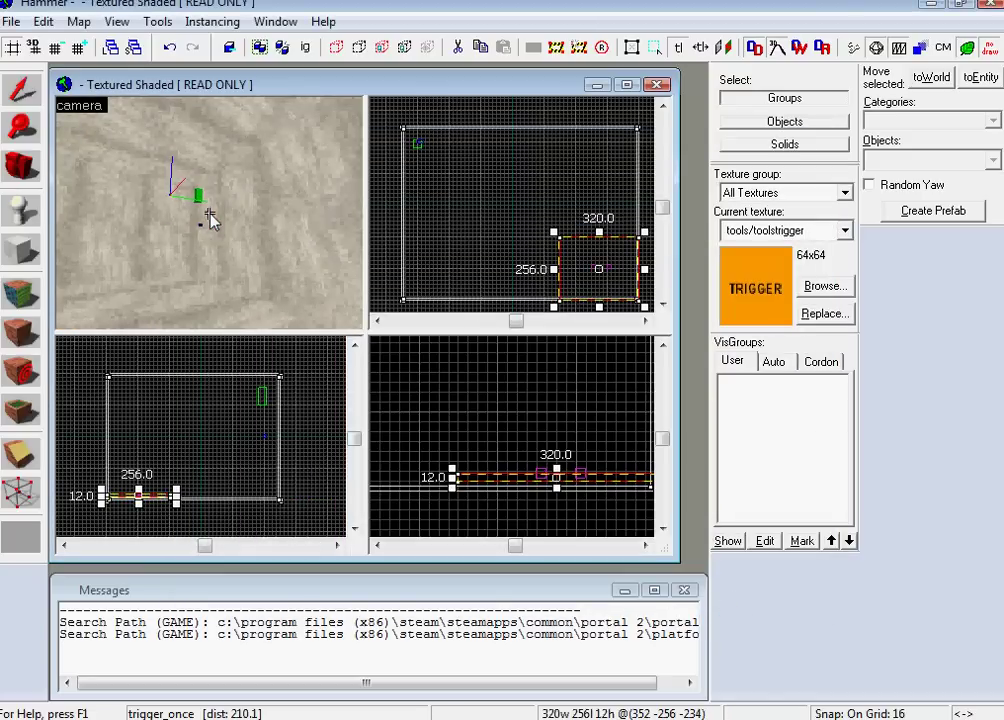
key(s)
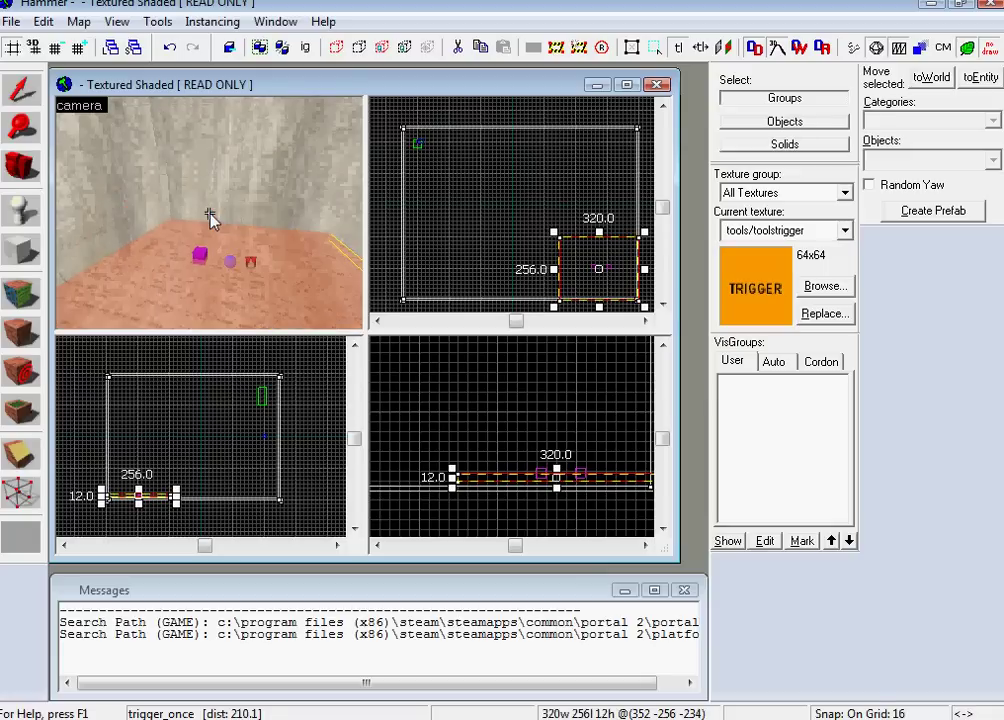
key(z)
click(19, 217)
click(184, 211)
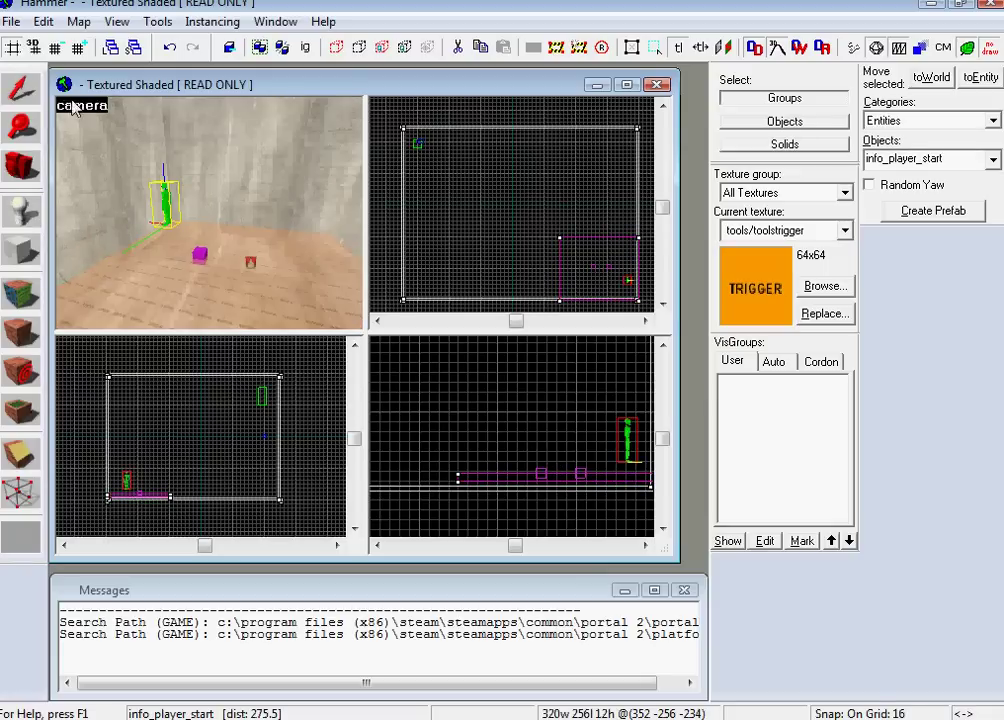
Change the class of the newly placed info_player_start near the trigger to prop_ragdoll, apply it and close the properties
click(21, 90)
double_click(175, 215)
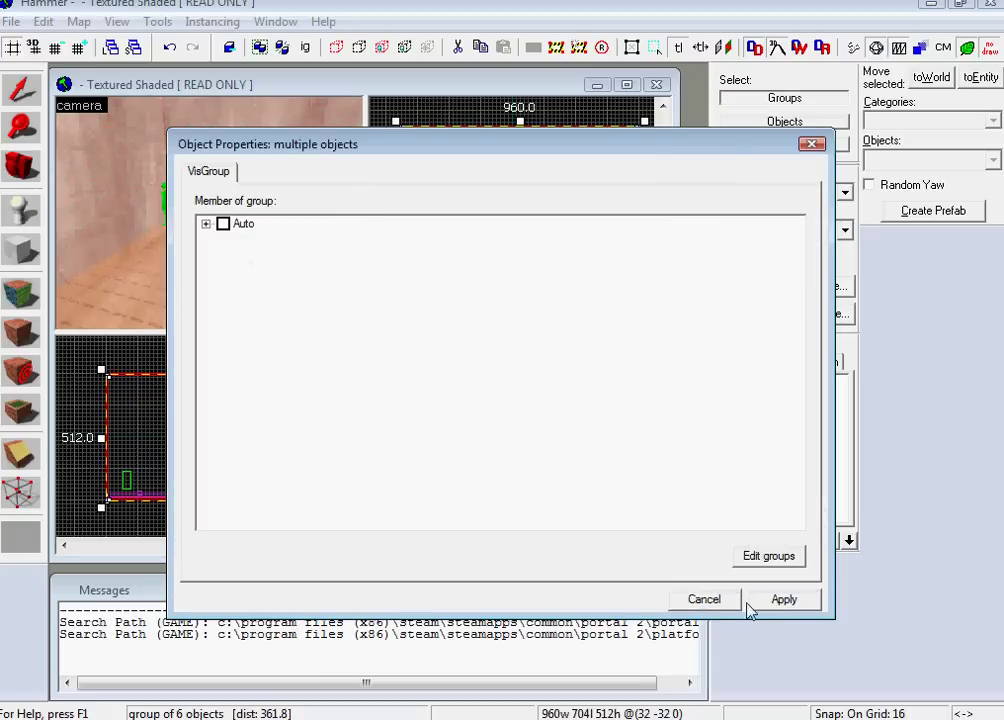
click(712, 598)
double_click(170, 207)
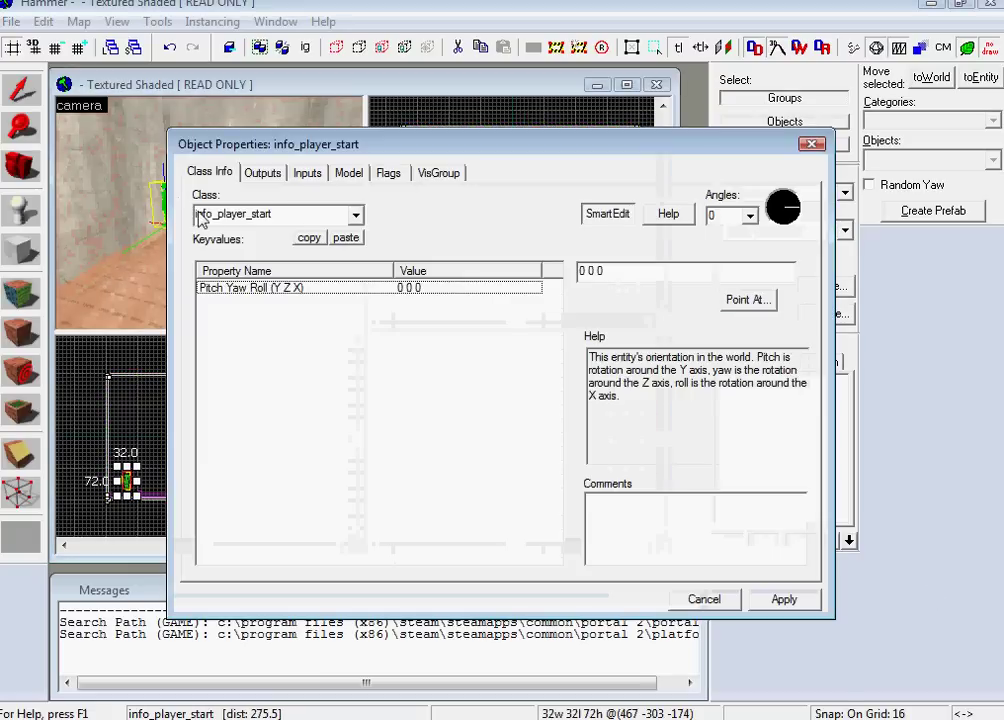
double_click(197, 215)
text(prop)
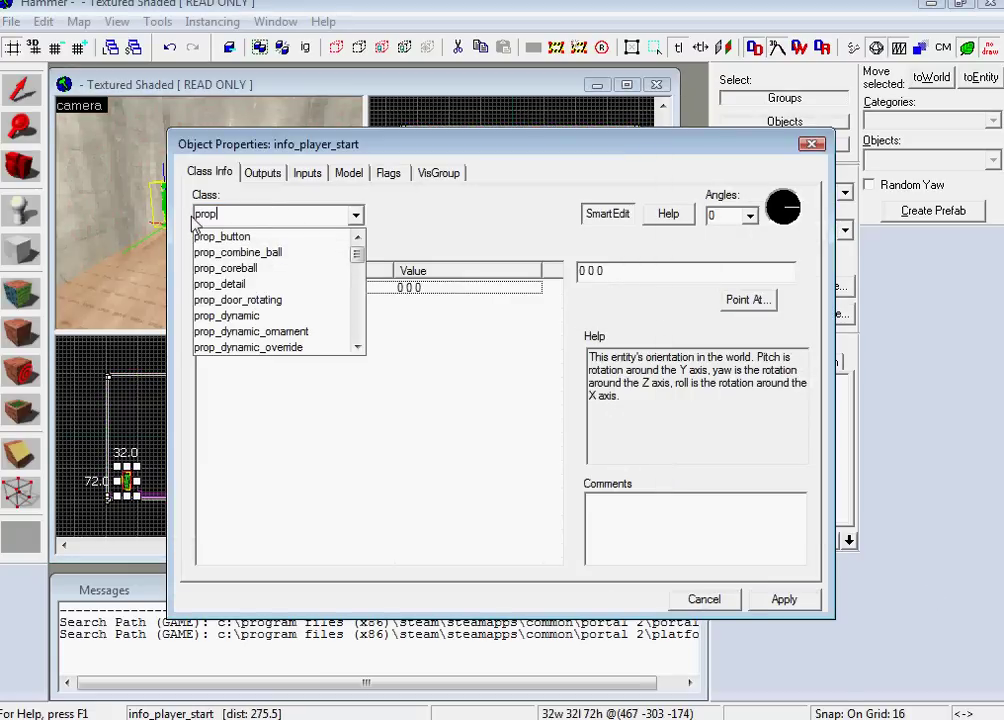
click(358, 316)
click(358, 316)
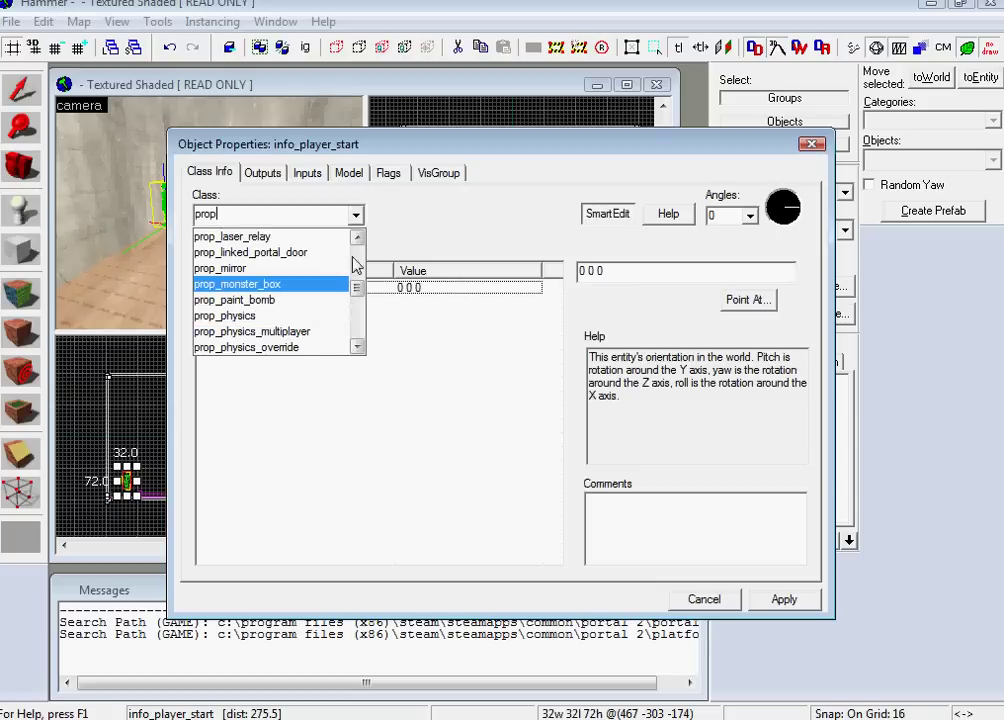
click(357, 320)
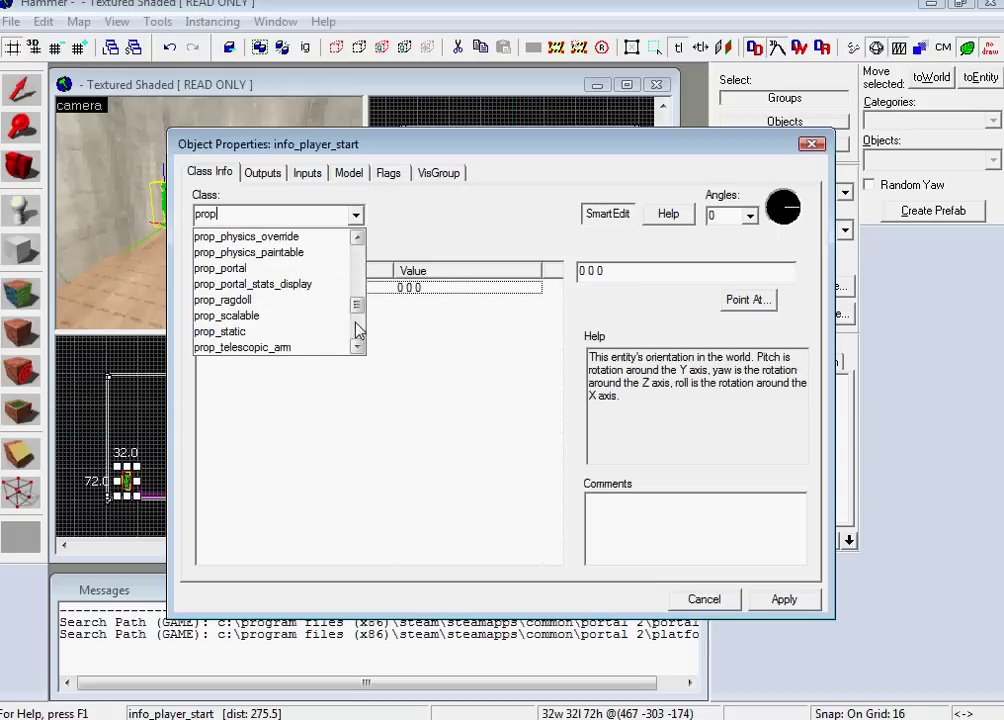
click(315, 300)
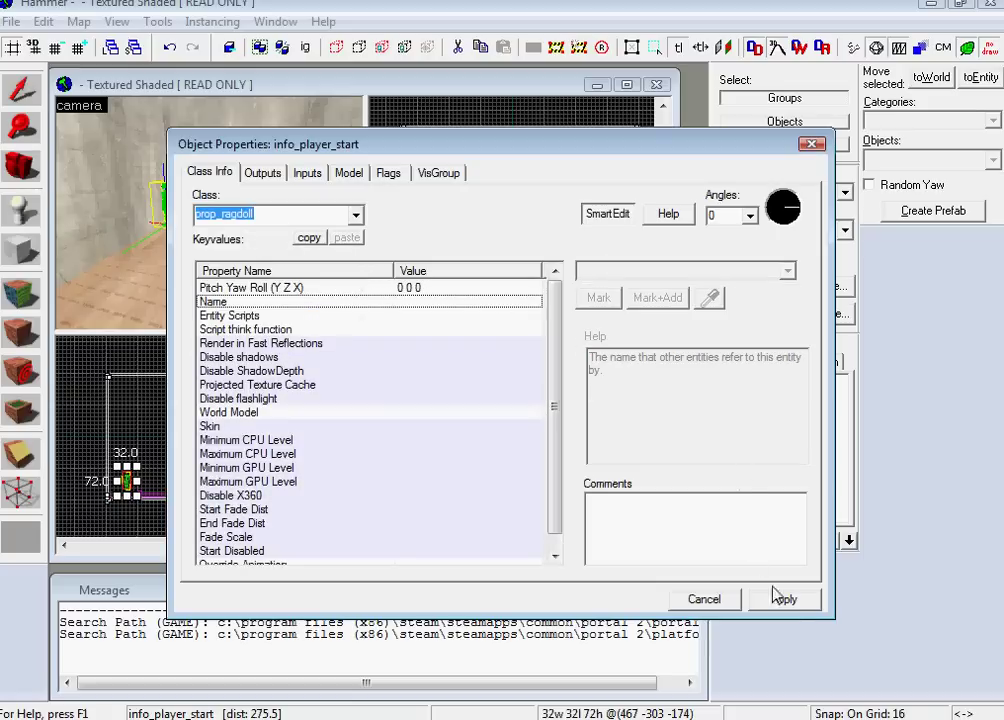
click(782, 600)
click(704, 600)
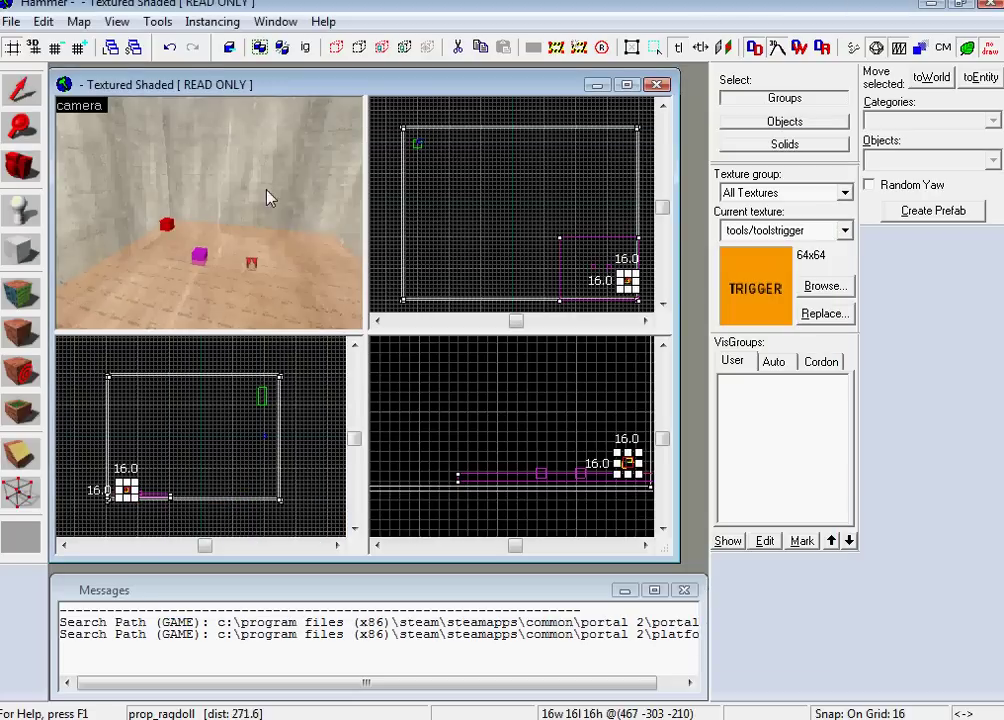
Set the prop_ragdoll entity's class to prop_glados_core, apply it and close the properties
double_click(114, 239)
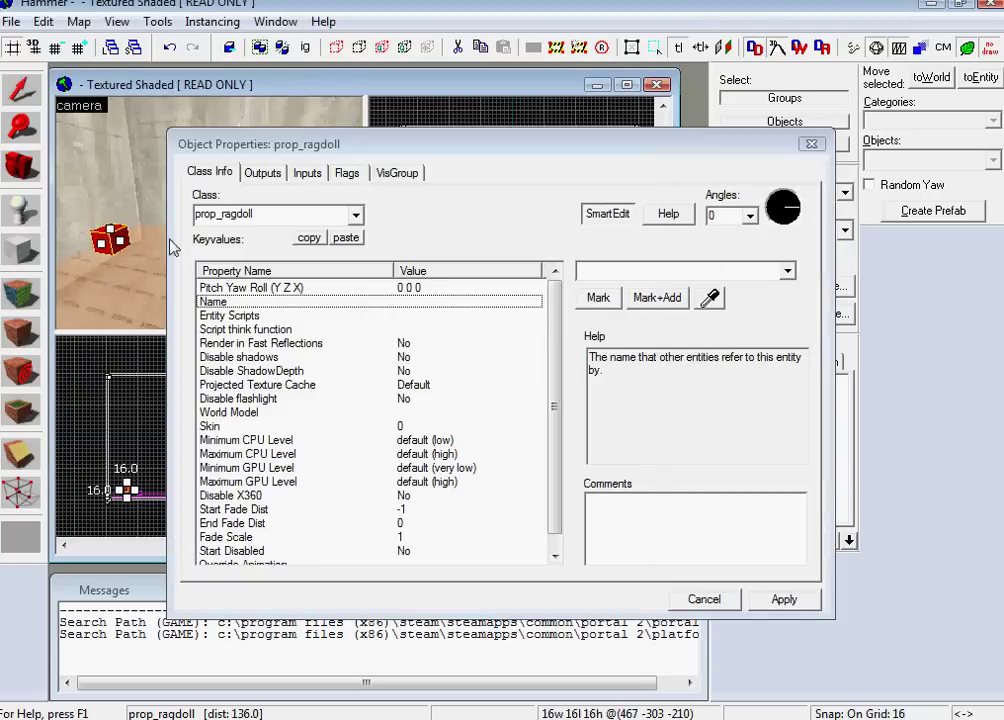
click(355, 214)
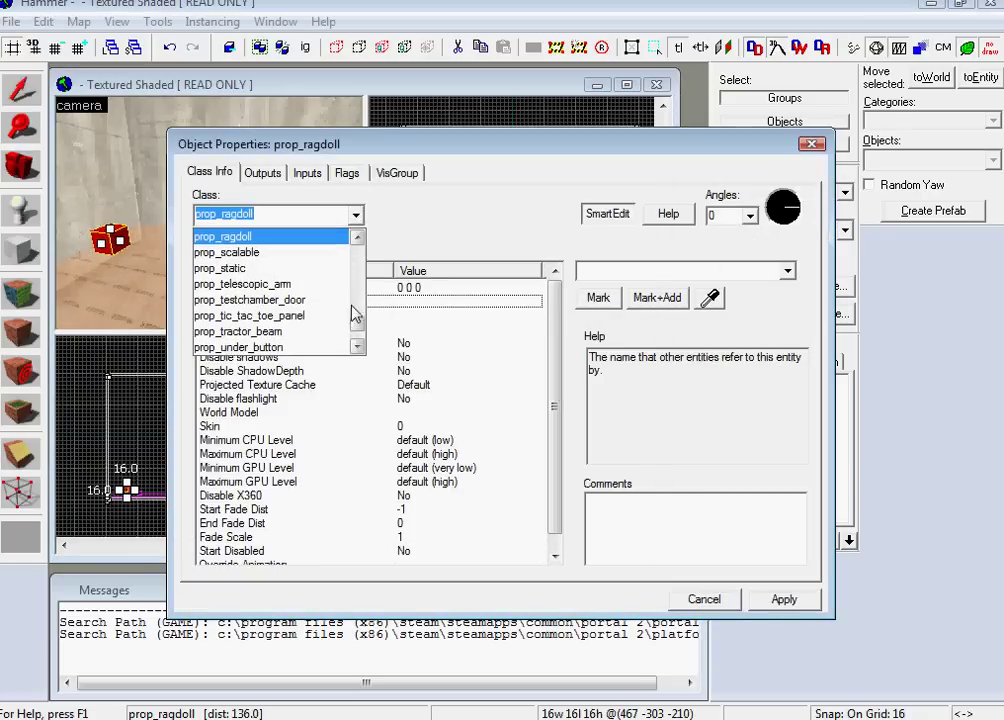
scroll(352, 285, up, 7)
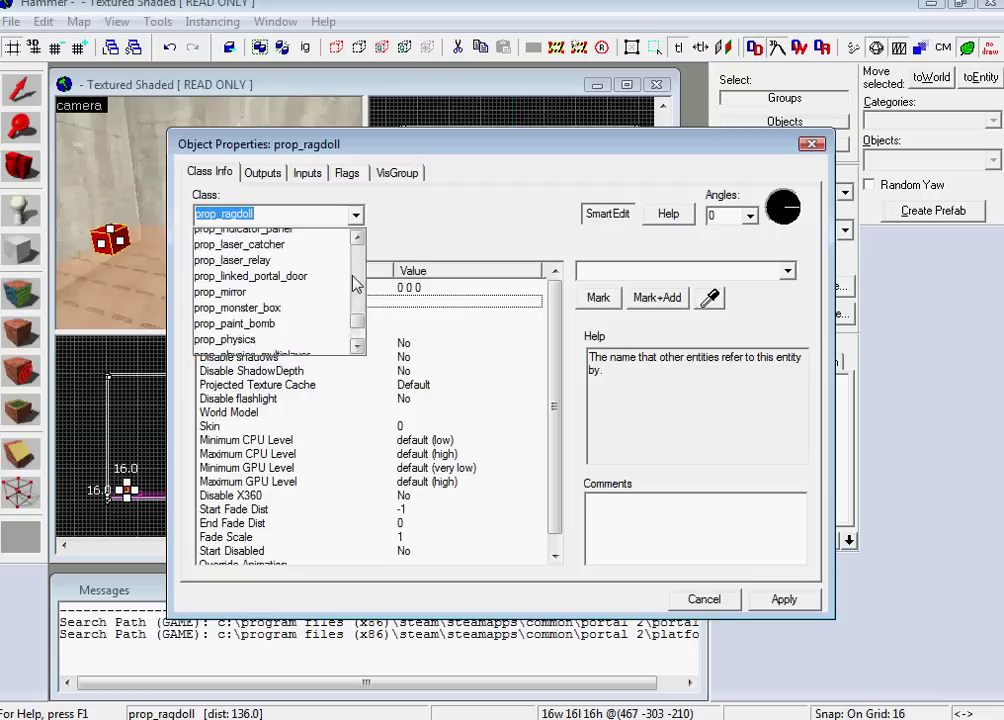
click(312, 347)
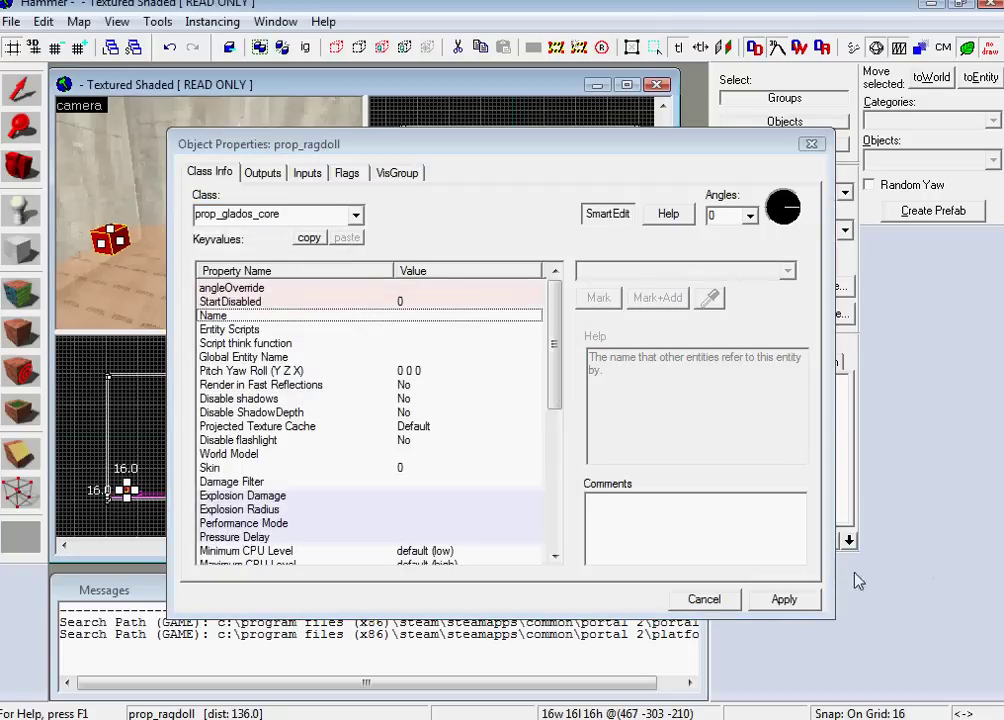
click(795, 599)
click(709, 602)
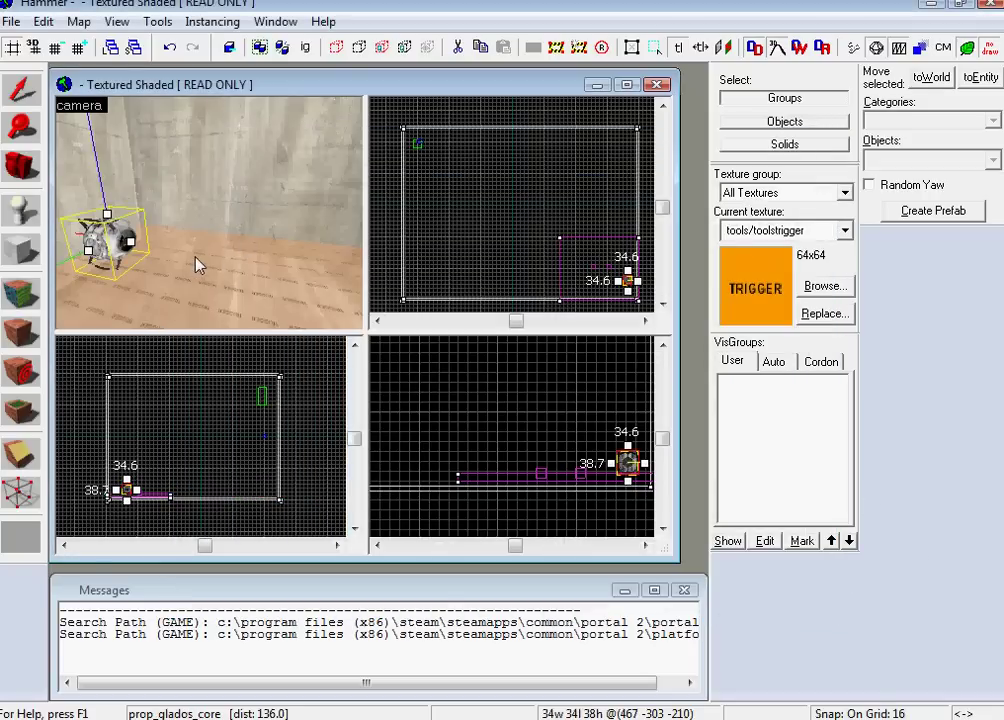
Examine the prop_glados_core's Skin, Core Personality options and pause between VO lines in its object properties
key(z)
key(z)
key(w)
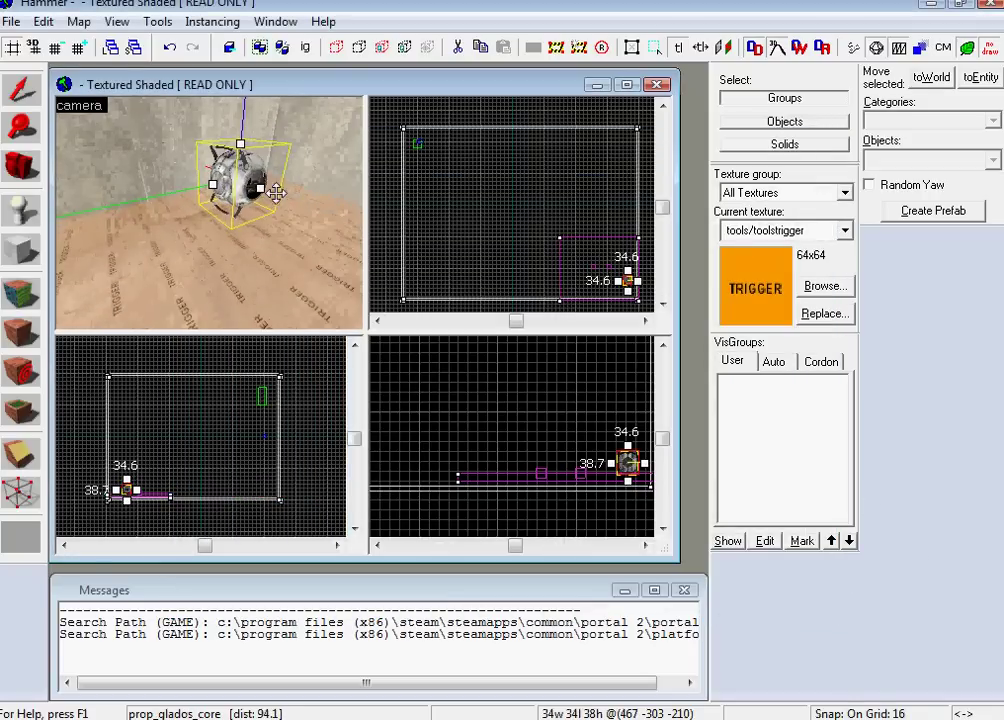
click(18, 86)
double_click(228, 172)
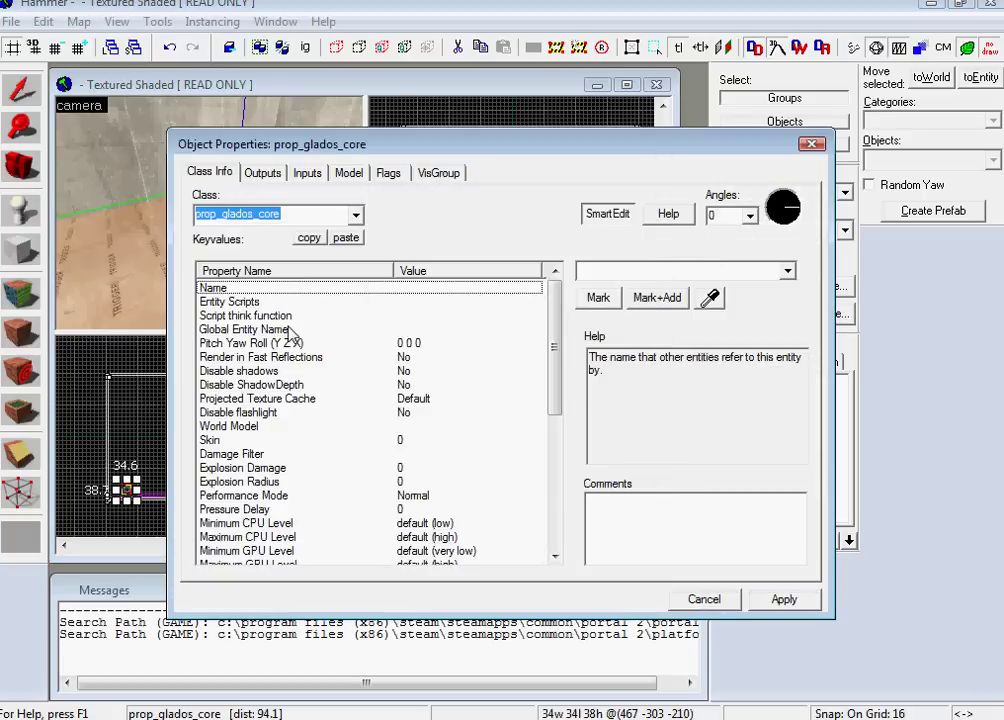
click(300, 426)
click(347, 441)
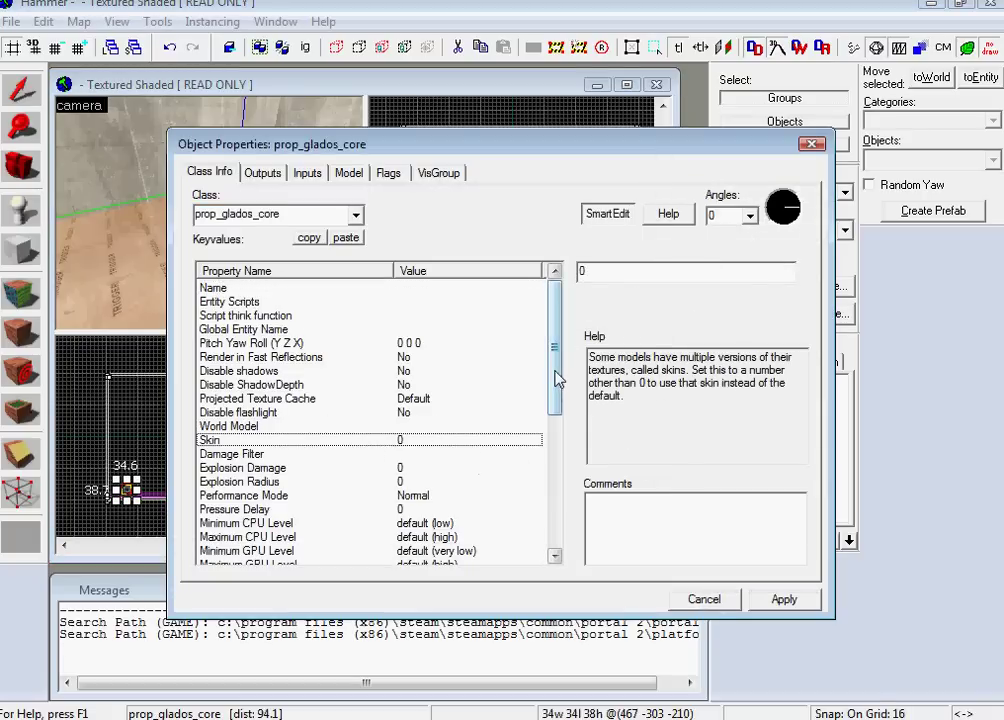
drag(556, 374, 585, 532)
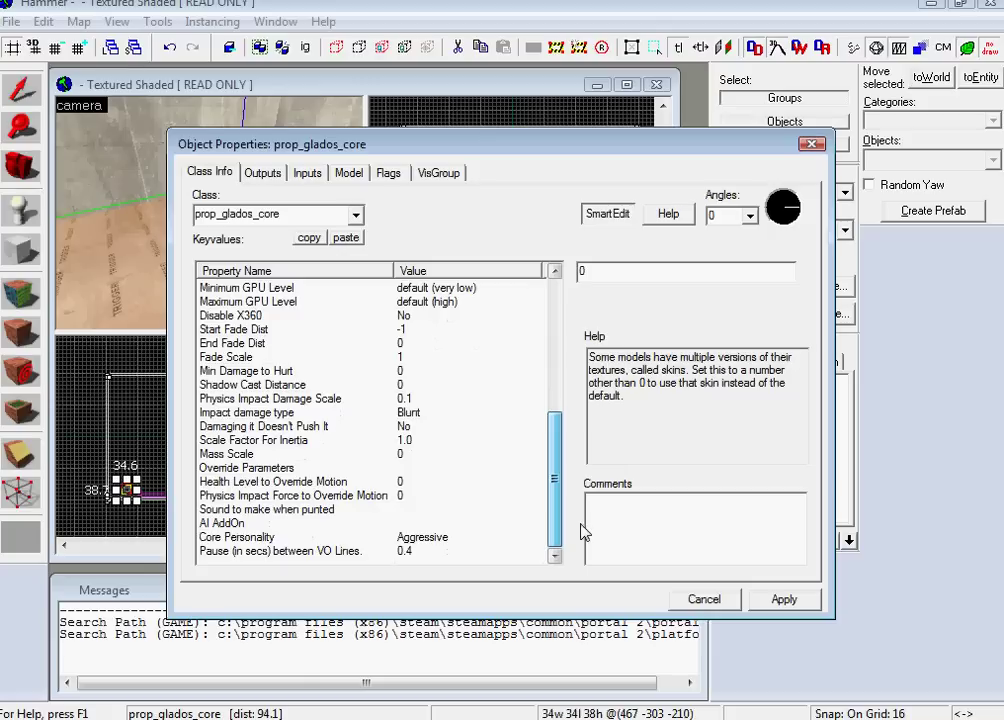
click(470, 537)
click(789, 270)
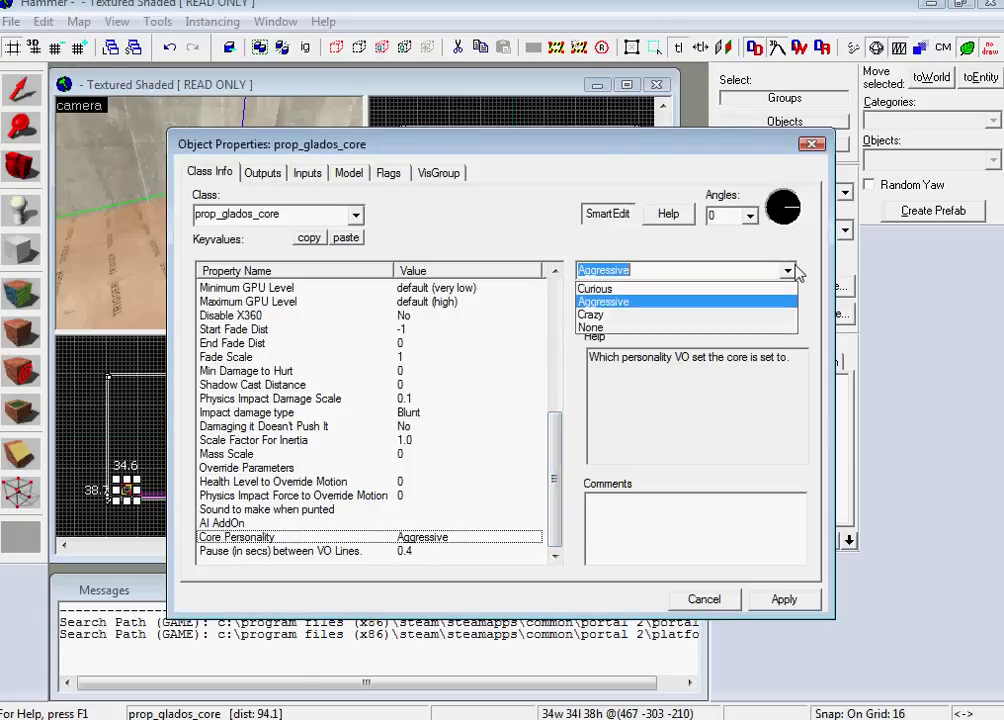
click(795, 269)
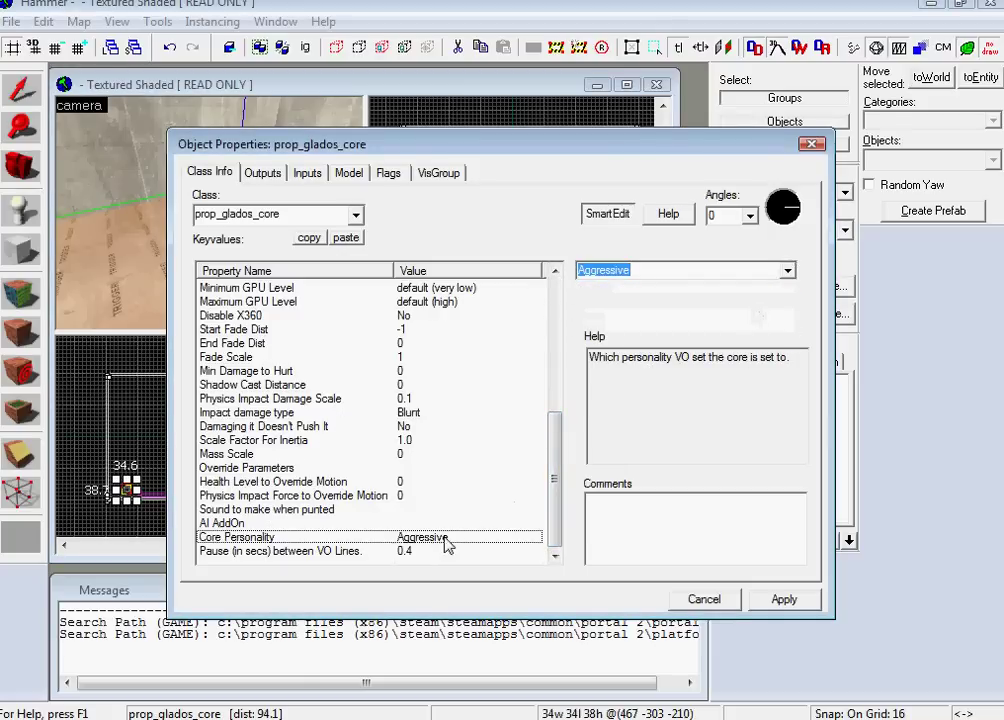
click(330, 551)
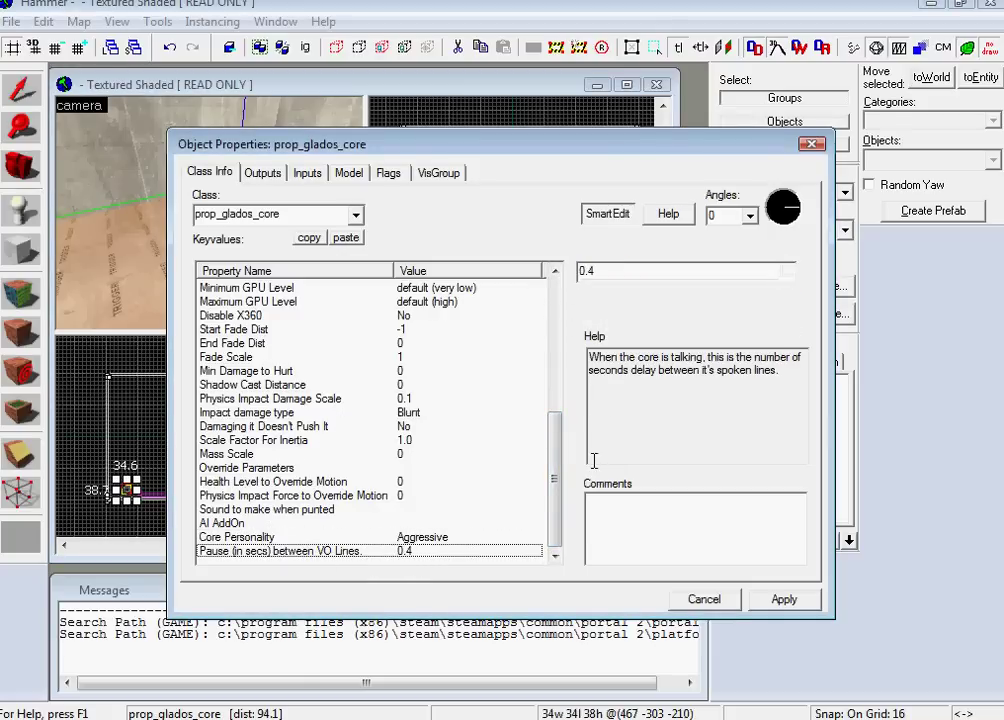
click(788, 600)
click(718, 600)
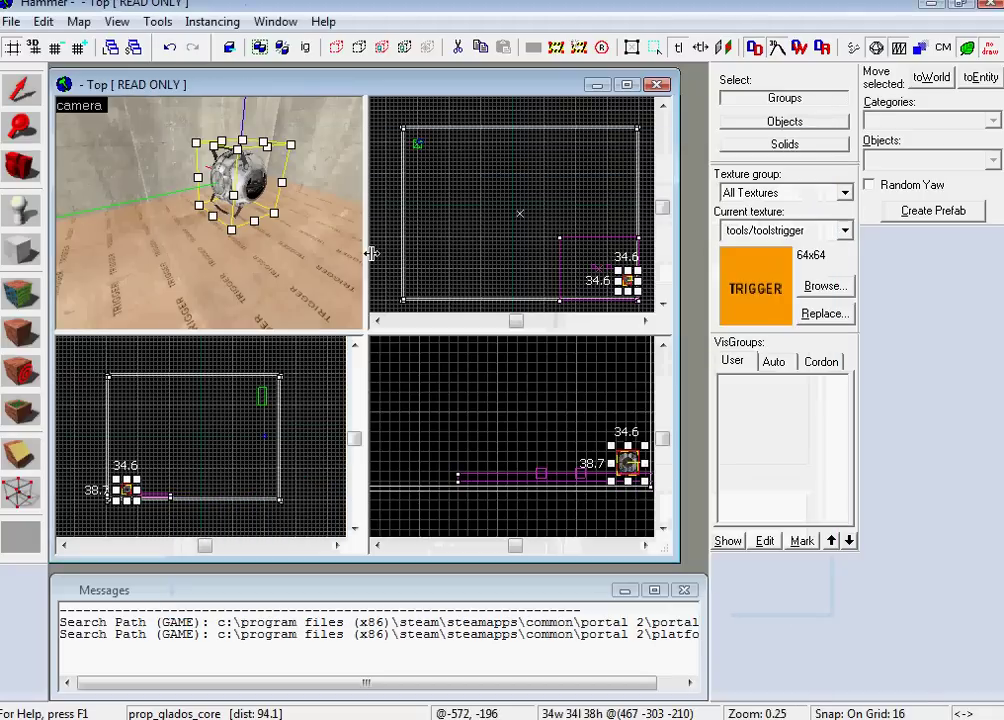
Move the prop_glados_core out of the room's corner to just above the middle of the trigger block, then deselect it
key(s)
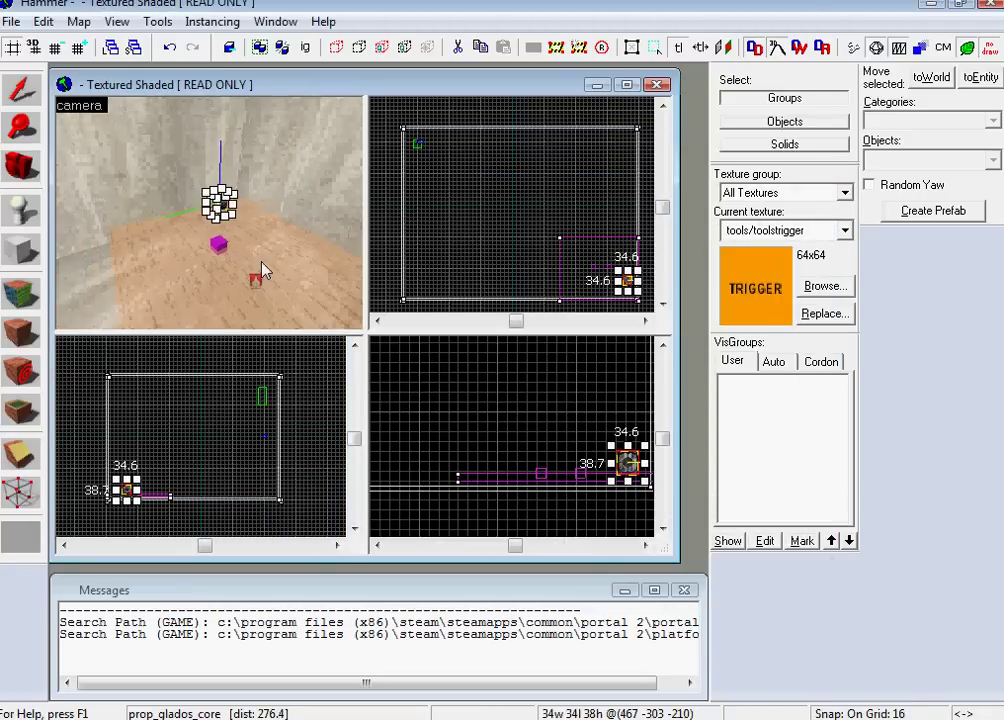
key(z)
drag(210, 220, 215, 217)
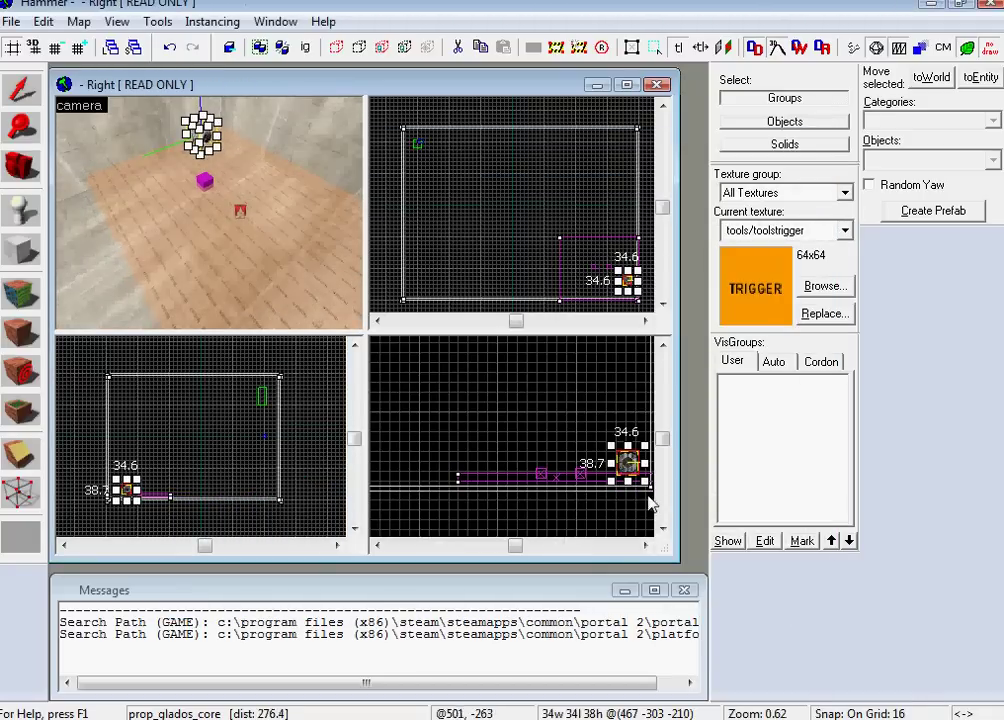
drag(628, 462, 565, 451)
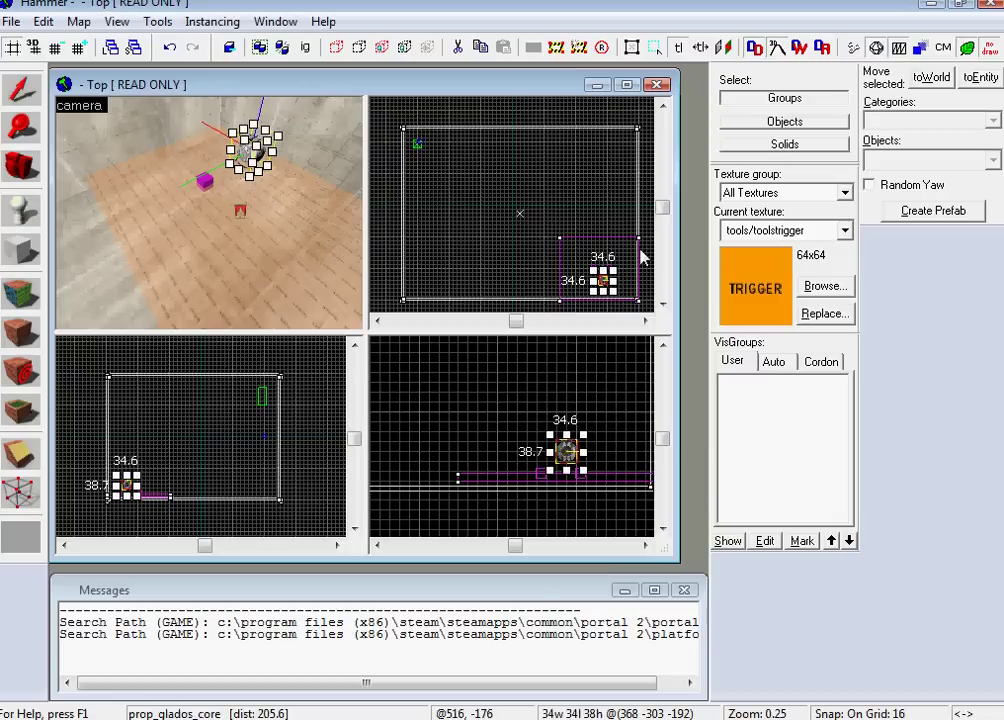
drag(603, 280, 600, 265)
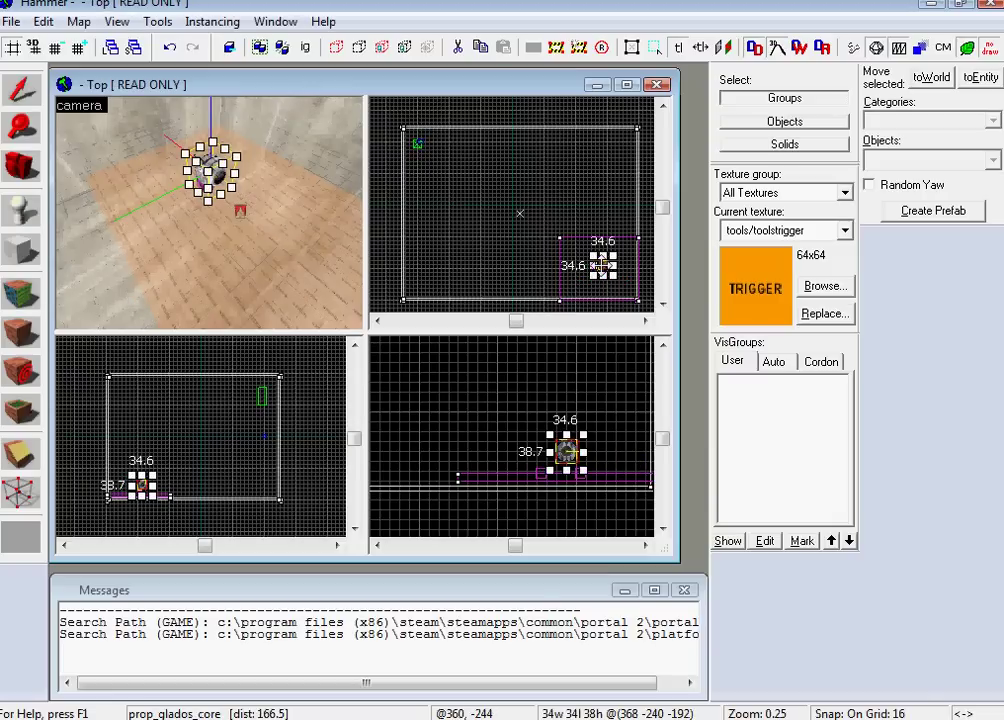
click(445, 210)
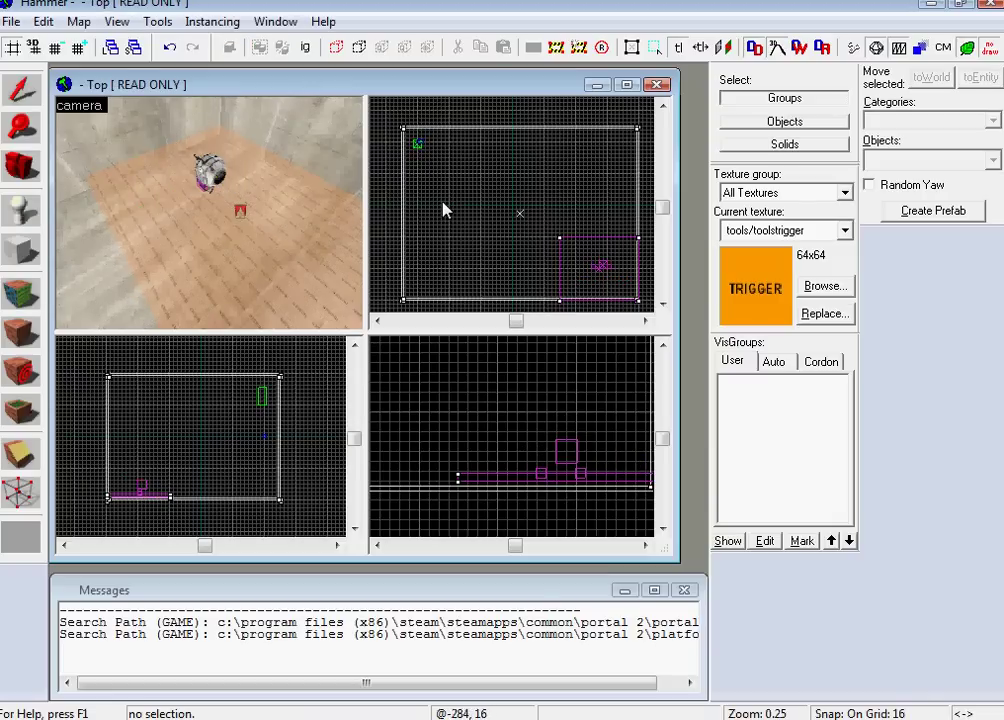
Run the map, saving it under the file name "name" and starting the compile
click(10, 21)
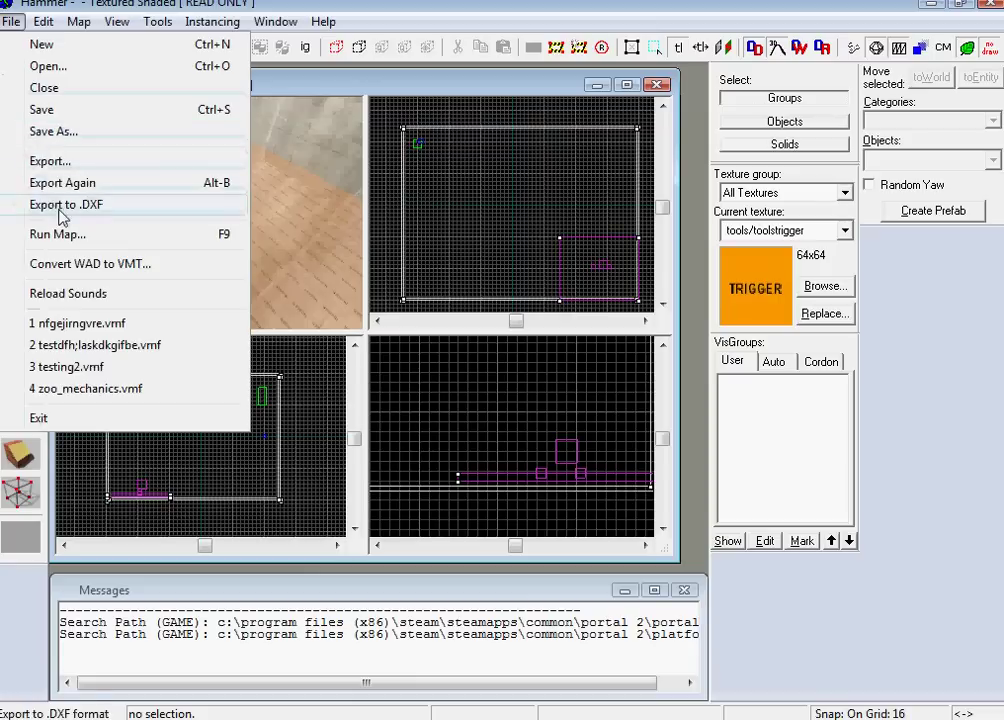
click(183, 240)
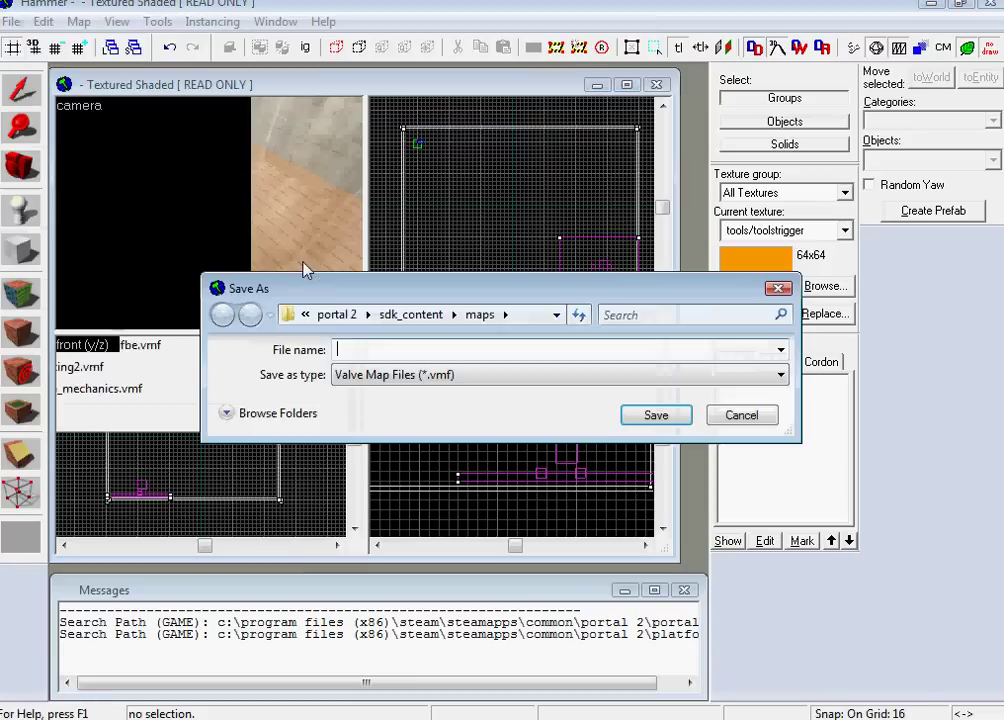
text(name)
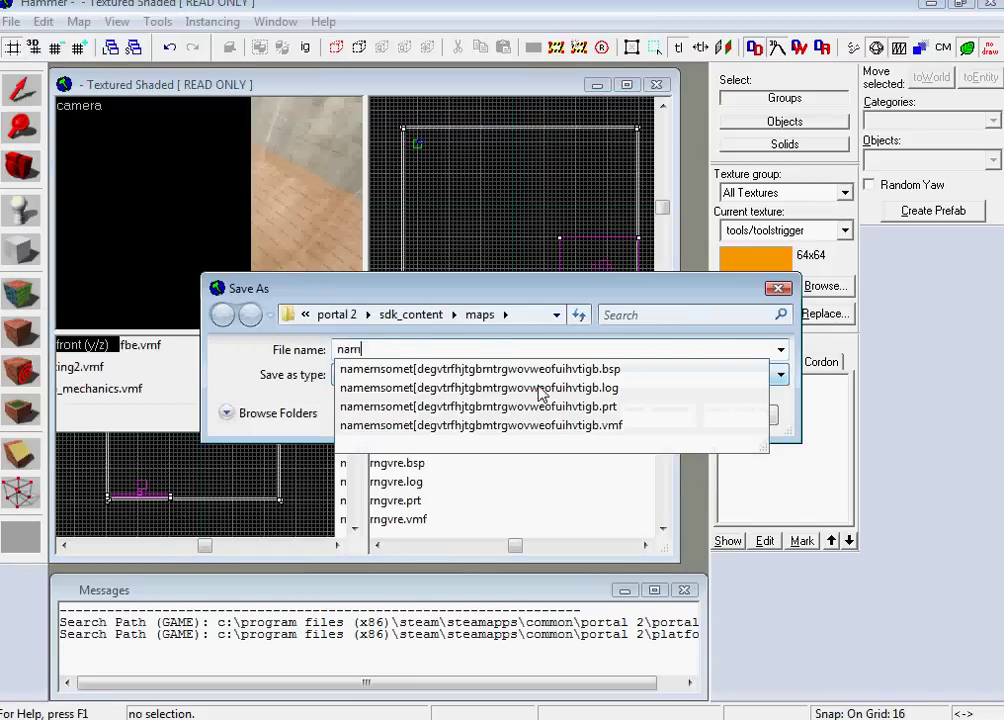
key(Return)
click(513, 544)
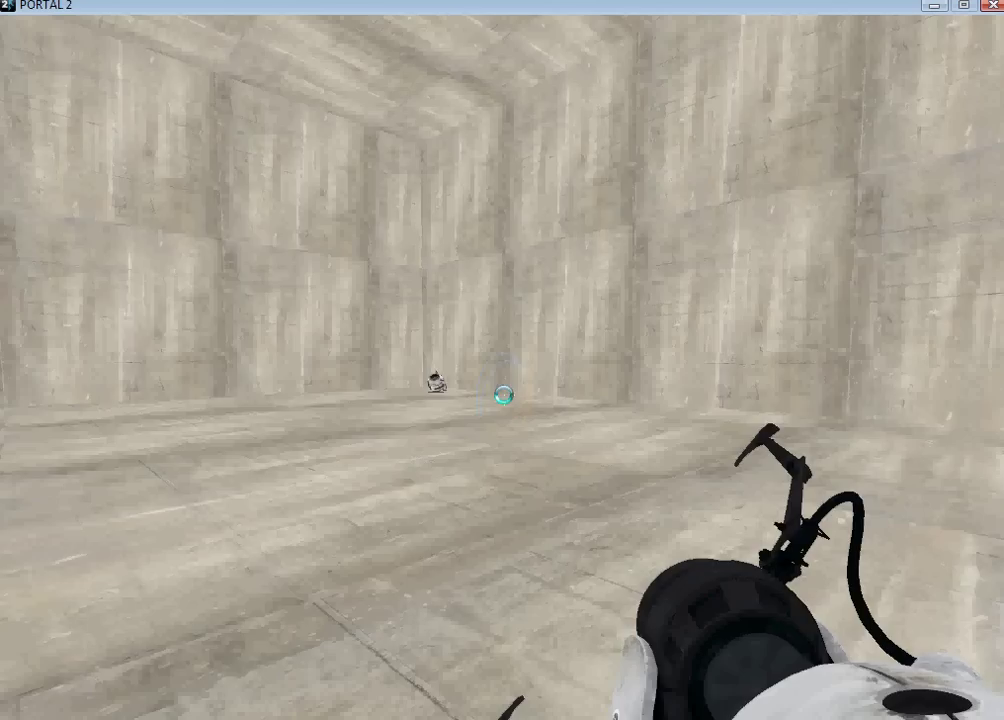
Playtest the map in Portal 2 by firing blue and orange portals and walking into the end trigger
key(w)
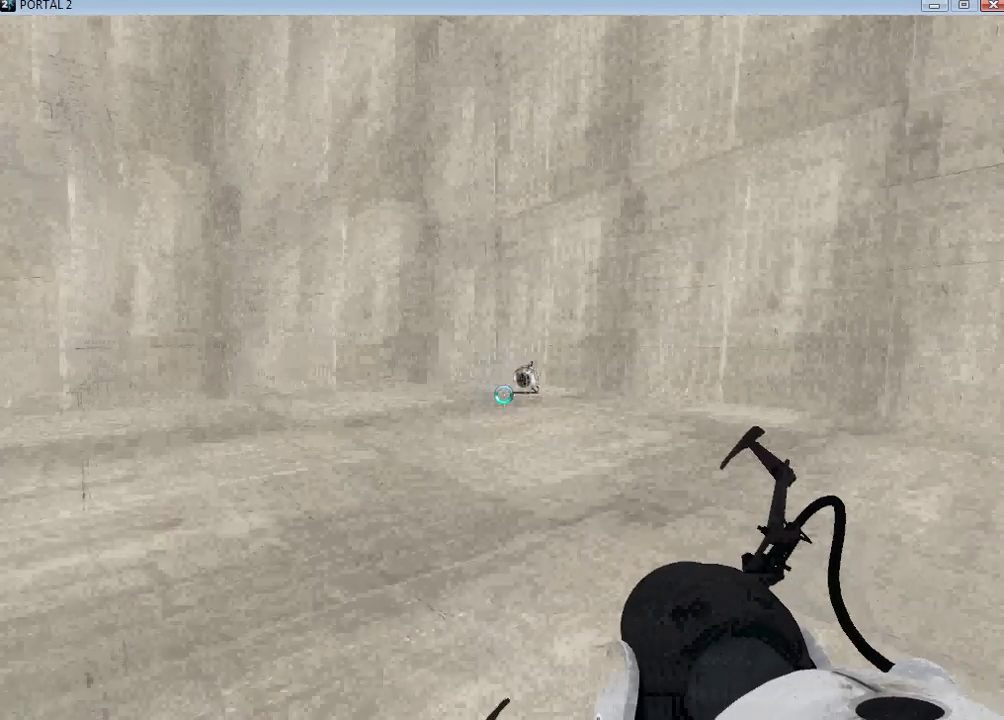
click(502, 395)
right_click(502, 395)
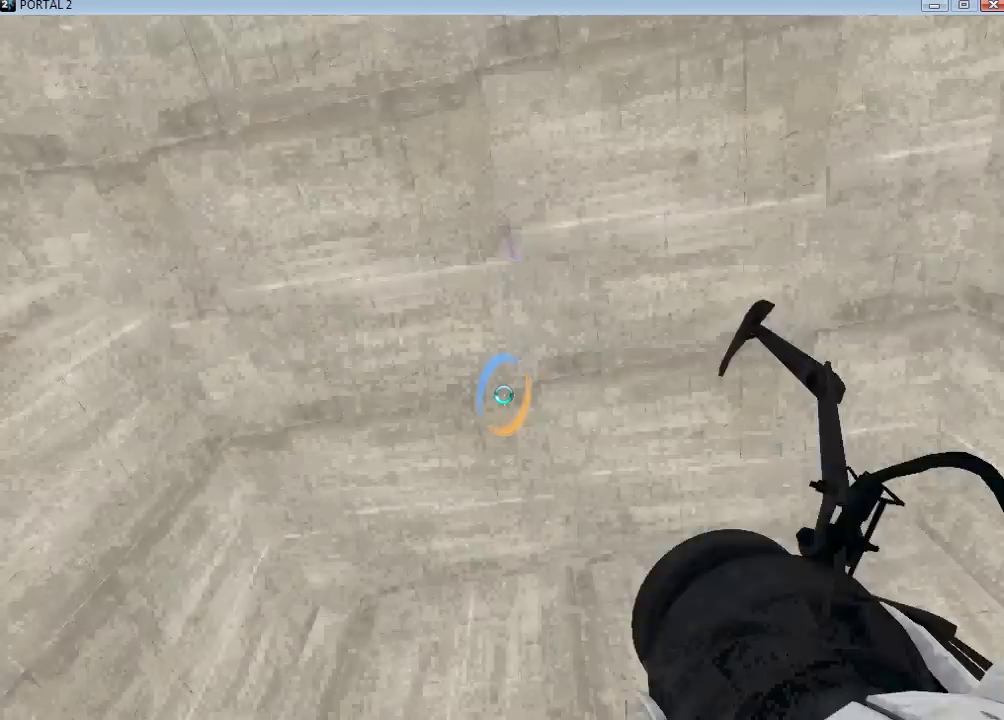
right_click(502, 395)
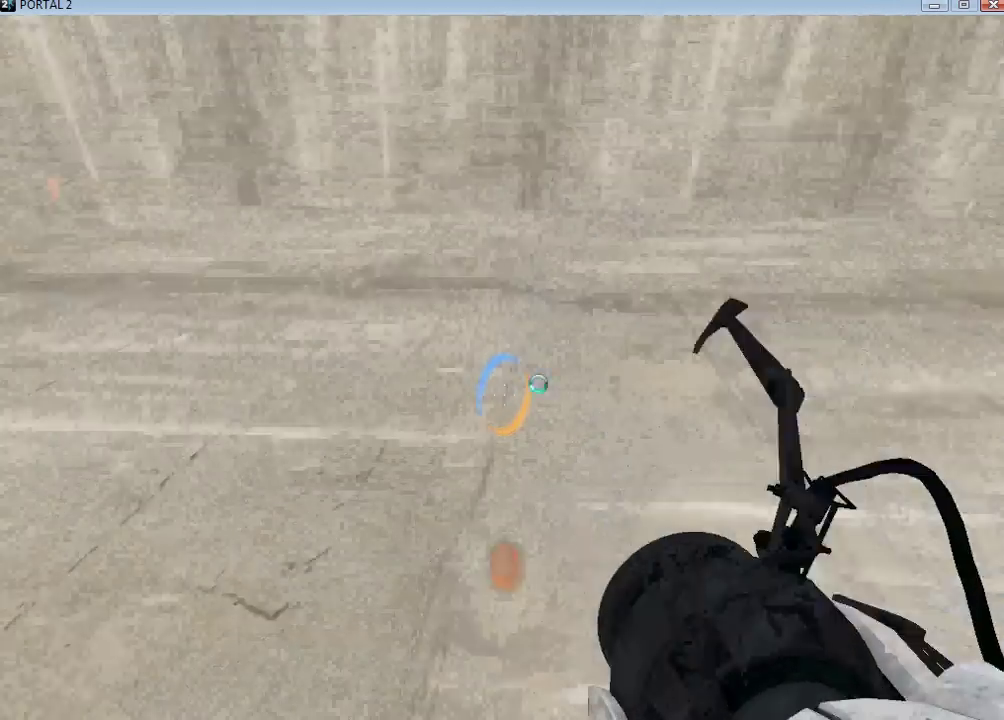
key(w)
key(w)
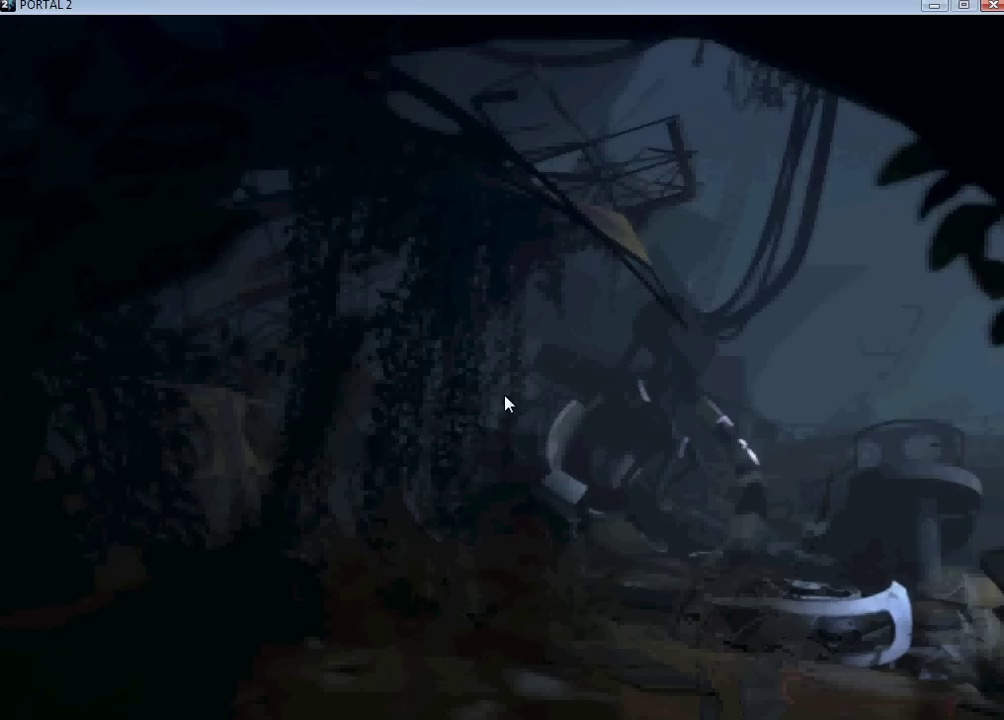
Quit Portal 2 and close the map launcher's console to return to Hammer
click(172, 636)
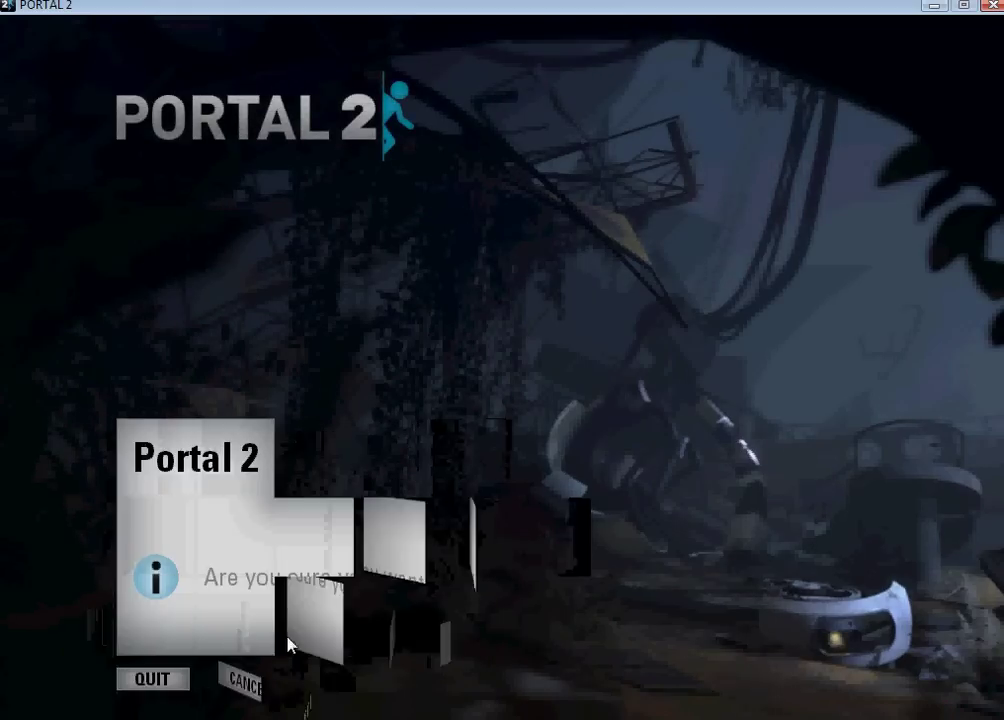
click(155, 679)
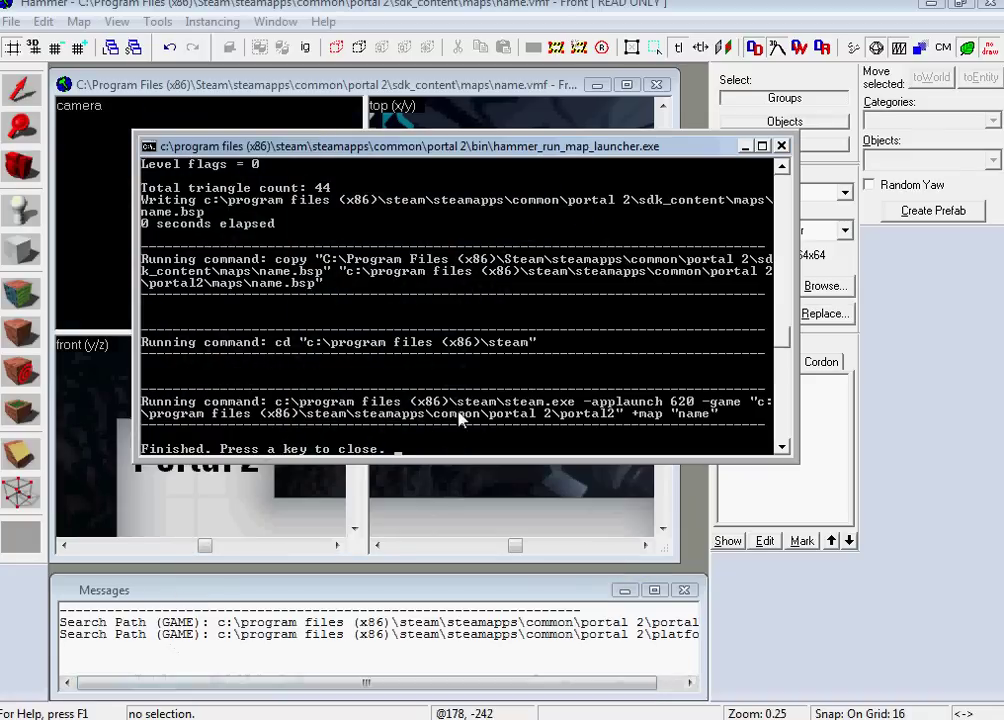
key(Return)
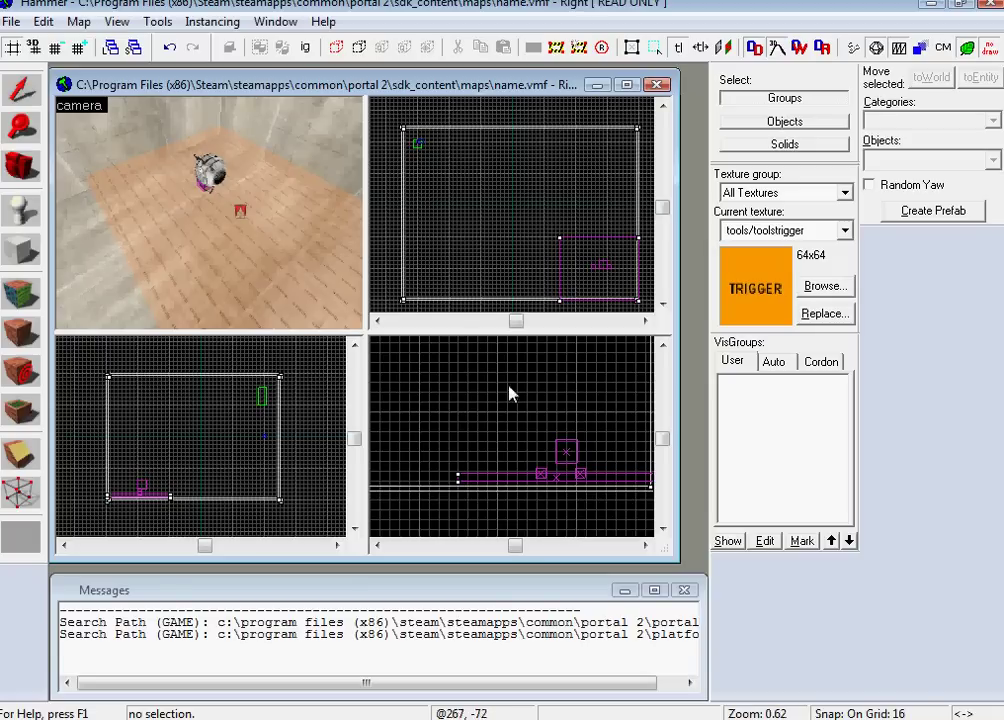
click(510, 718)
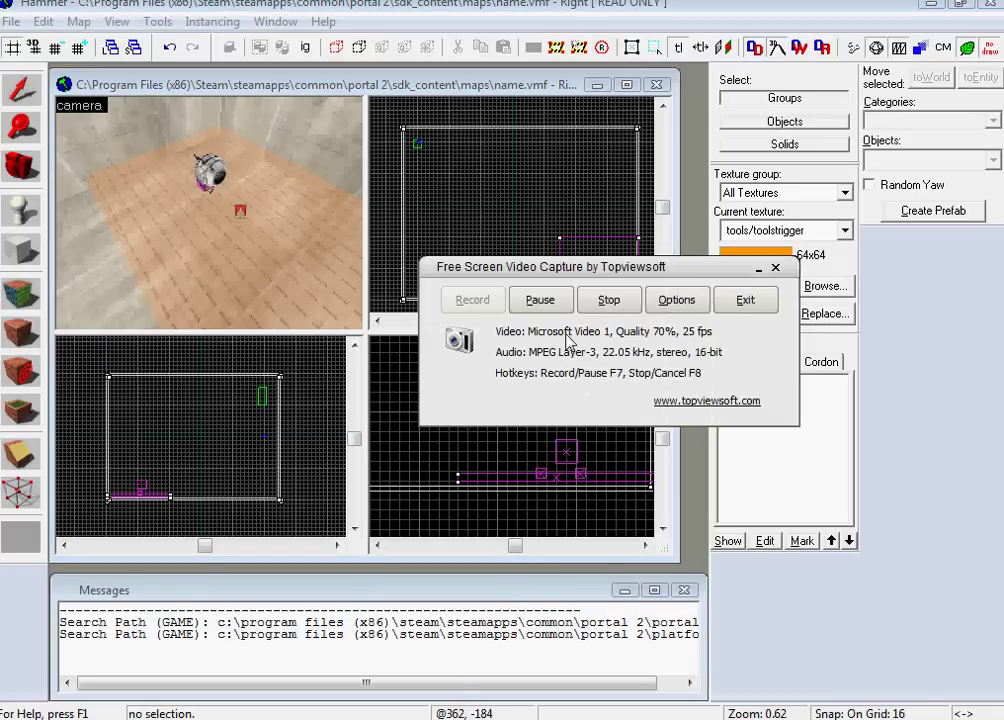